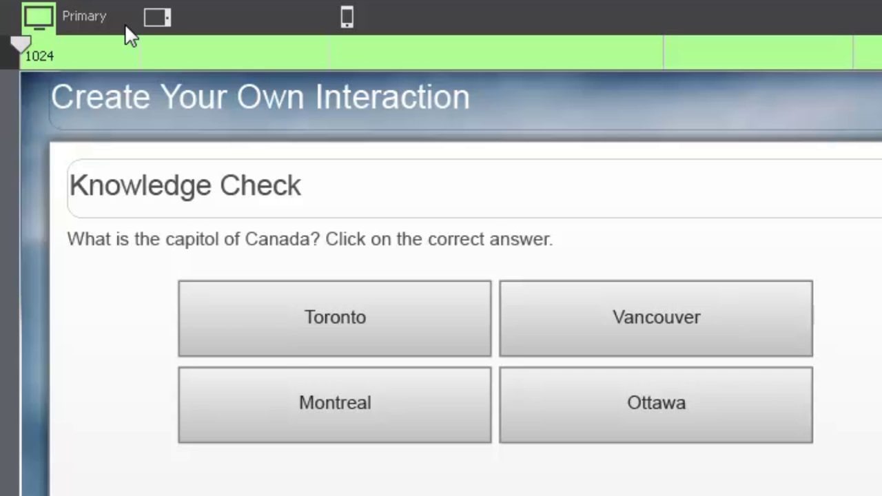
Step: Compare the Knowledge Check slide's layout across the Primary, Tablet and Mobile breakpoints
left_click(160, 19)
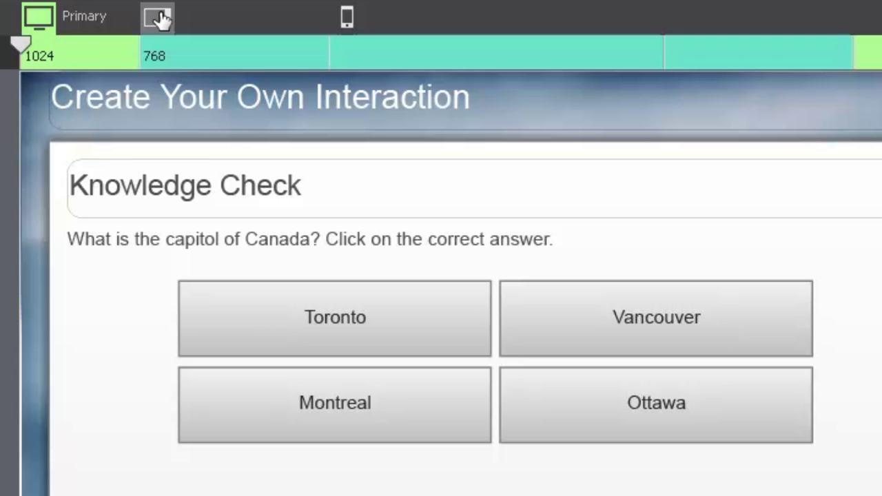
left_click(159, 19)
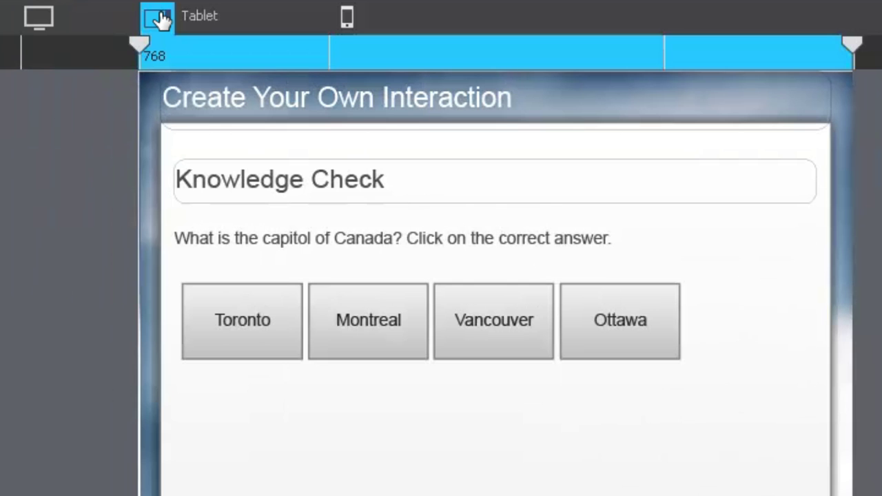
left_click(34, 19)
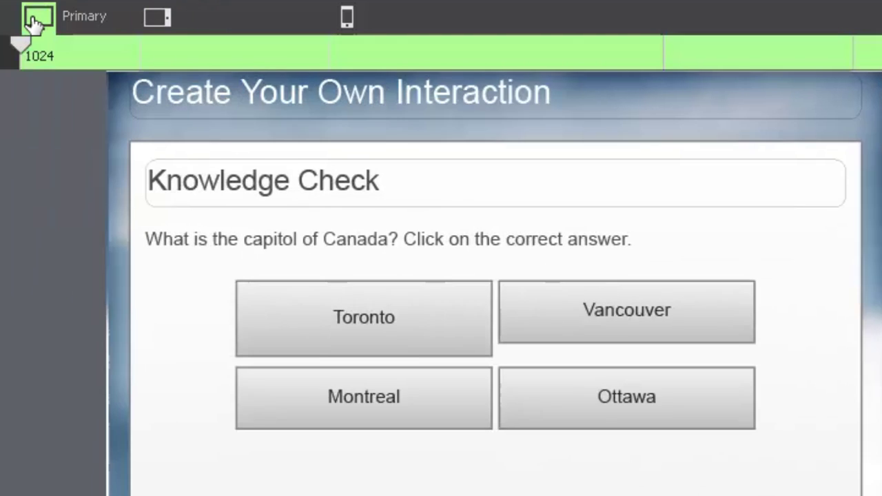
left_click(166, 28)
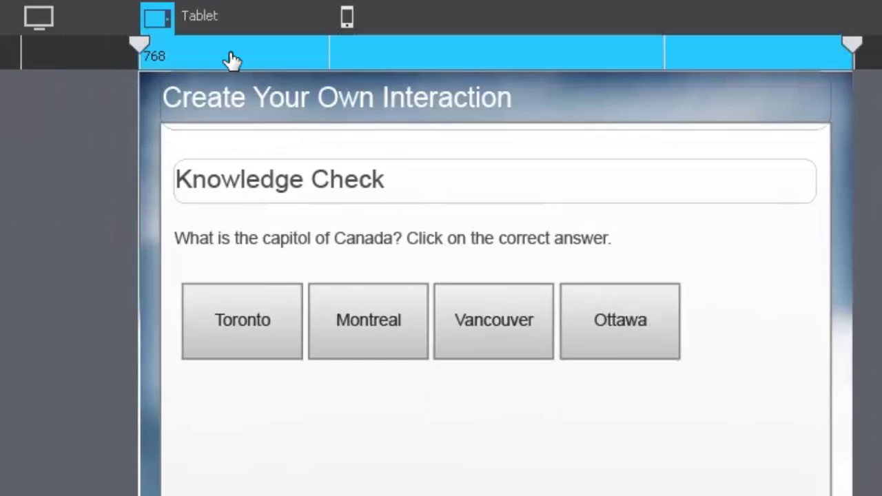
left_click(348, 27)
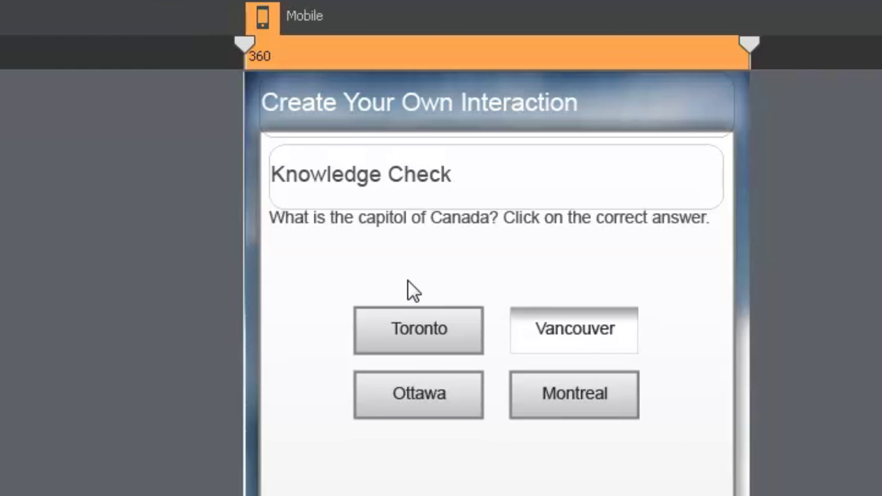
left_click(38, 20)
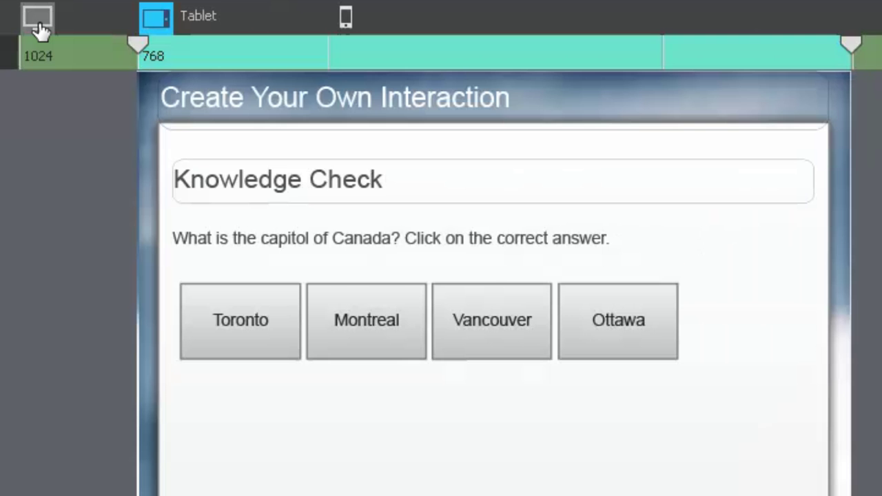
left_click(39, 26)
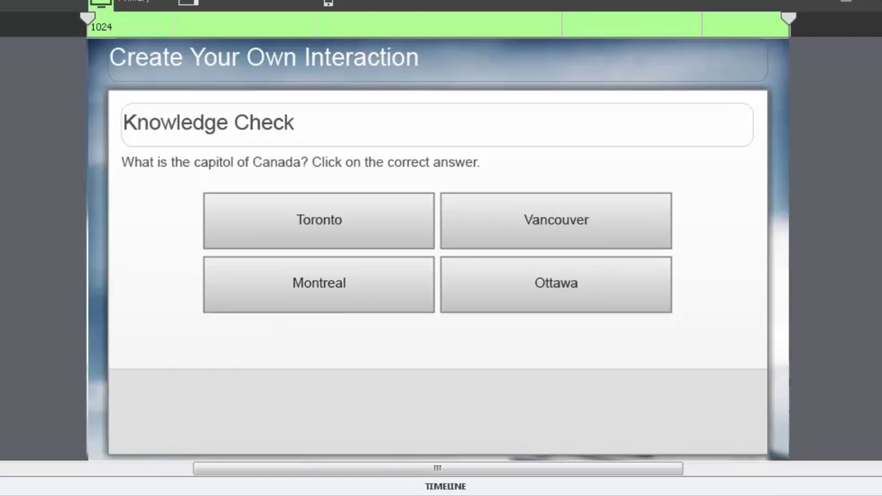
Step: Duplicate the Continue button on the Knowledge Check Results slide and place the copy to the left of the original
key("Down")
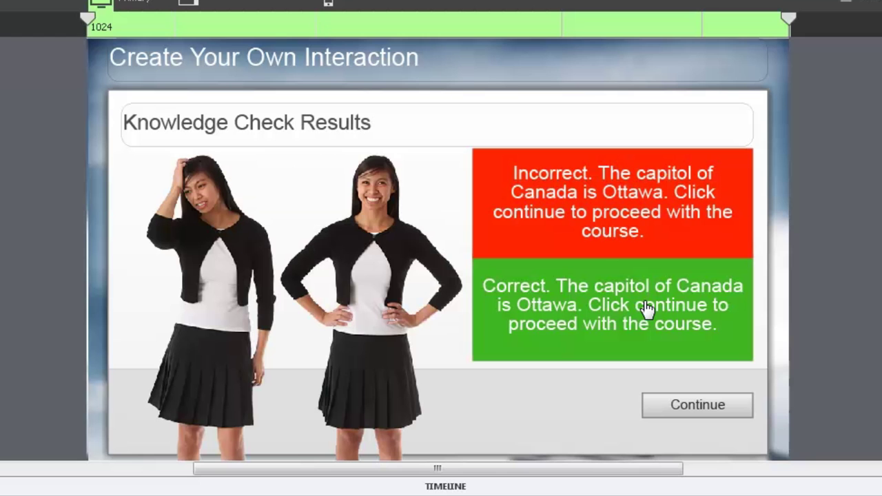
left_click(705, 412)
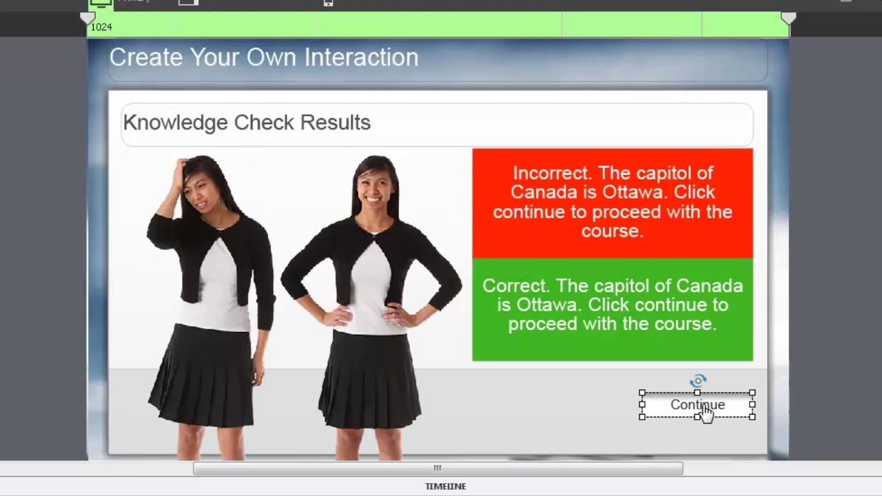
key("ctrl+d")
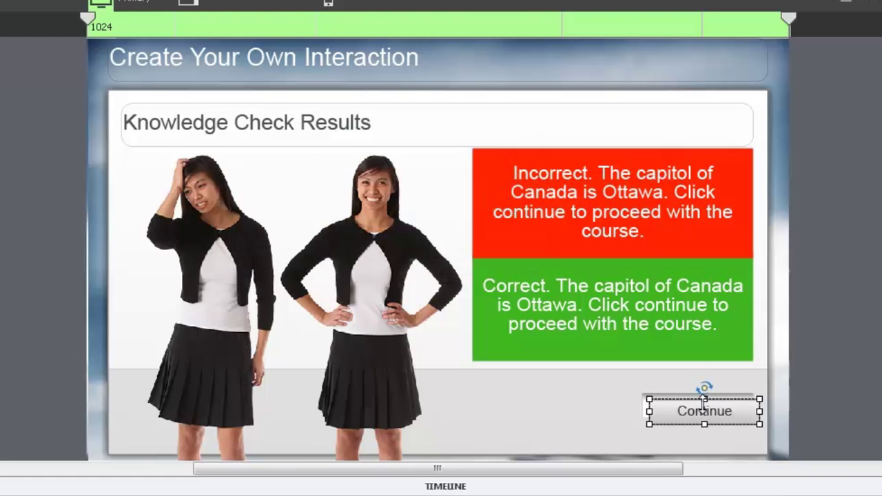
left_click_drag(703, 408, 585, 417)
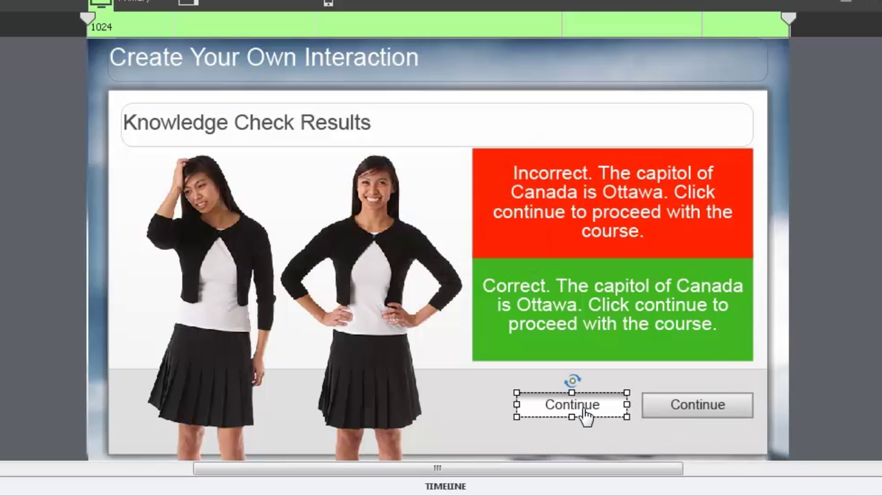
Step: Set the duplicated button's On Success action to Go to the previous slide
double_click(585, 413)
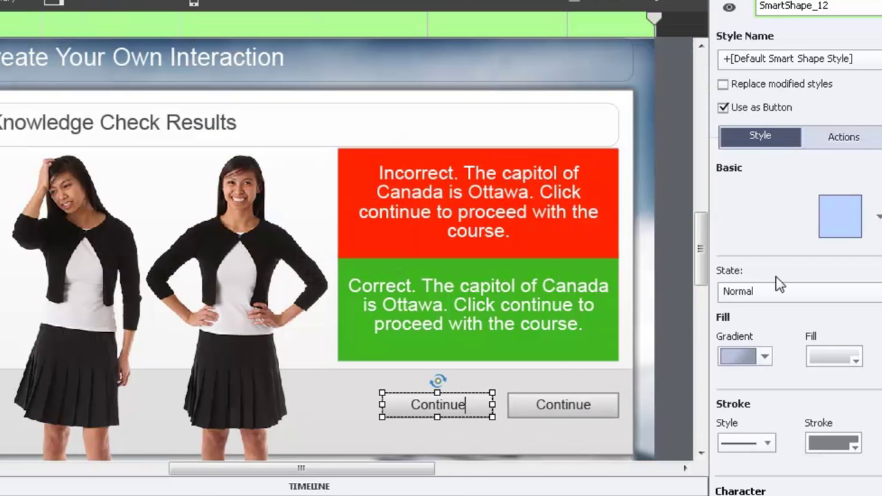
left_click(844, 136)
left_click(829, 197)
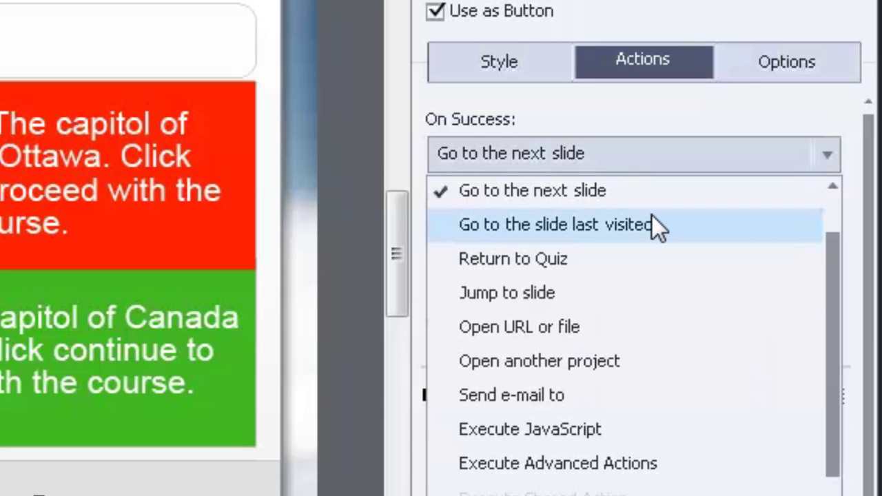
scroll(652, 215, "up", 2)
left_click(561, 232)
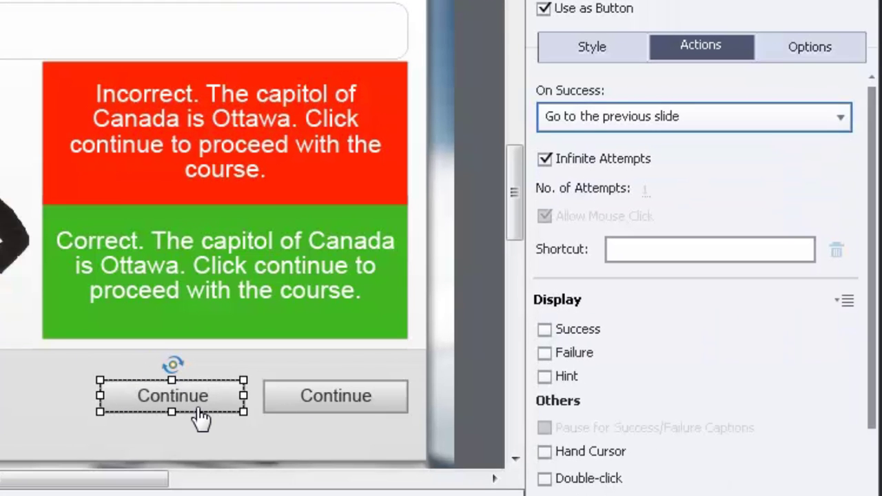
Step: Change the duplicated button's label to "Try Again"
left_click(184, 394)
double_click(185, 394)
left_click_drag(241, 393, 118, 394)
type("Tr")
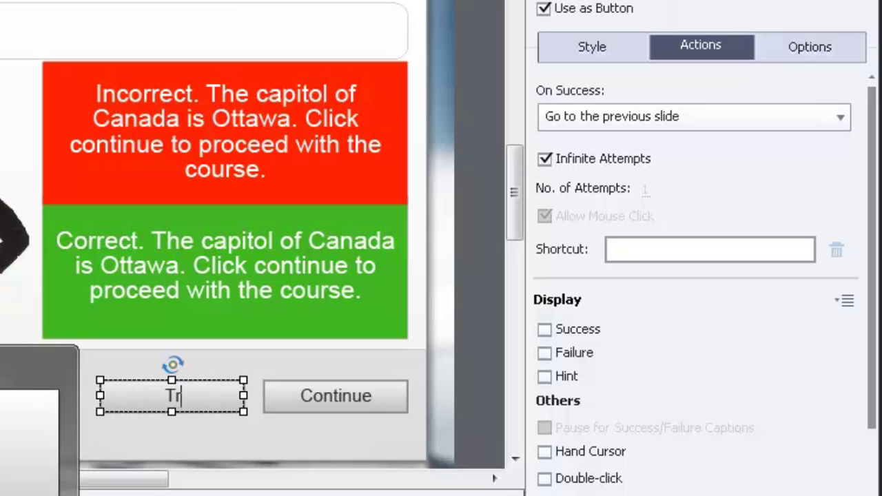
type("y Again")
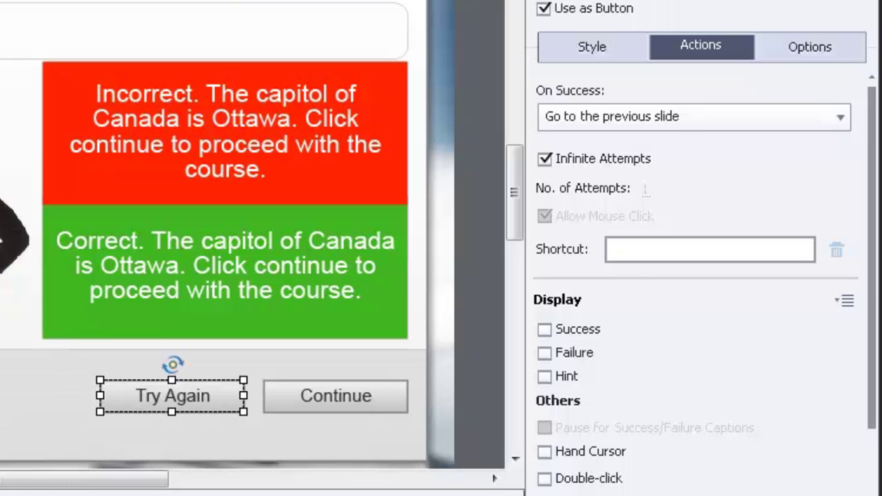
left_click(448, 393)
Step: Enable the hand cursor for the Try Again and Continue buttons, and disable the click sound on Continue
left_click(185, 410)
left_click(545, 452)
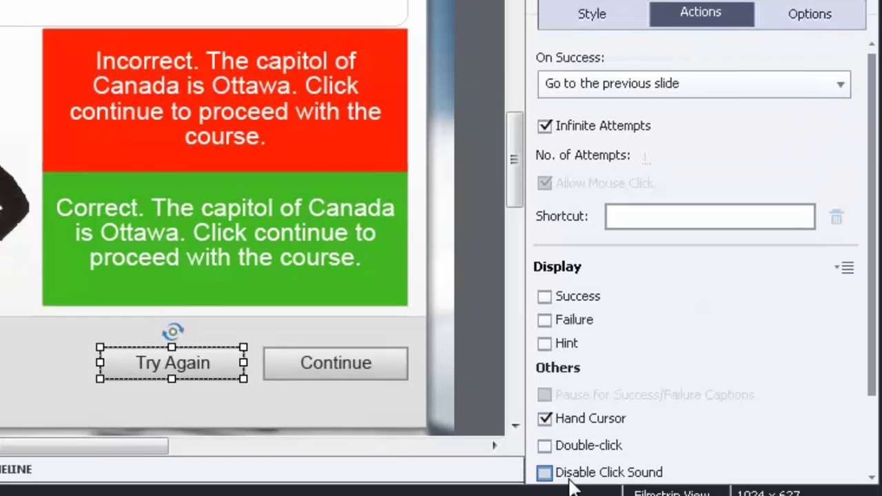
left_click(362, 401)
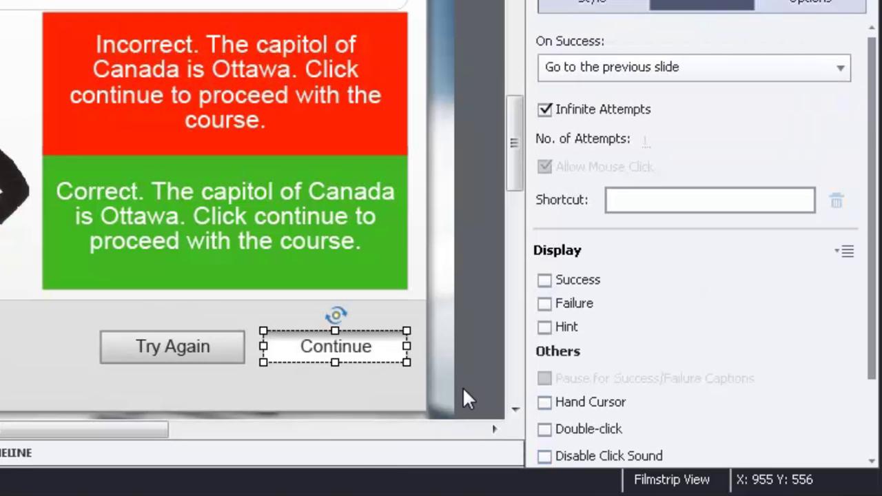
left_click(602, 407)
left_click(592, 457)
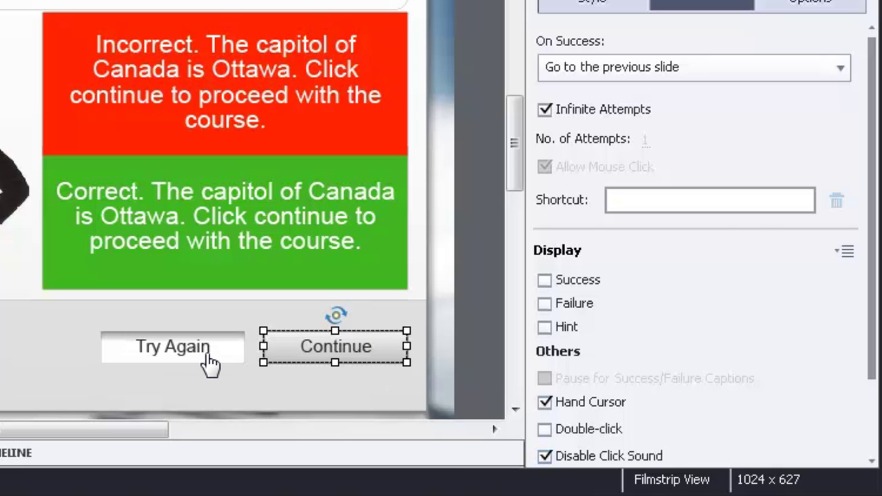
left_click(237, 407)
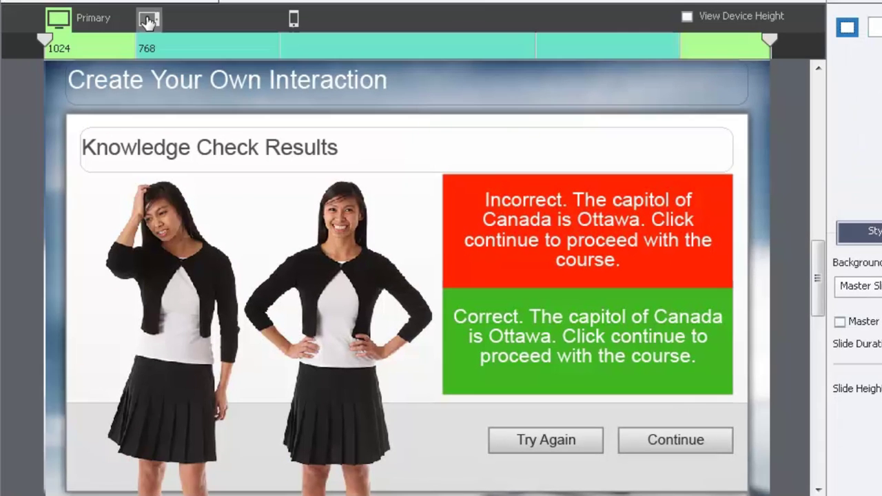
Step: Switch to the Mobile layout and move the Try Again button off the Continue button to just below the correct message
left_click(148, 19)
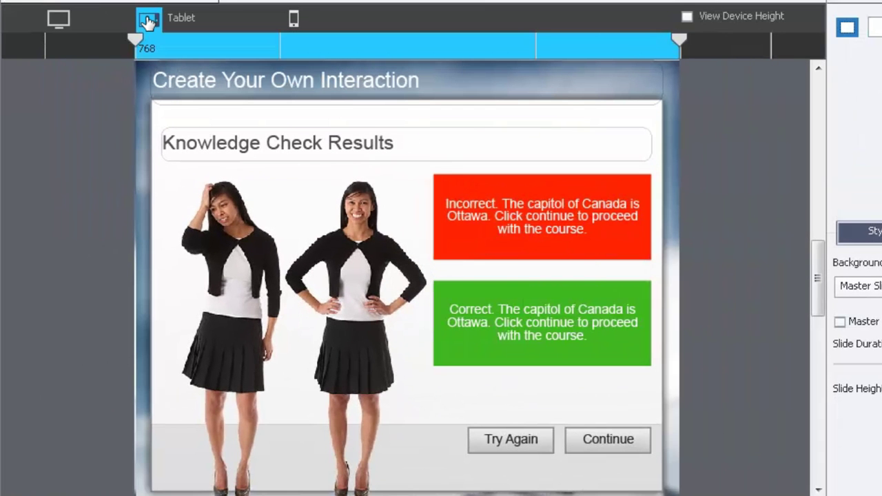
left_click(292, 20)
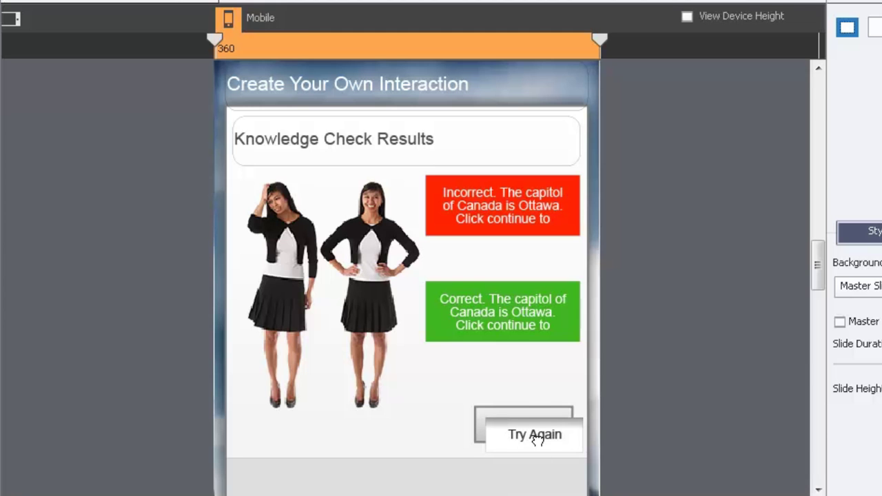
left_click_drag(534, 436, 469, 377)
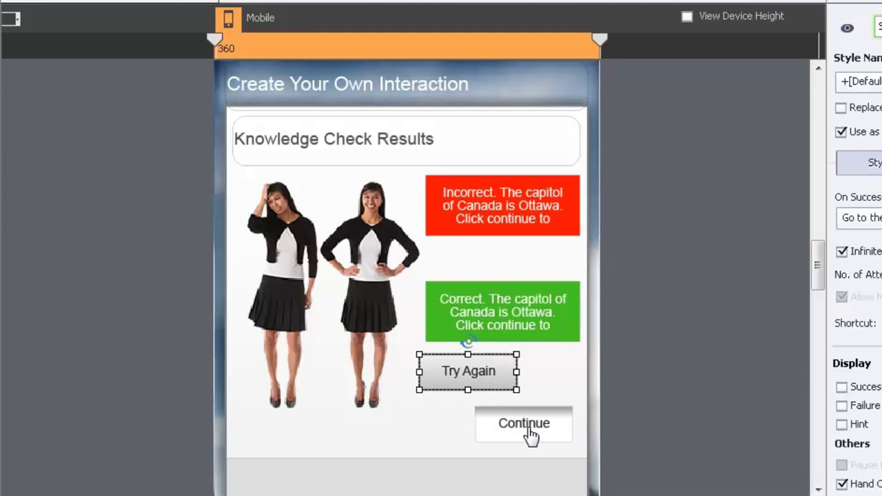
left_click(527, 438)
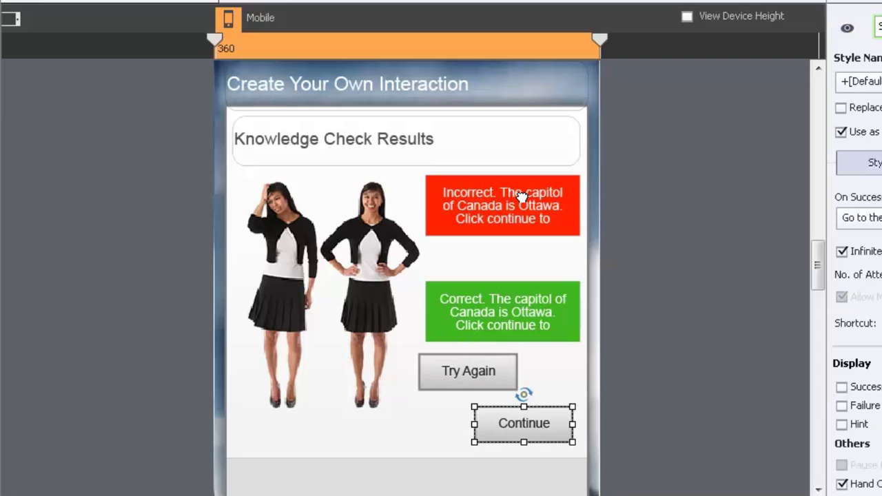
Step: Move the incorrect and correct messages higher and fit a smaller Try Again button directly beneath the green message, aligned to its left edge
left_click_drag(522, 193, 523, 170)
left_click_drag(513, 303, 512, 252)
left_click_drag(472, 374, 478, 290)
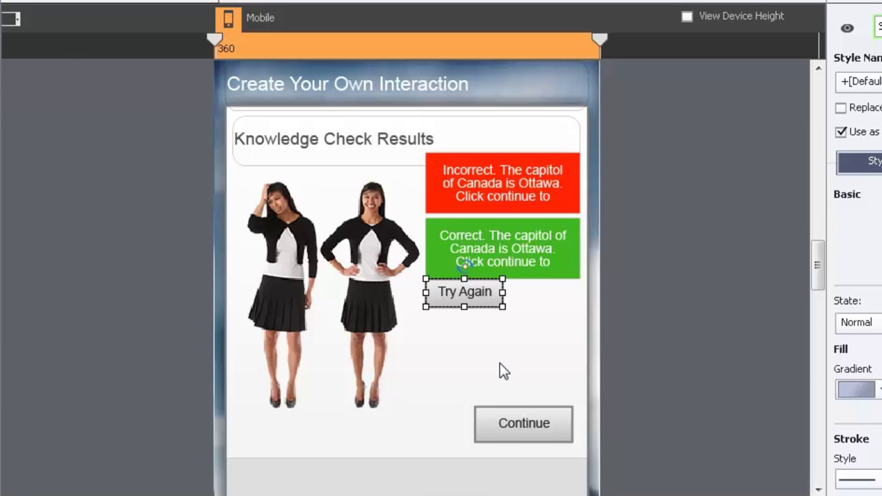
Step: Use the alignment tools to resize the Continue button to match Try Again, and place it directly to the right of that button
left_click(521, 425)
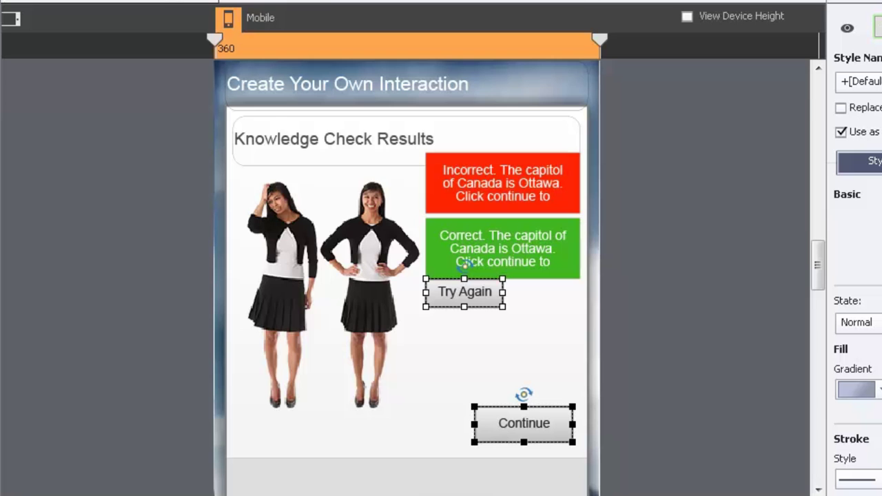
key("alt+w")
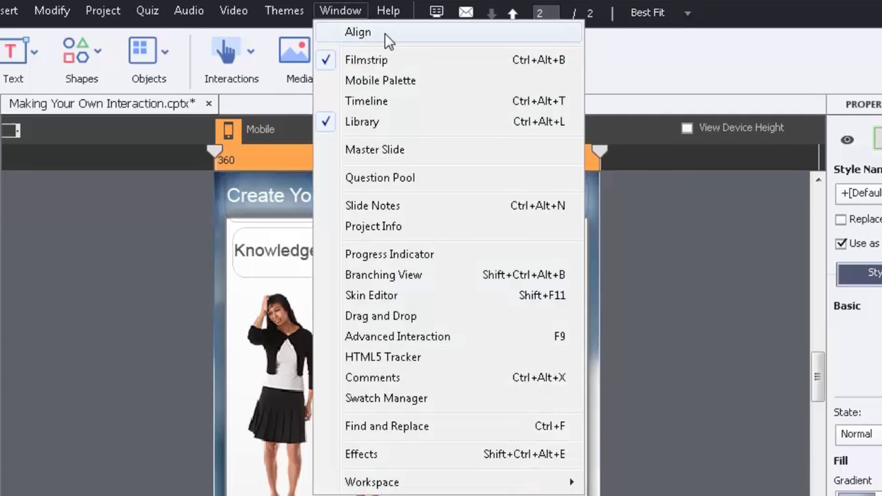
left_click(384, 33)
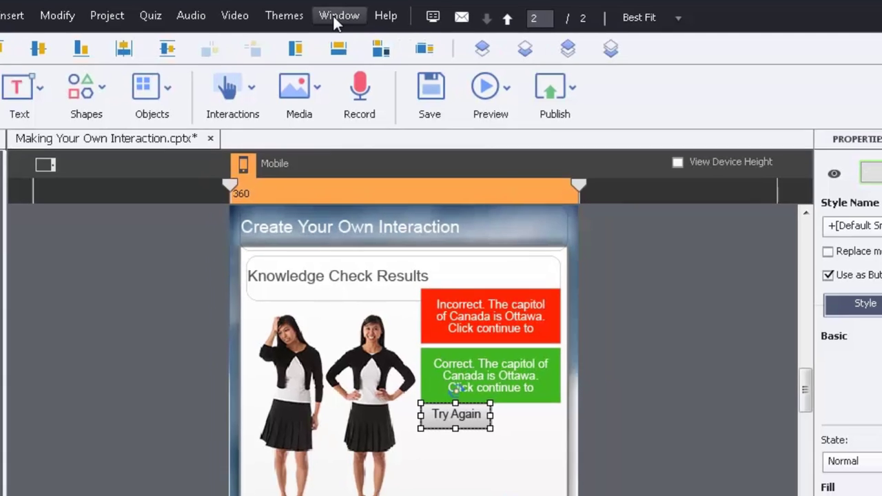
left_click(340, 19)
left_click(328, 7)
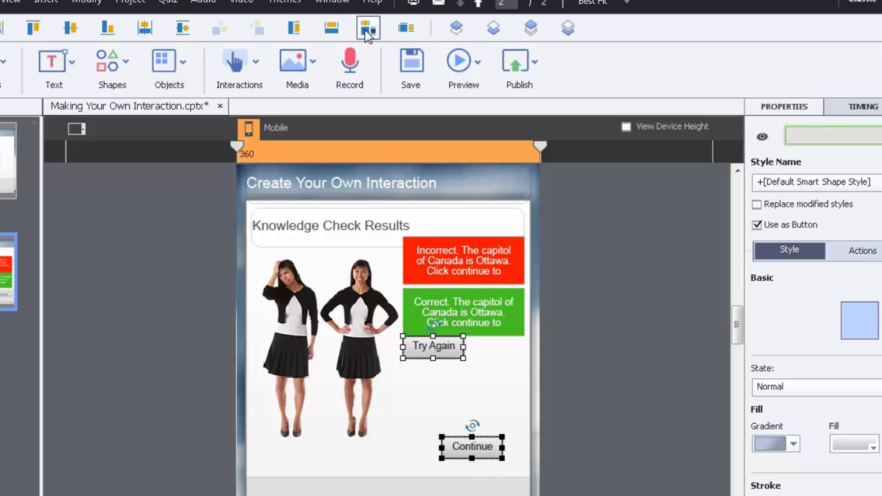
left_click(631, 422)
left_click_drag(479, 448, 502, 355)
left_click(484, 403)
Step: Nudge the green correct message up slightly so it sits evenly between the red message and the two buttons
left_click(484, 318)
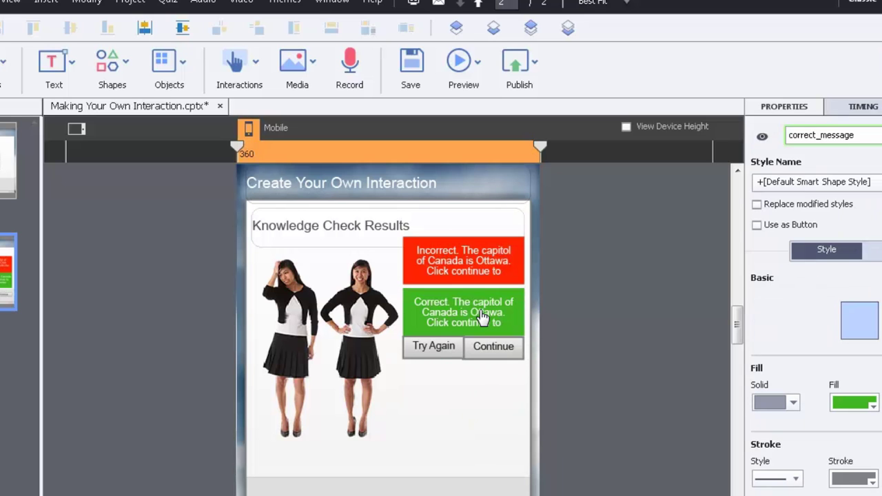
key("Up")
key("Up")
key("Up")
key("Up")
key("Up")
key("Up")
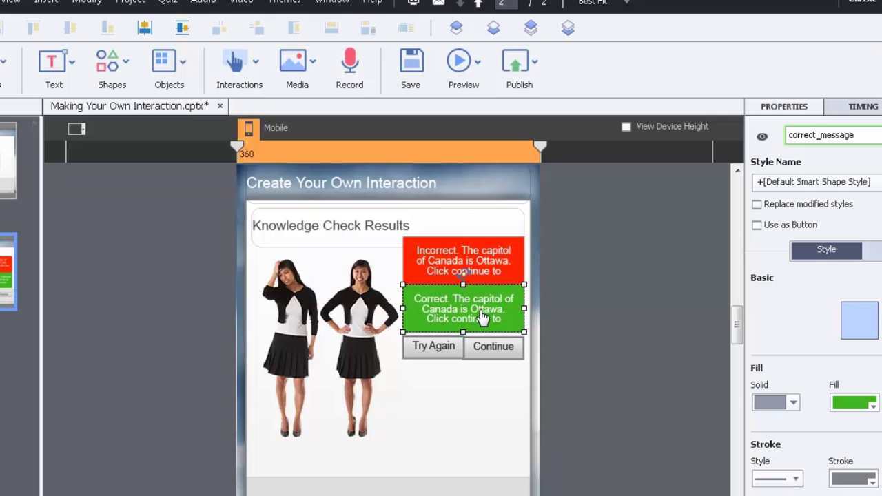
key("Down")
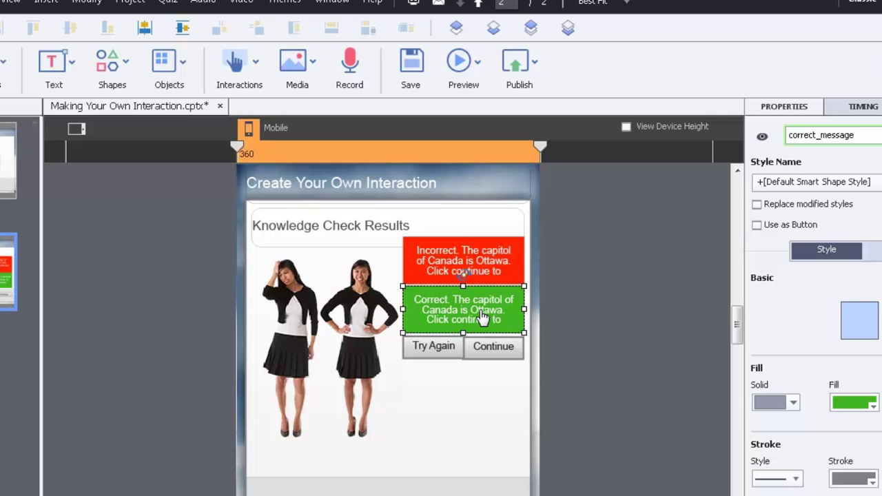
left_click(353, 326)
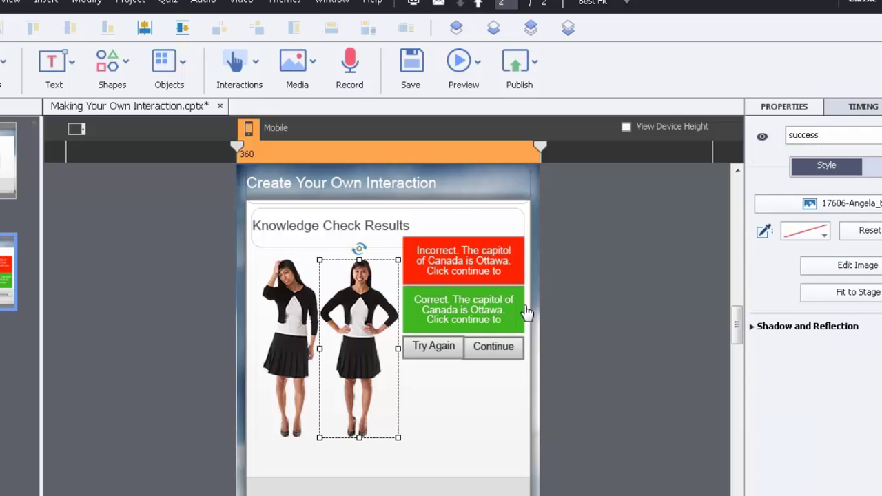
left_click(547, 329)
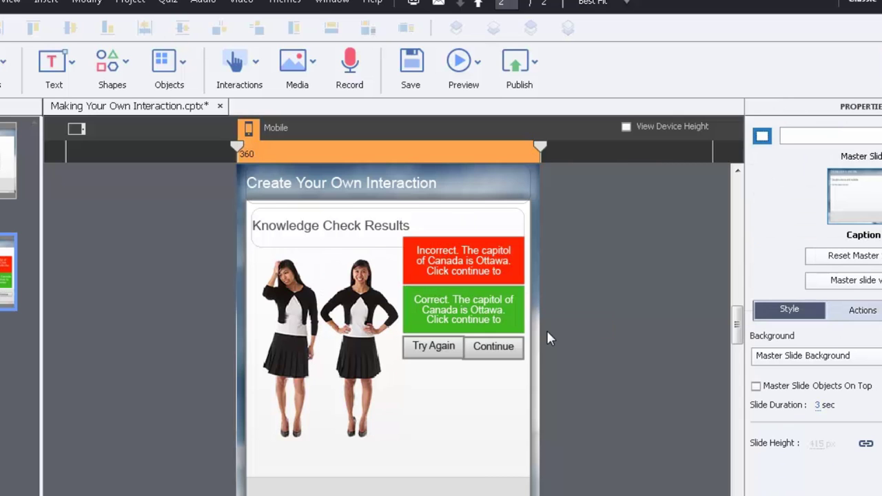
left_click(442, 350)
left_click(440, 408)
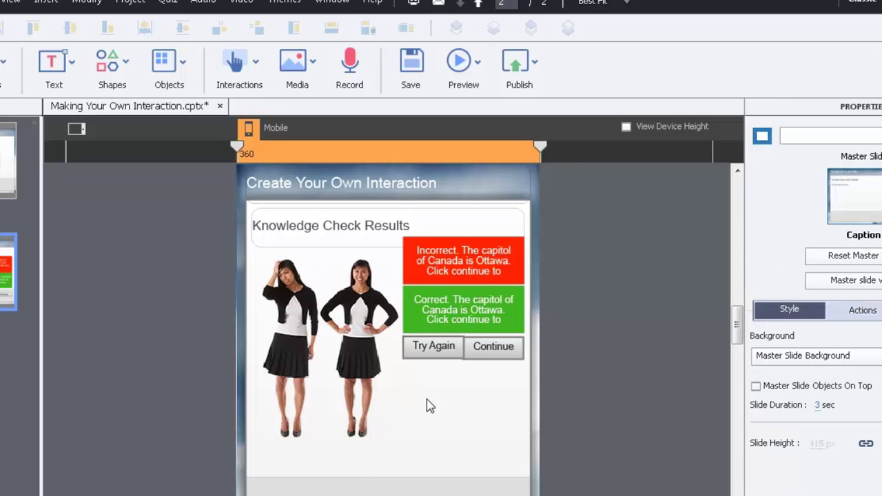
Step: Move the smiling and disappointed character images up so their tops line up with the top of the red message
left_click(359, 339)
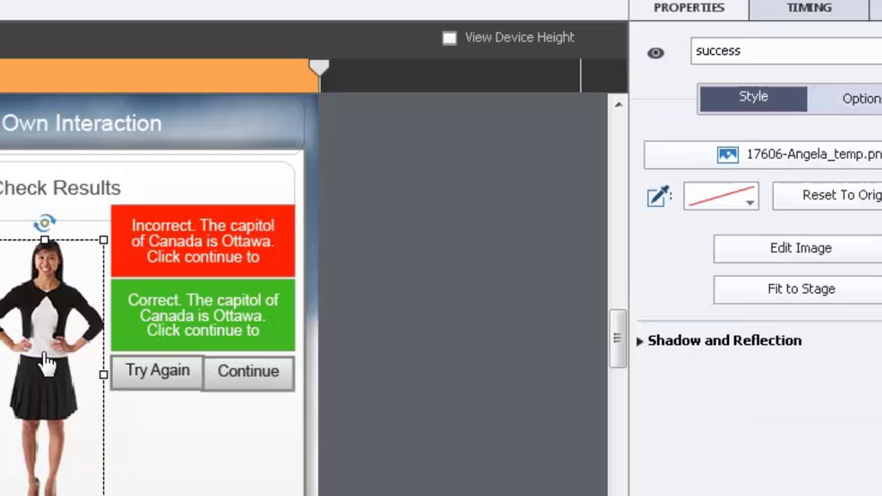
left_click_drag(46, 362, 47, 324)
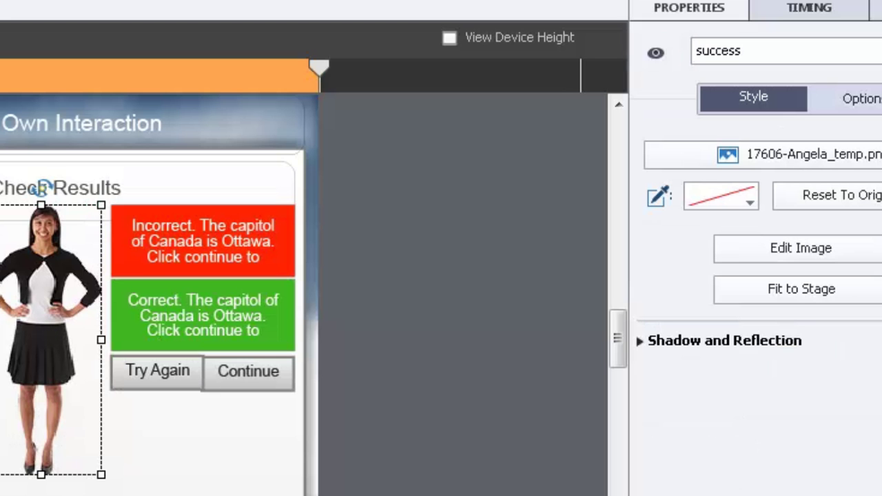
left_click(0, 328)
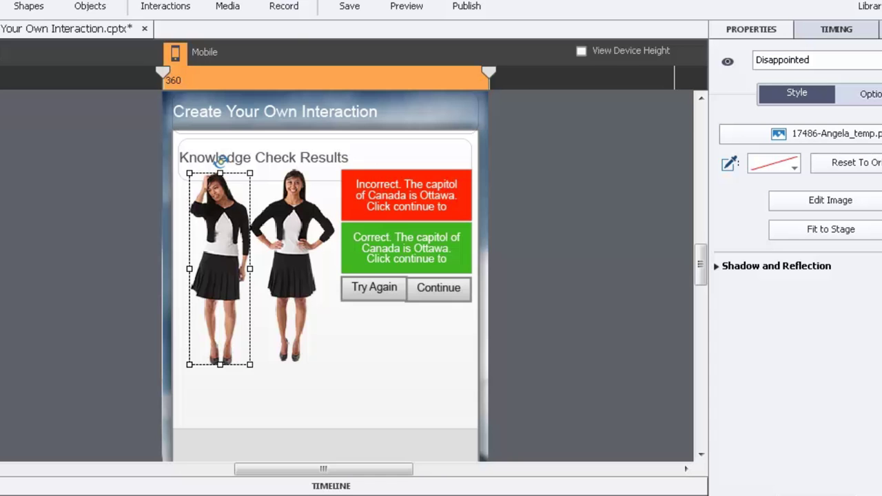
Step: Switch to the Primary layout and check the object names of the disappointed and smiling character images
left_click(563, 15)
left_click(562, 11)
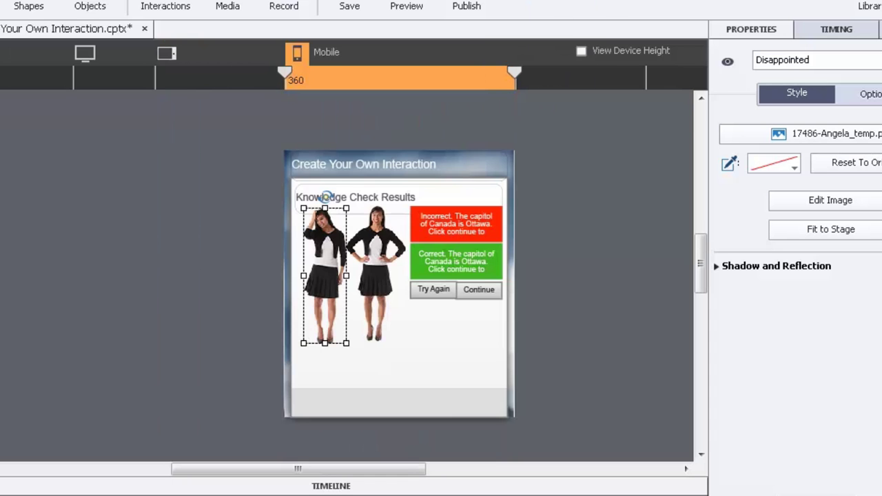
left_click(562, 17)
left_click(550, 47)
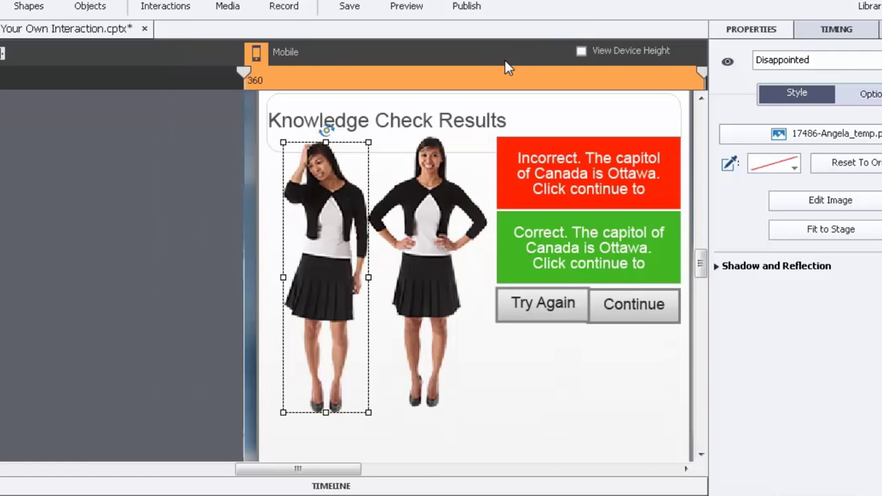
left_click_drag(291, 470, 267, 470)
left_click(7, 83)
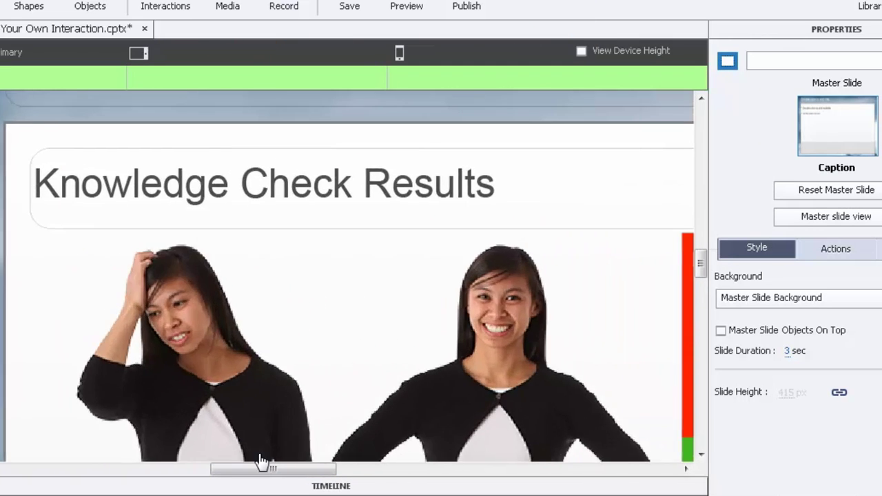
left_click(198, 308)
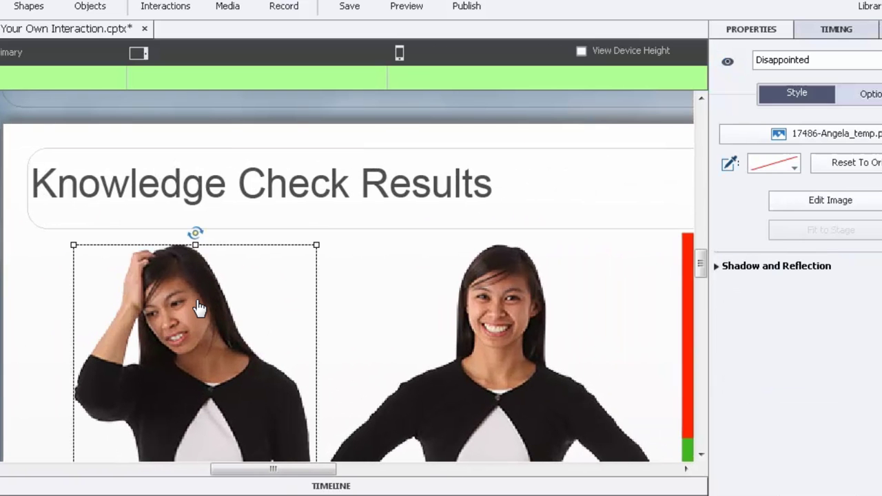
left_click(491, 305)
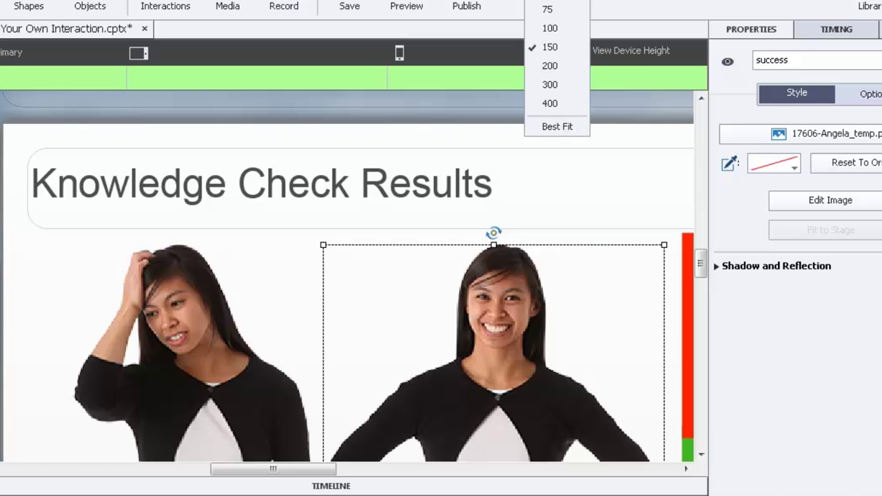
Step: Fit the whole slide in view and check the object names of the red incorrect message and the green correct message
left_click(572, 129)
left_click(660, 216)
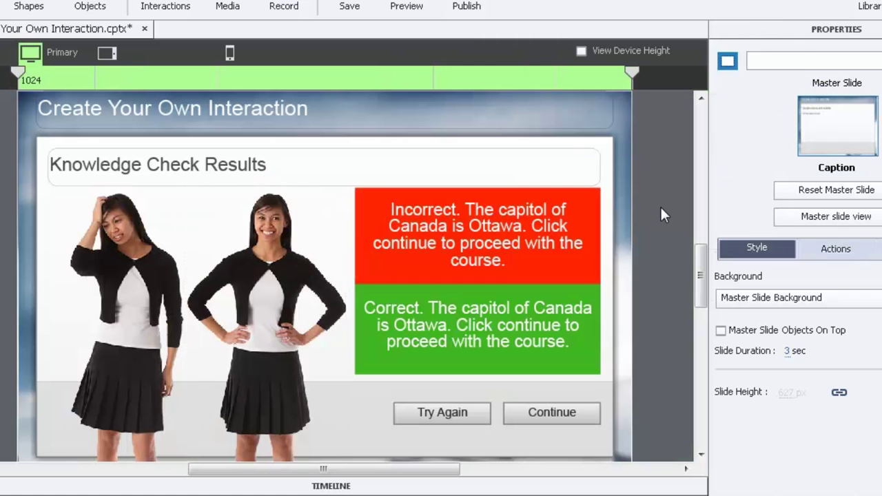
left_click(468, 232)
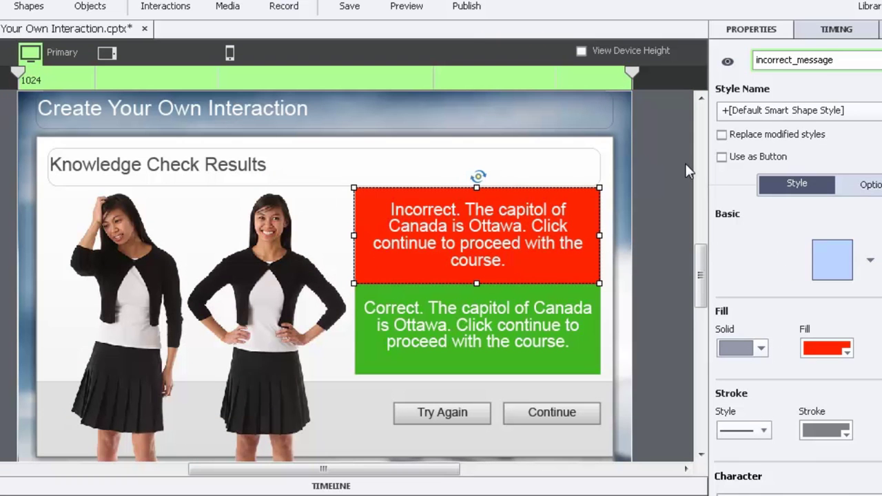
left_click(270, 166)
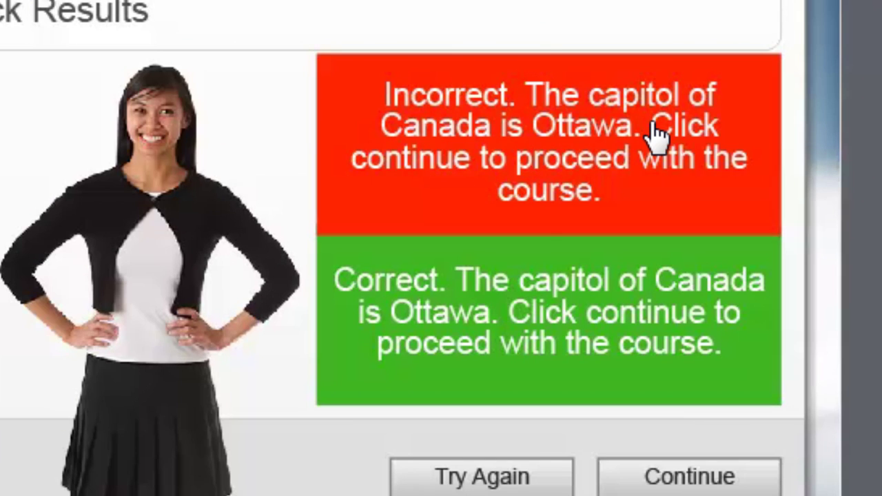
left_click(653, 134)
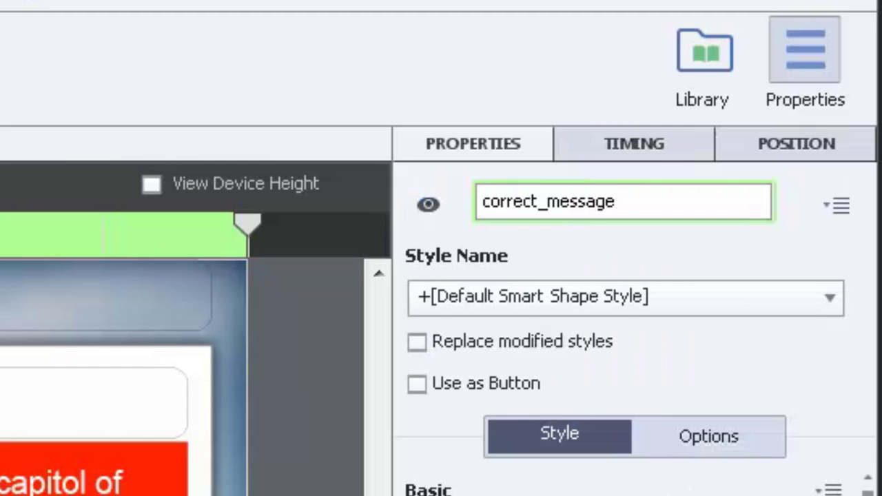
key("Escape")
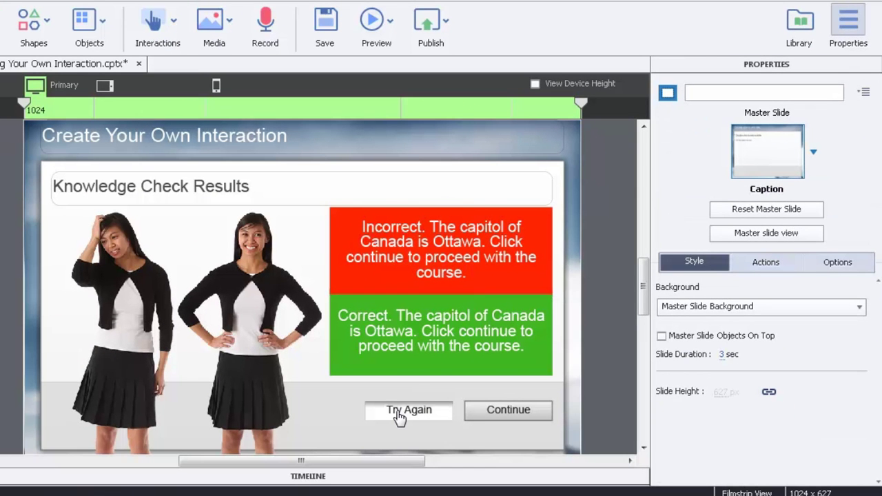
Step: Check the On Success actions assigned to the Try Again and Continue buttons
left_click(399, 415)
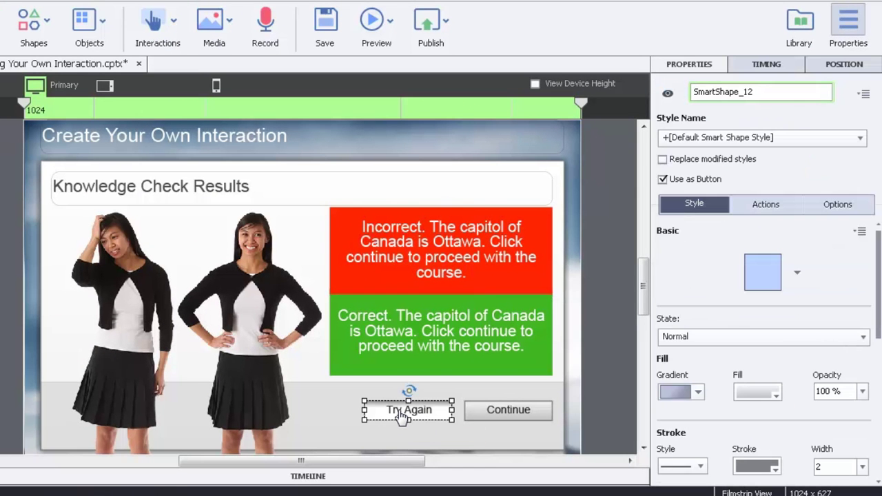
left_click(772, 205)
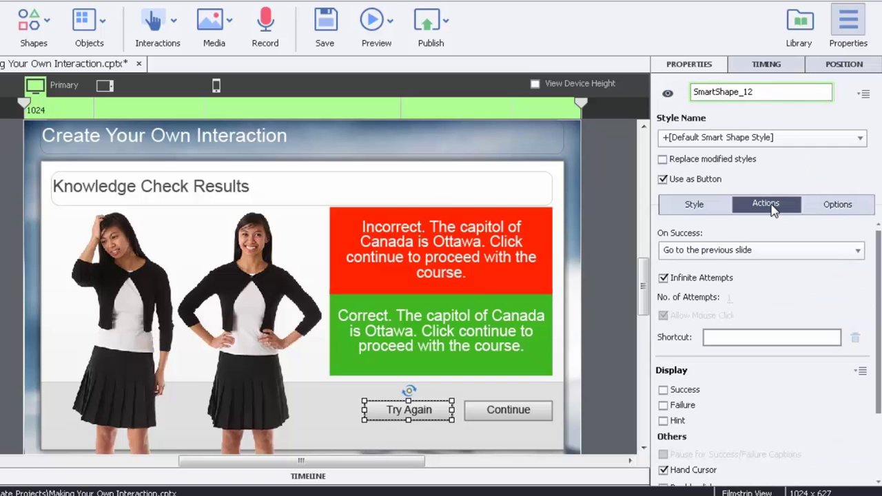
left_click(487, 414)
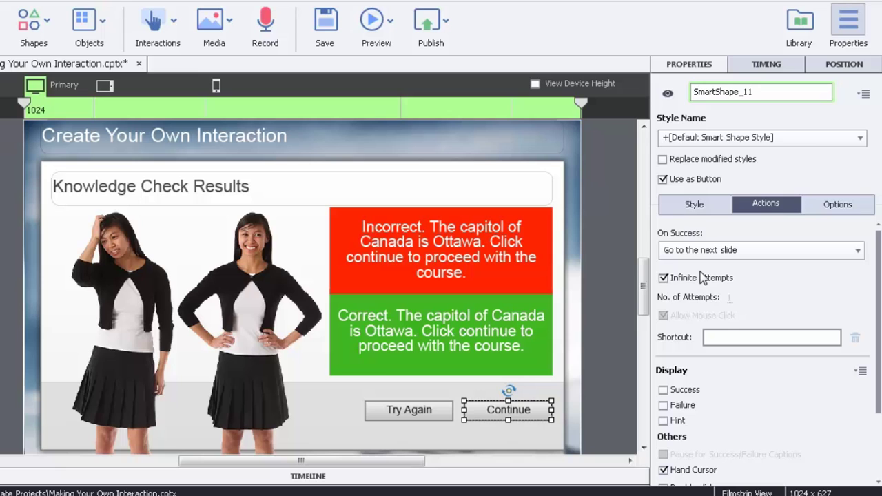
left_click(608, 281)
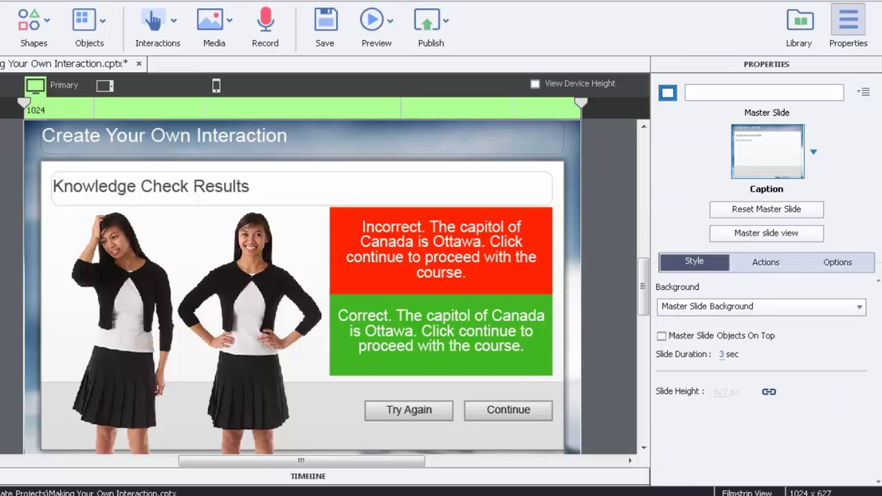
Step: Go back to the Knowledge Check question slide and inspect the On Success actions of the four city answer buttons
key("Up")
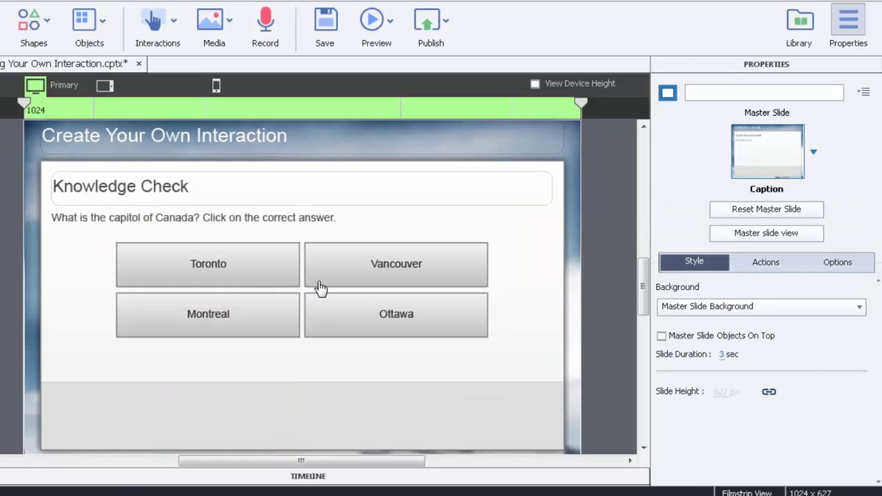
left_click(380, 332)
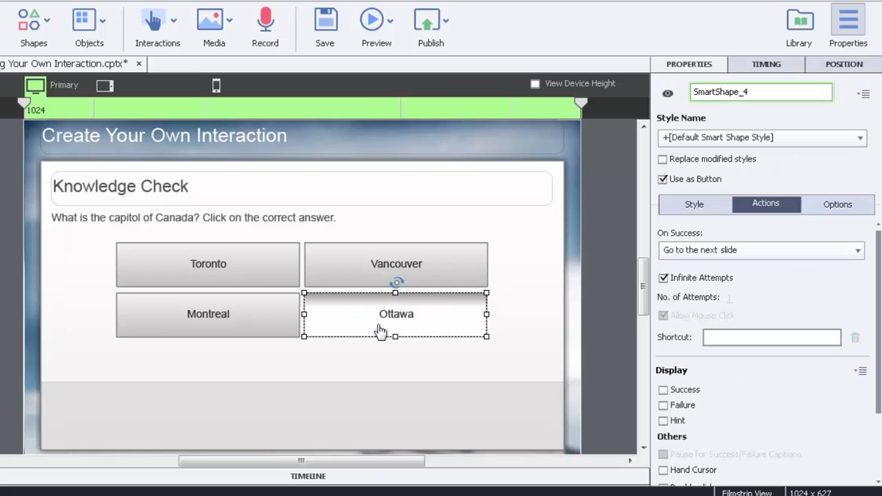
left_click(399, 275)
left_click(267, 266)
left_click(261, 294)
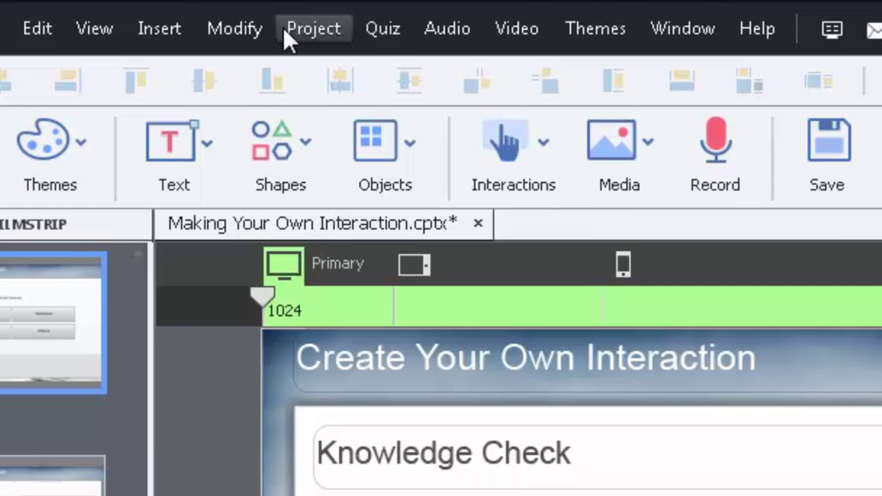
Step: Open the project's variables and review the settings of the Knowledge1 user variable
left_click(286, 29)
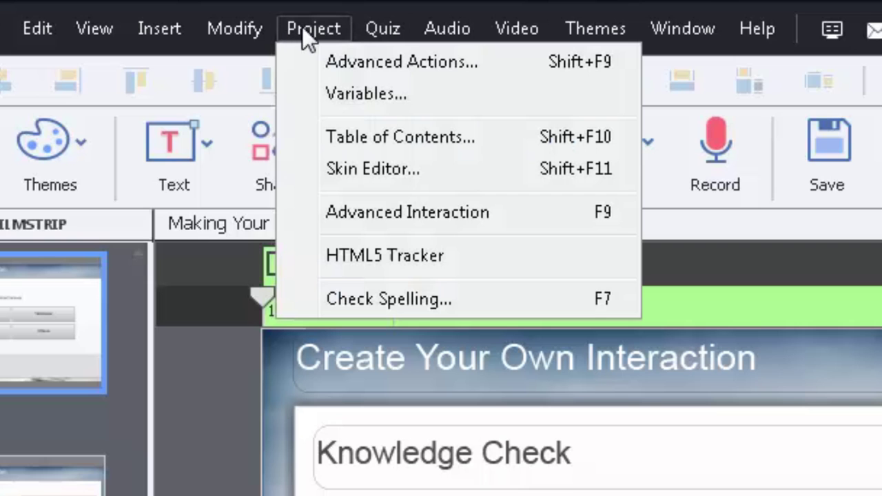
left_click(427, 97)
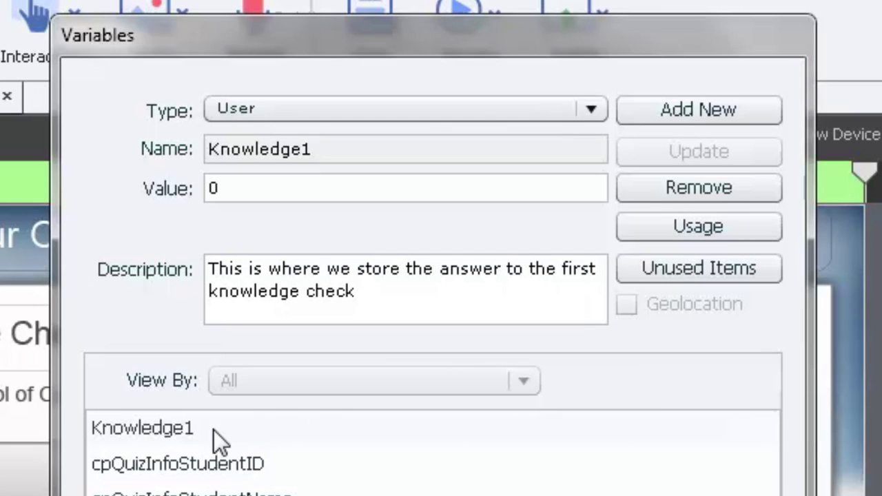
left_click(183, 428)
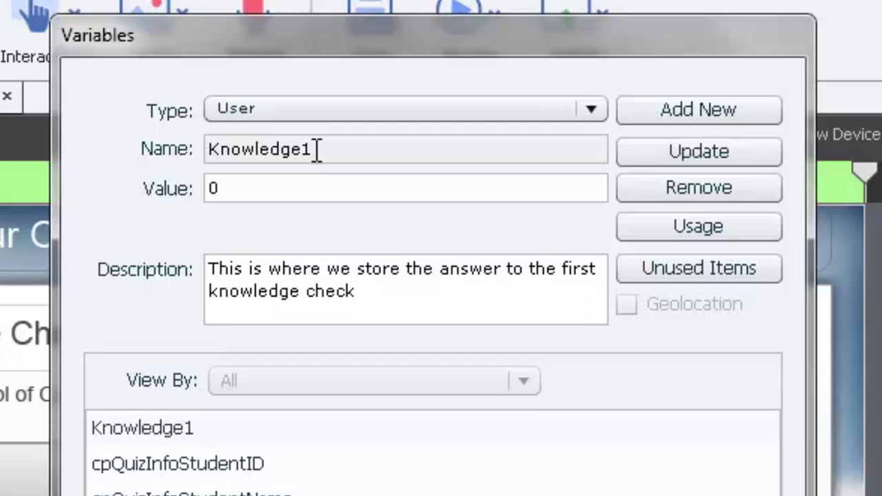
Step: Add and save a user variable named Knowledge2 with value 0 and the description "Description", and close the Variables dialog
left_click(697, 107)
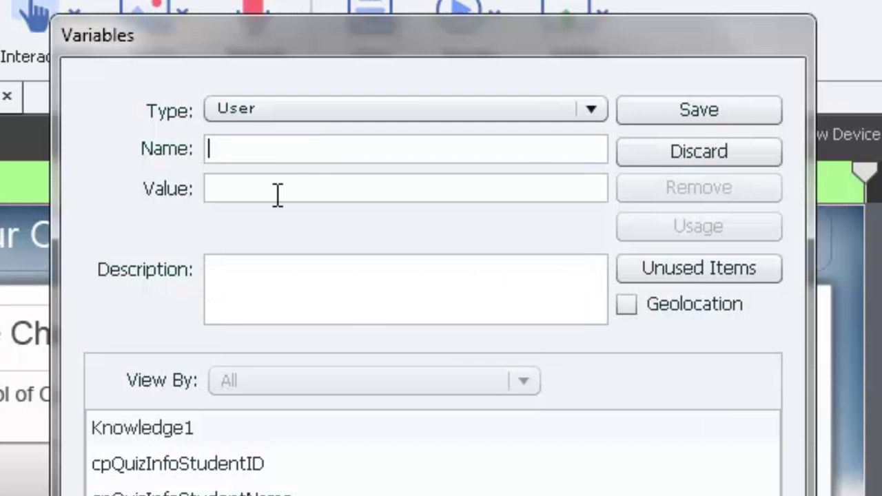
type("Knowle")
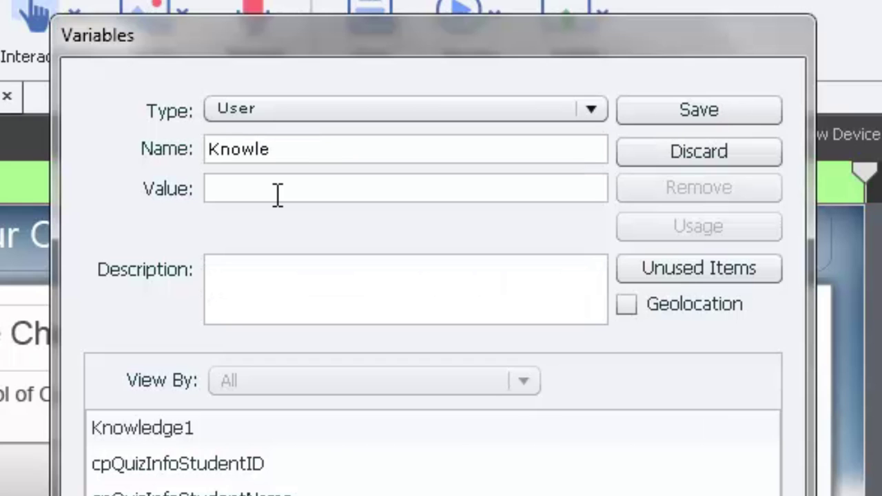
type("dge2")
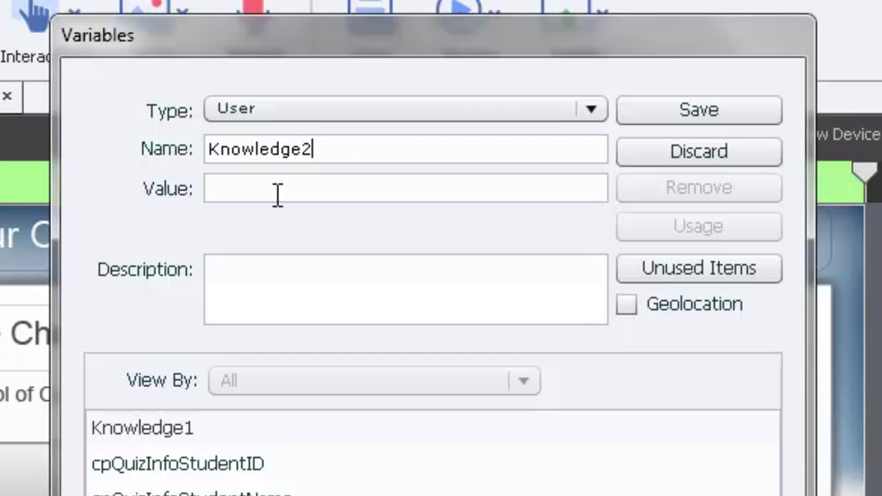
left_click(277, 195)
type("0")
left_click(405, 264)
type("Description")
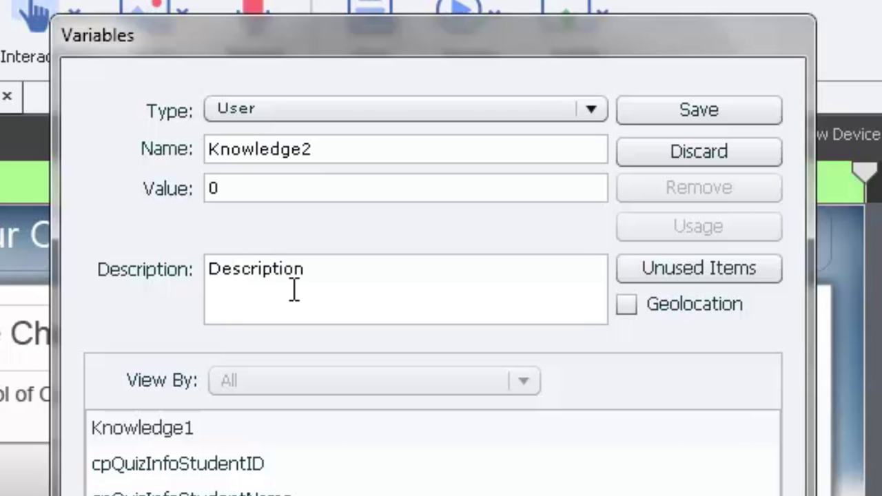
left_click(676, 112)
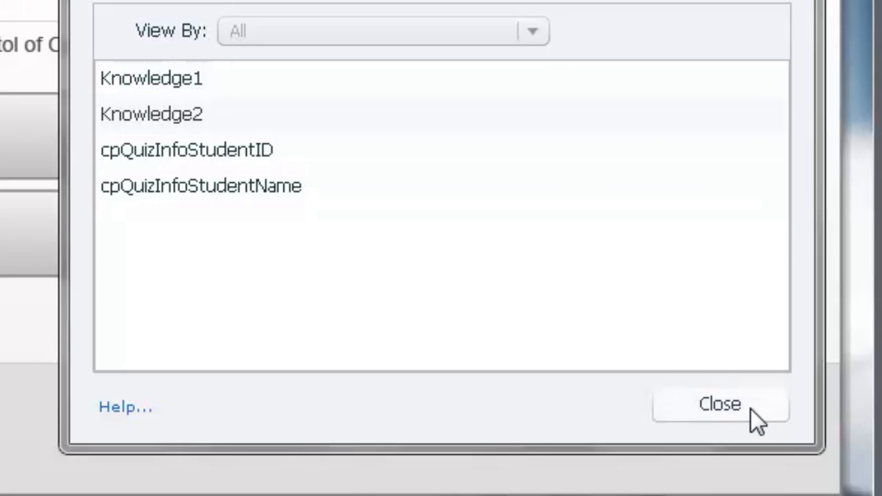
left_click(751, 409)
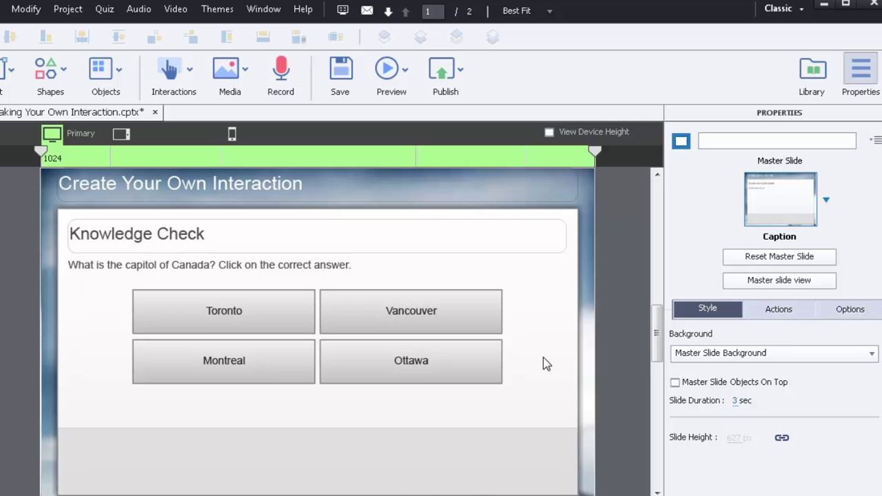
Step: Review the available On Success actions for the Ottawa answer button without changing its current action
left_click(420, 368)
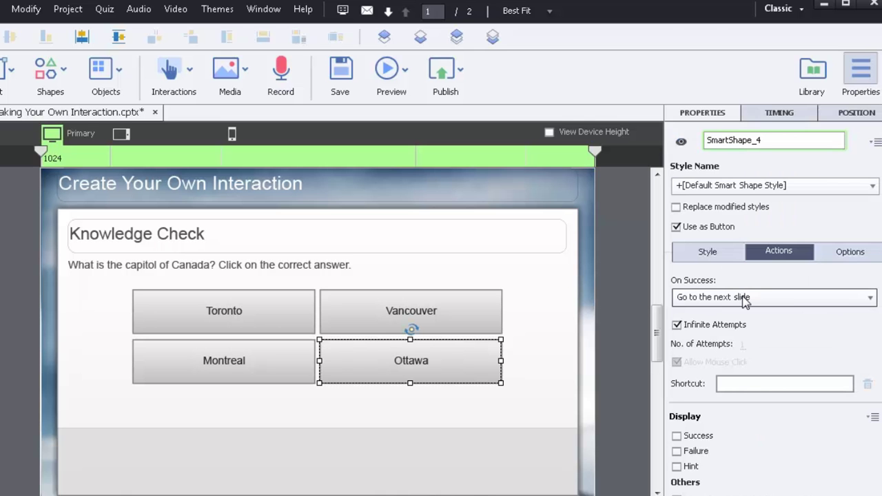
left_click(772, 304)
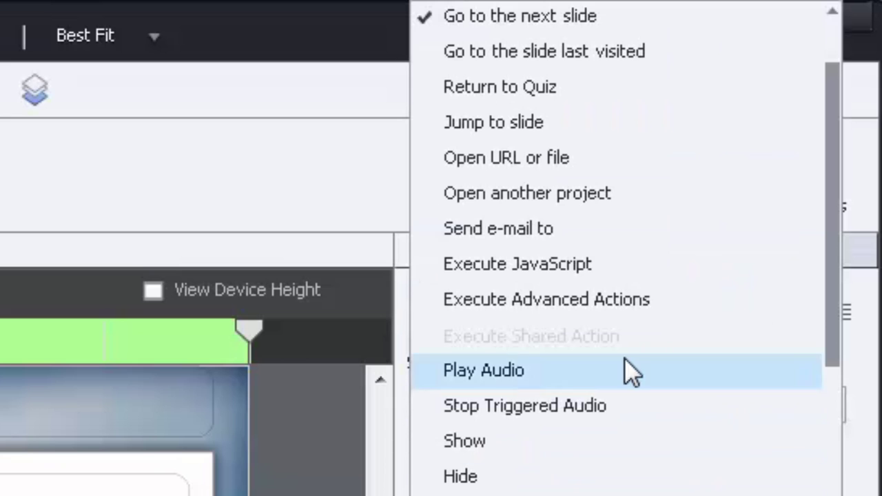
left_click(736, 136)
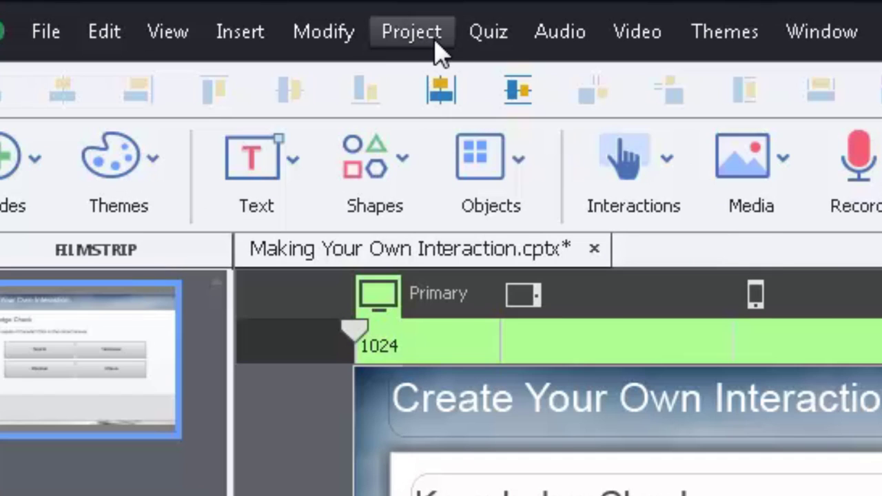
Step: Open the Advanced Actions dialog, compare the Standard and Conditional action types, and close it without creating an action
left_click(425, 39)
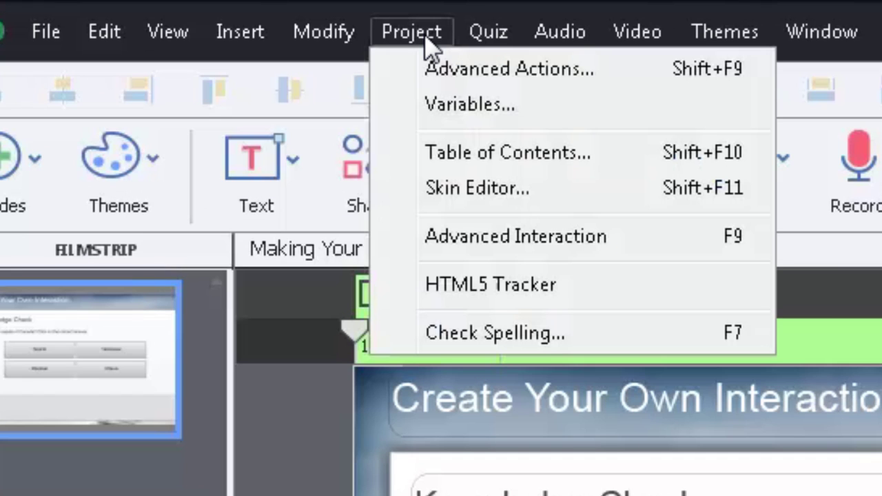
left_click(445, 76)
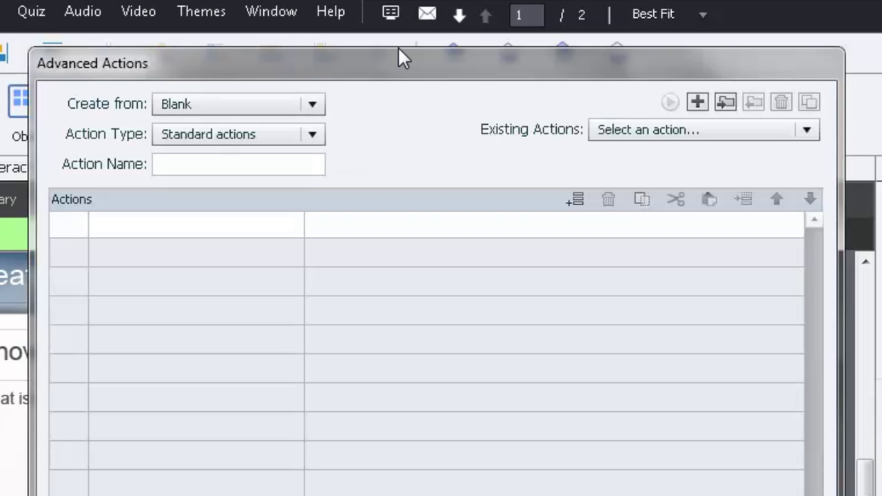
left_click(314, 135)
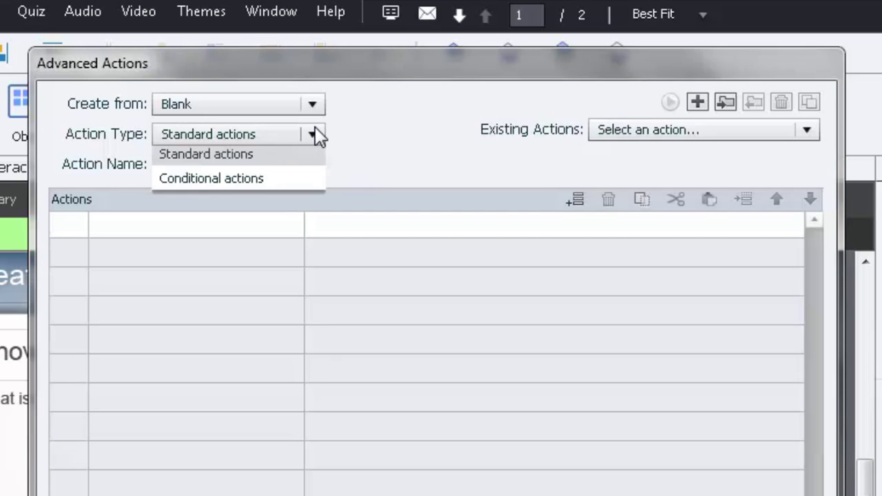
left_click(254, 183)
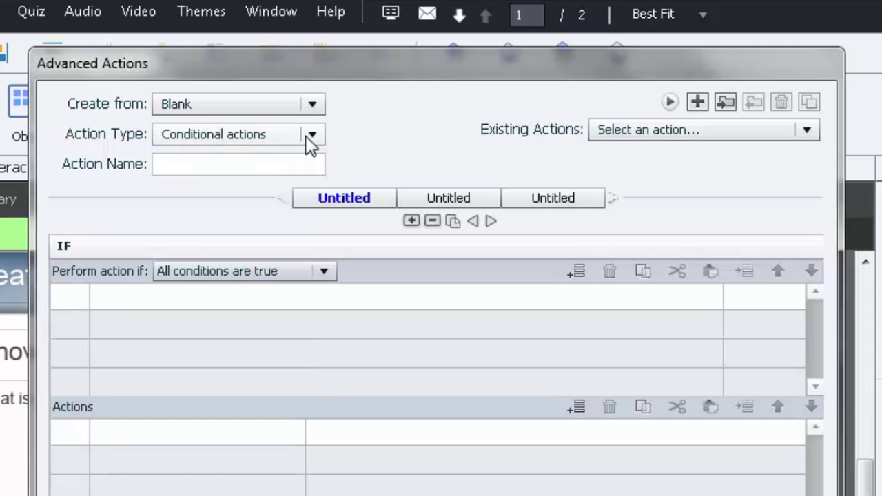
left_click(308, 137)
left_click(269, 157)
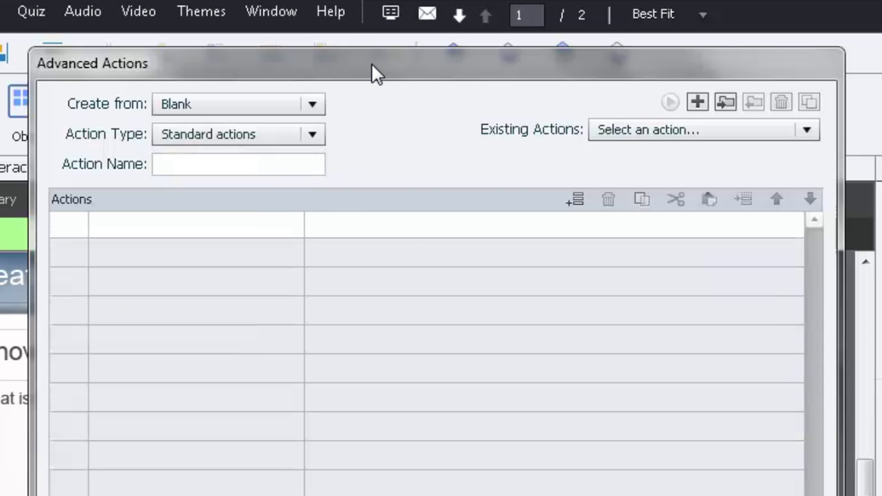
left_click_drag(376, 63, 346, 61)
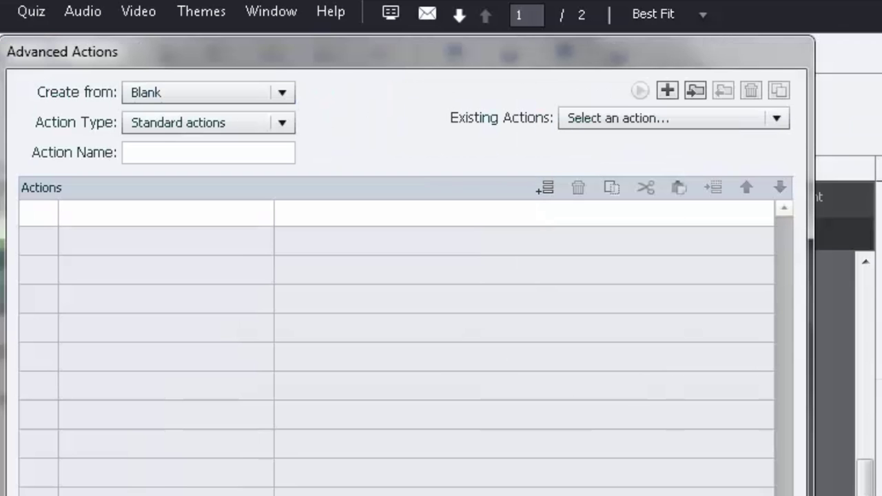
key("Escape")
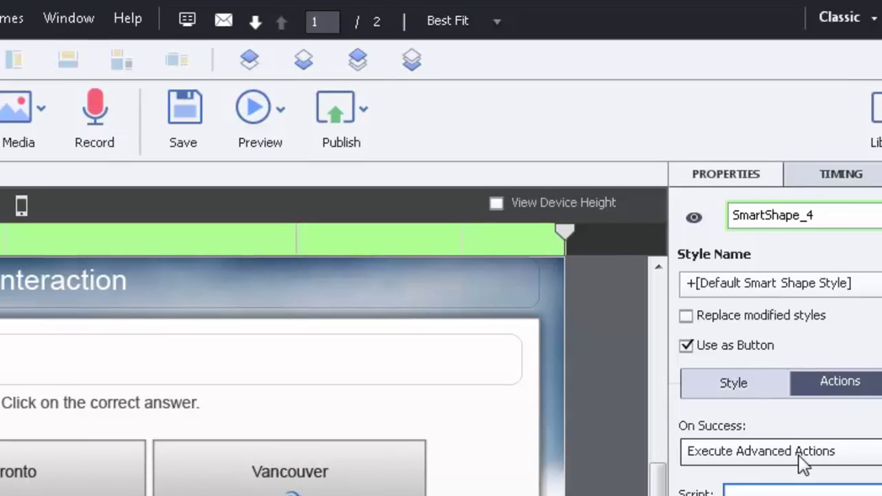
Step: Look through the On Success options for the Ottawa button, including Assign, and leave the selection as it is
left_click(662, 455)
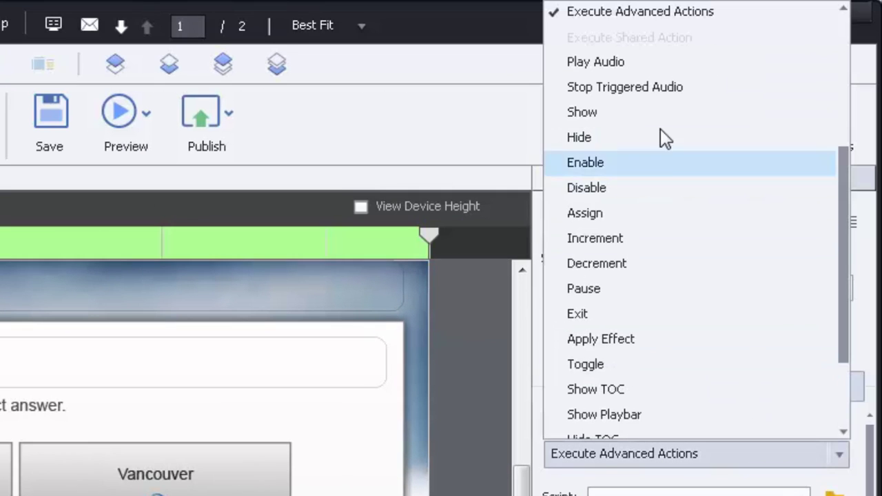
scroll(658, 215, "down", 2)
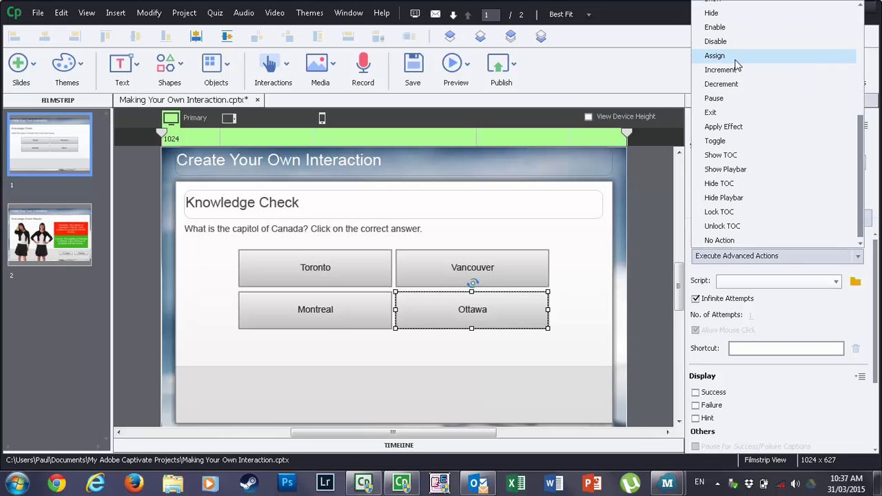
left_click(646, 192)
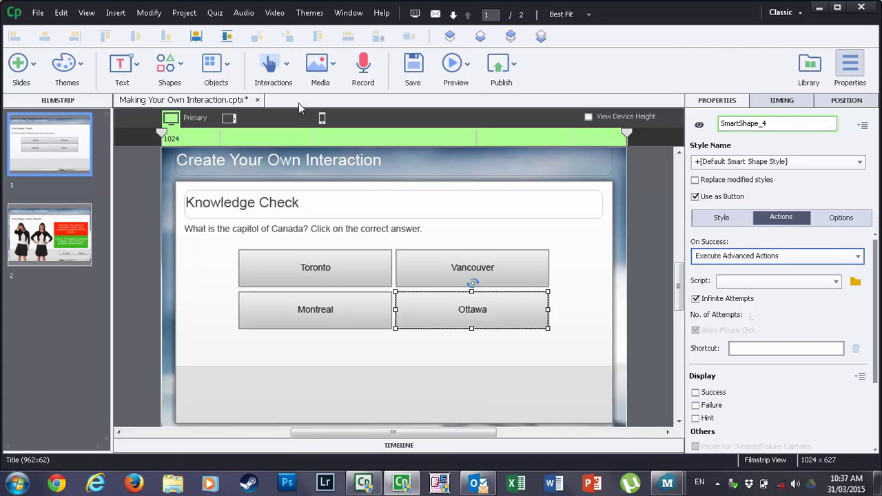
Step: Start a new standard advanced action named Correct
left_click(184, 13)
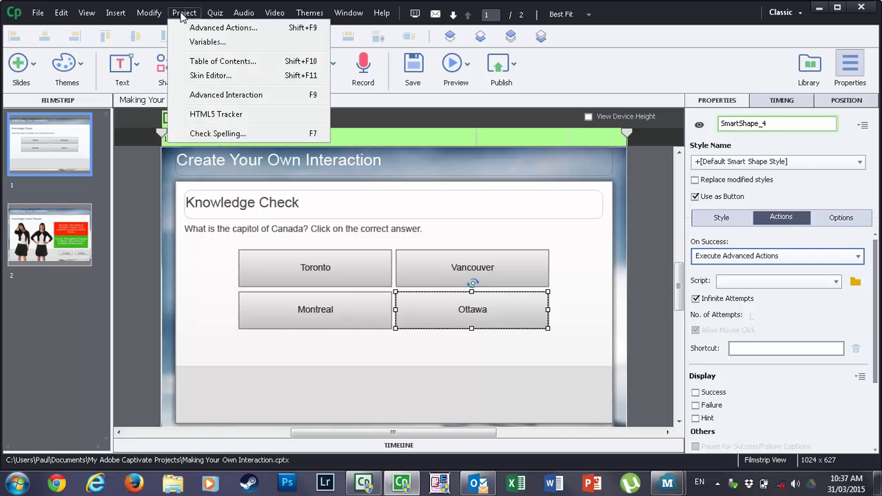
left_click(200, 27)
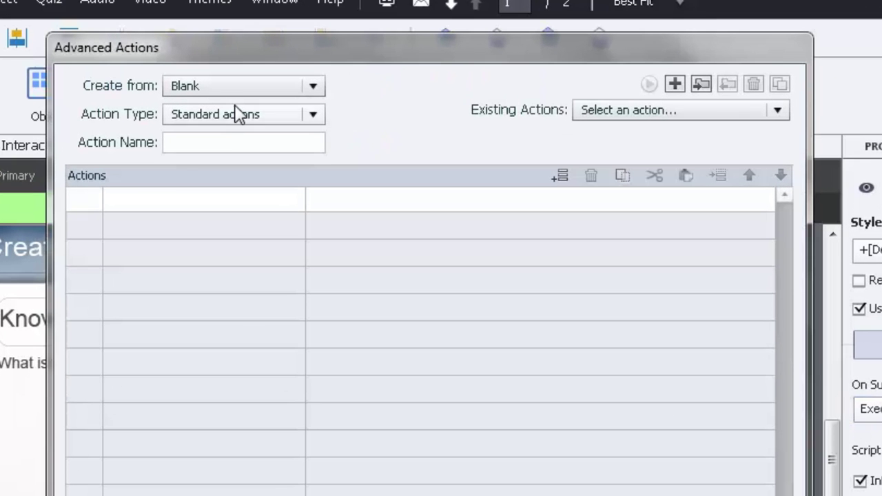
left_click(238, 143)
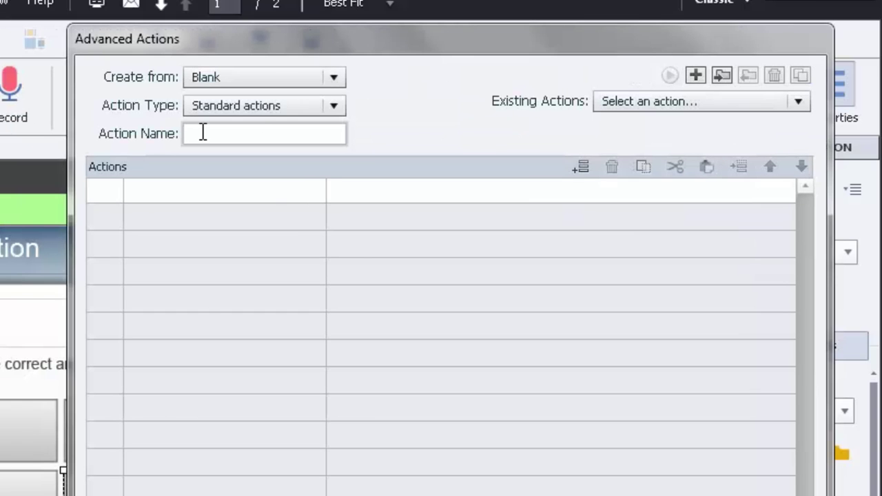
type("Correct")
Step: Add an Assign command as the first line of the Correct action, setting Knowledge2 to the literal value 1
double_click(269, 194)
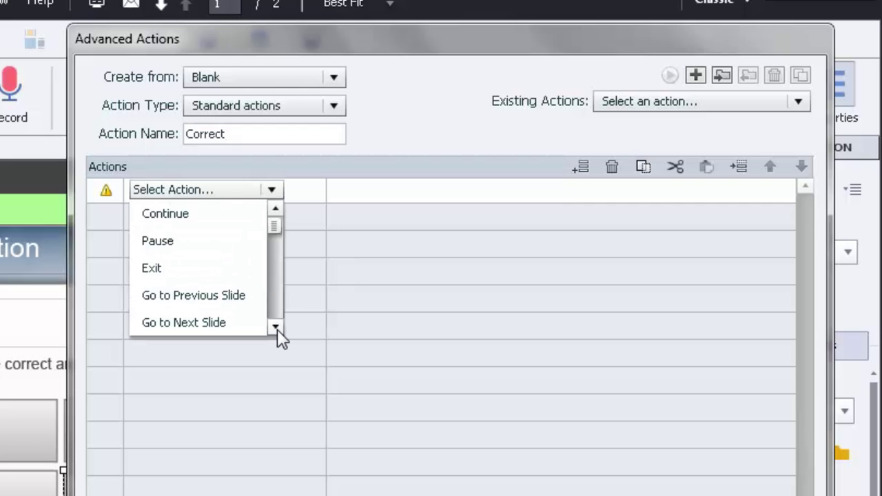
left_click(275, 327)
left_click(276, 326)
left_click(276, 326)
left_click(276, 326)
left_click(277, 328)
left_click(276, 328)
left_click(276, 328)
left_click(277, 328)
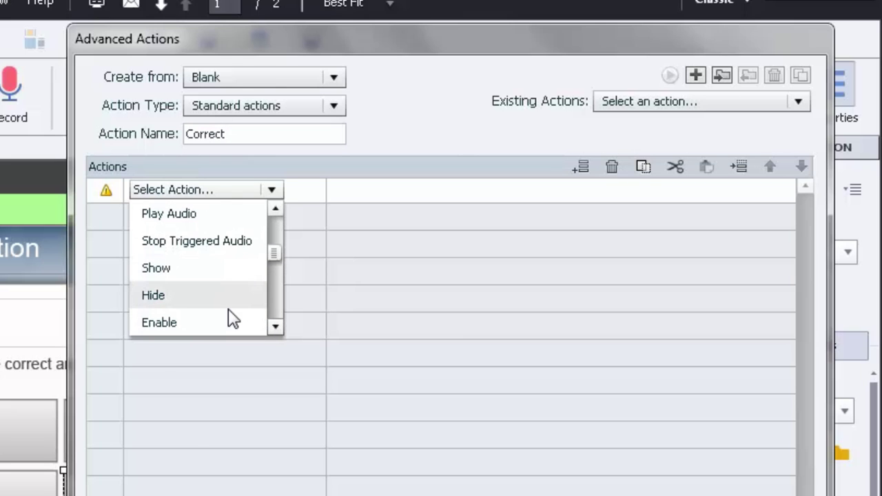
left_click(276, 328)
left_click(276, 328)
left_click(277, 328)
left_click(196, 302)
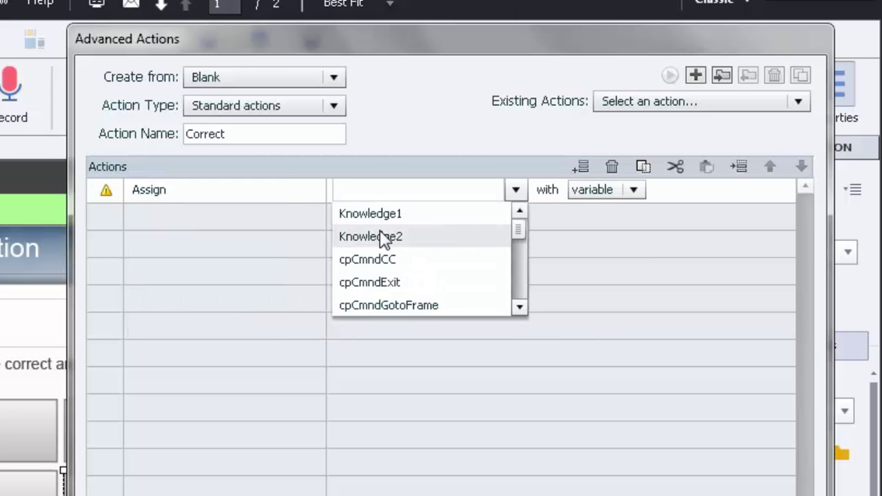
left_click(379, 236)
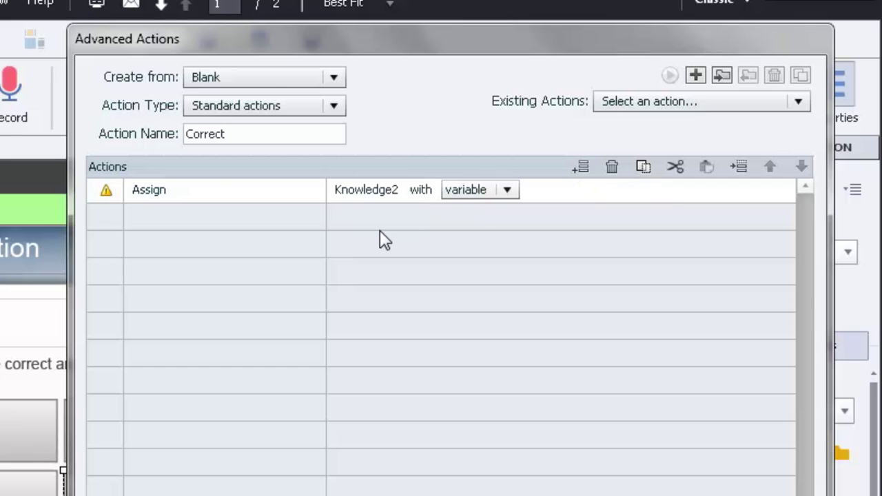
left_click(488, 189)
left_click(470, 237)
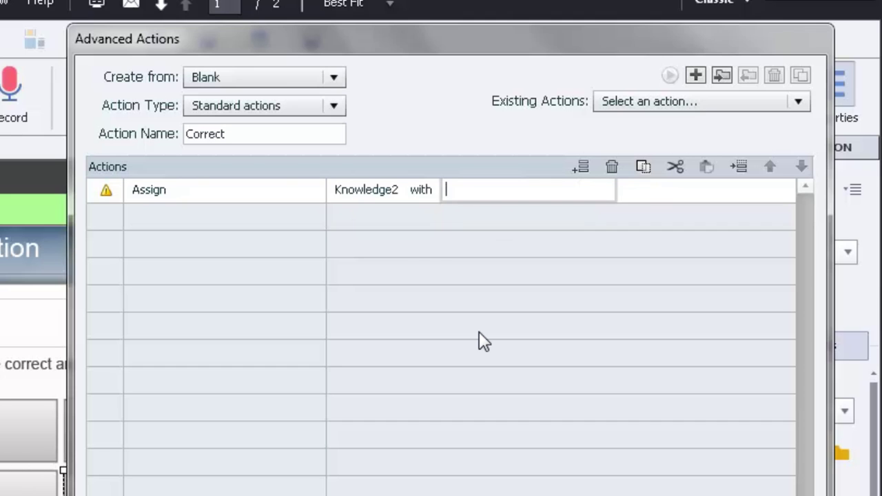
type("1")
key("Return")
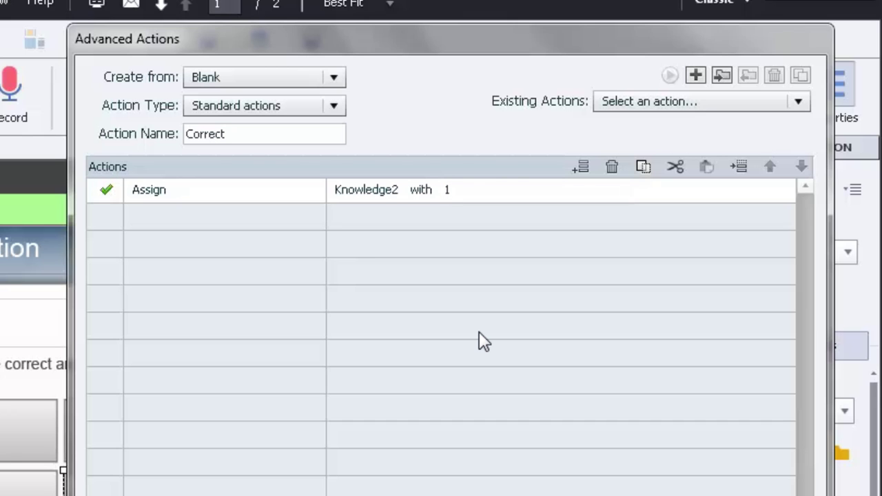
Step: Add a Go to Next Slide command as the second line of the Correct action and save the action
double_click(199, 221)
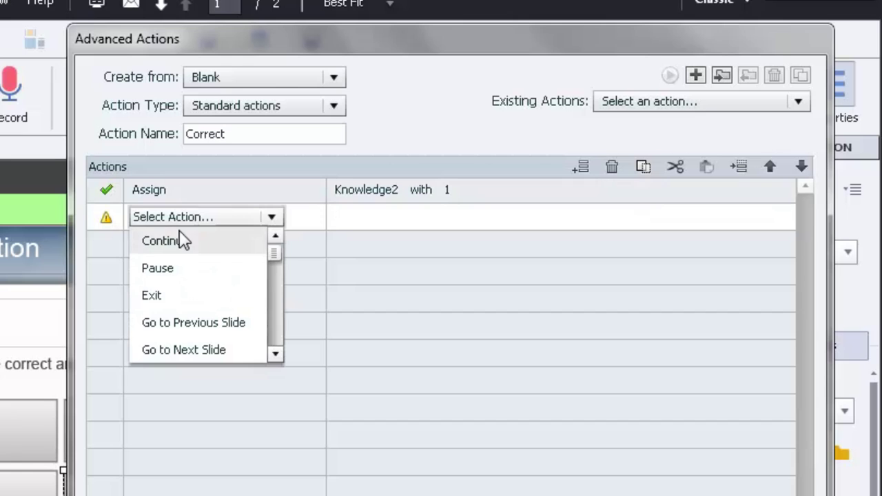
left_click(187, 349)
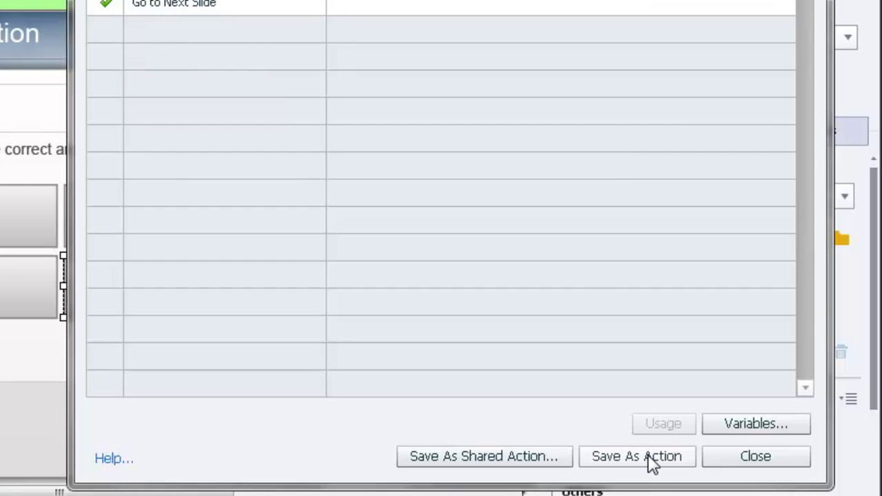
left_click(647, 458)
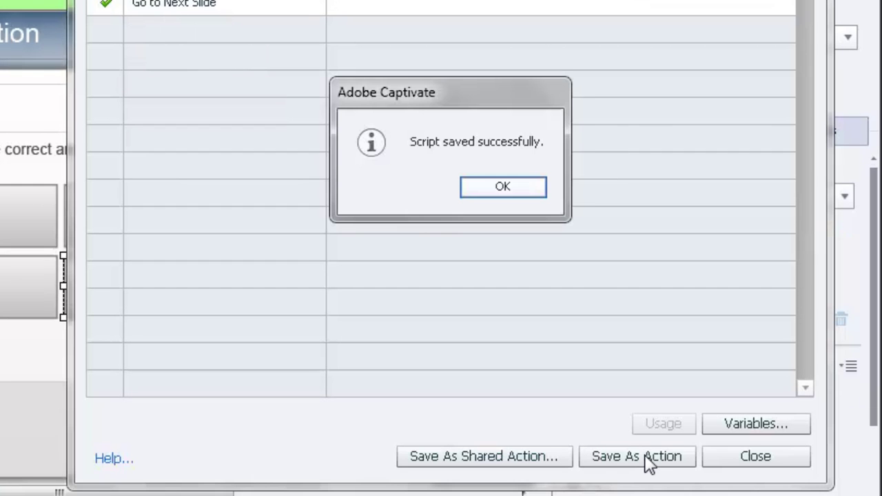
left_click(502, 188)
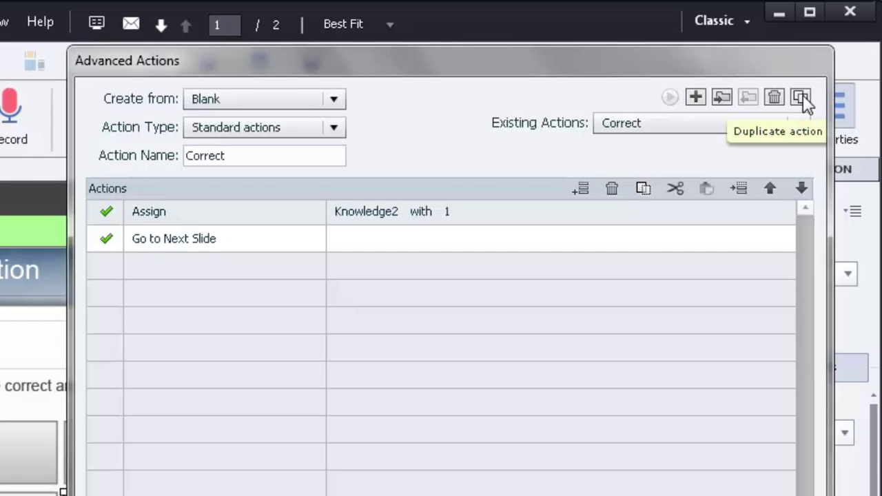
Step: Duplicate the Correct action and name the copy Incorrect
left_click(801, 98)
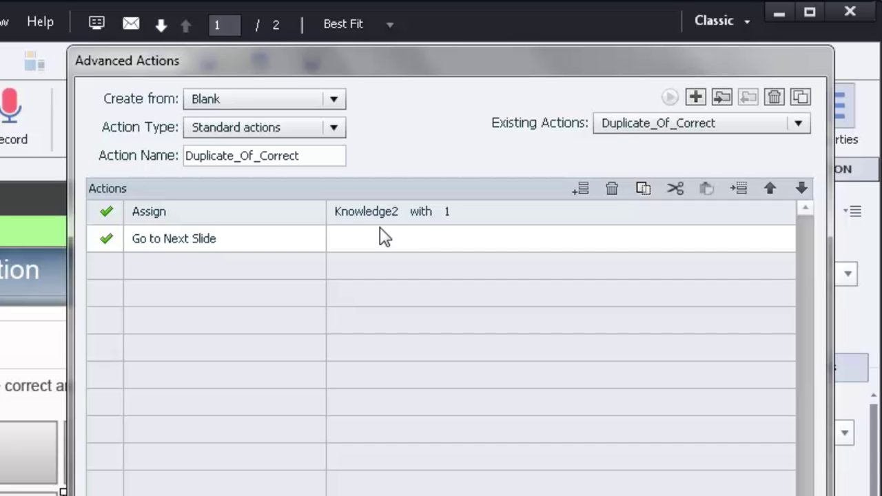
left_click_drag(269, 156, 158, 144)
type("In")
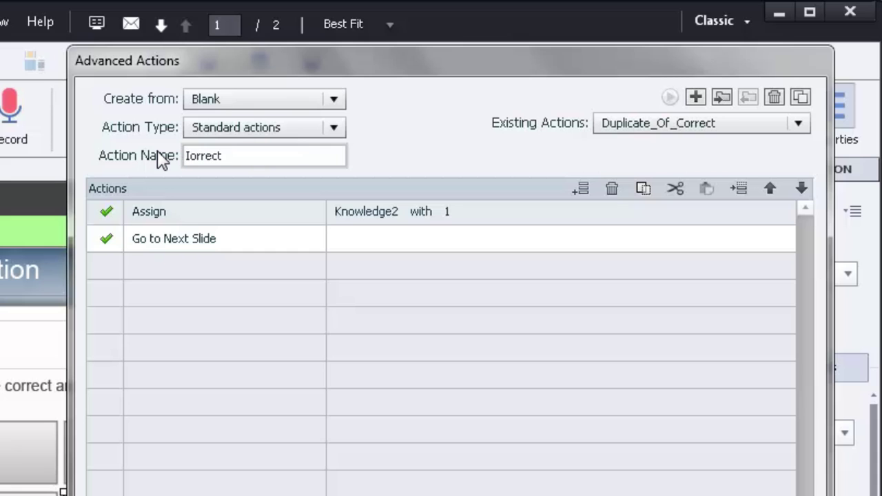
type("c")
Step: Change the Incorrect action's Assign line to set Knowledge2 to the literal 0, update the action, and close the Advanced Actions dialog
left_click(451, 212)
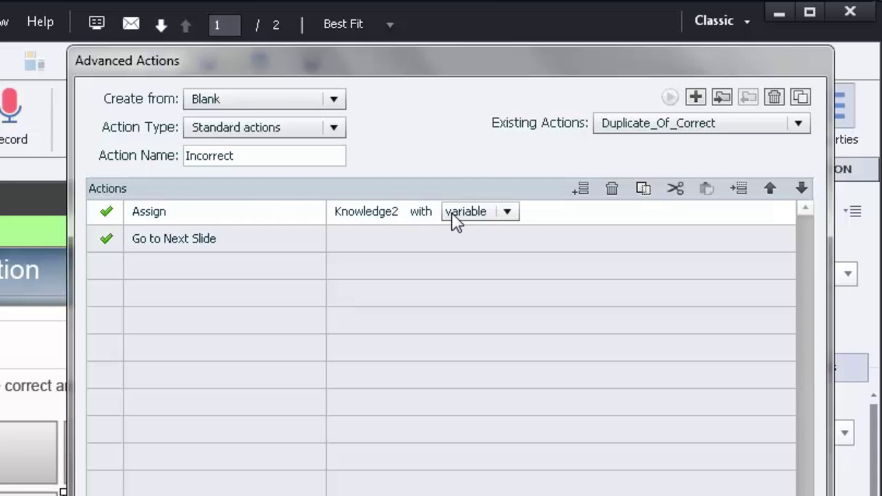
left_click(470, 211)
left_click(473, 257)
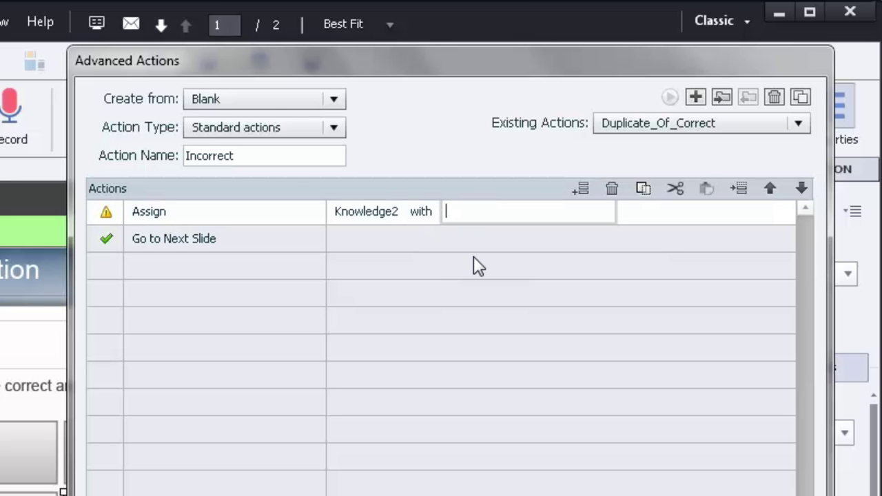
type("0")
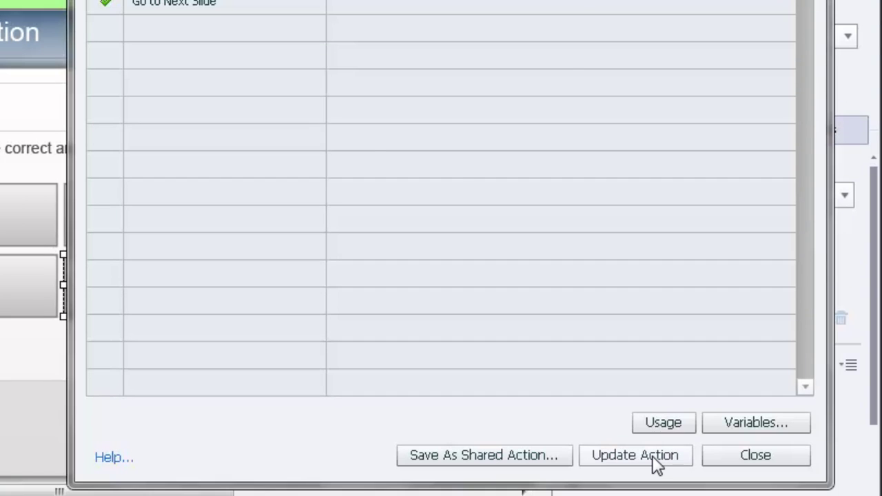
left_click(654, 460)
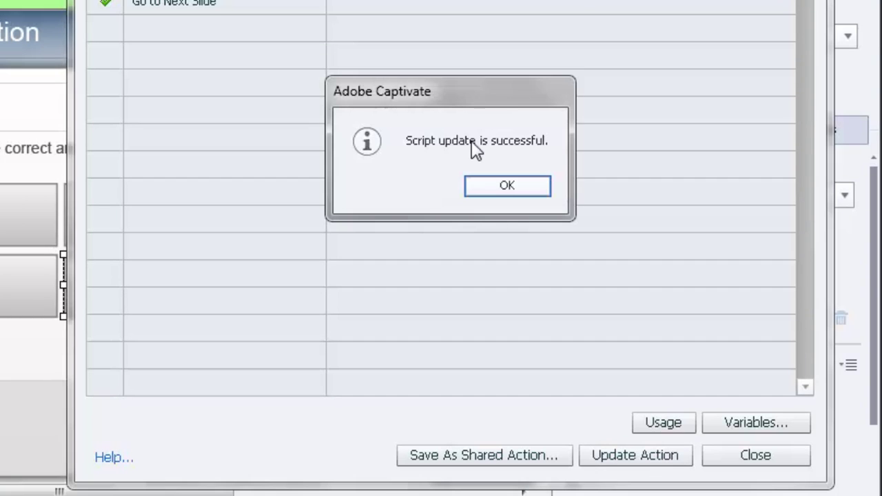
left_click(506, 187)
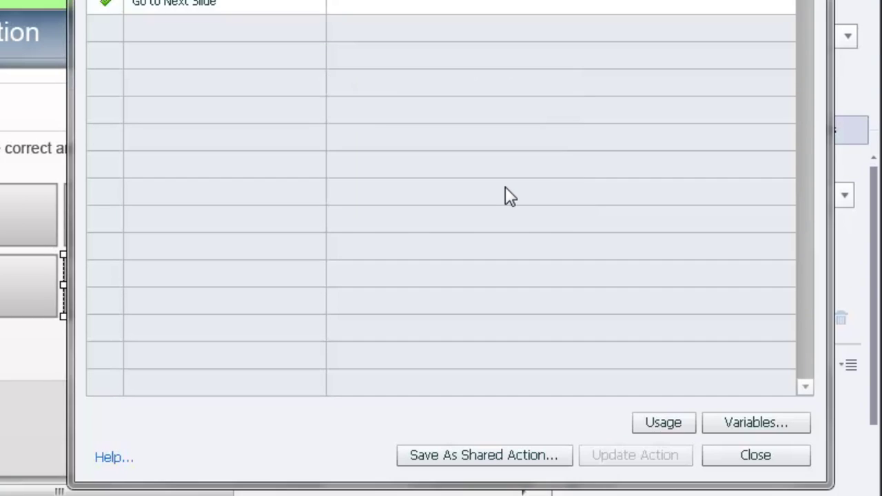
left_click(758, 459)
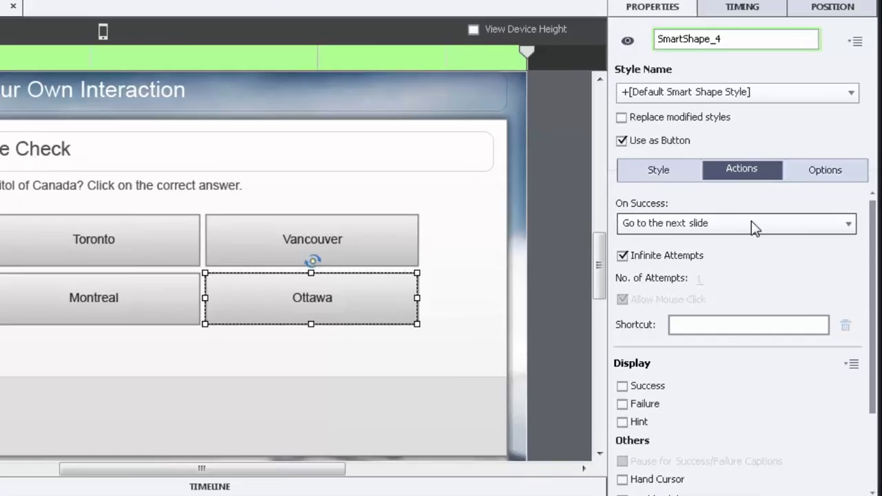
Step: Set the Ottawa button's On Success action to Execute Advanced Actions with the Correct script
left_click(788, 255)
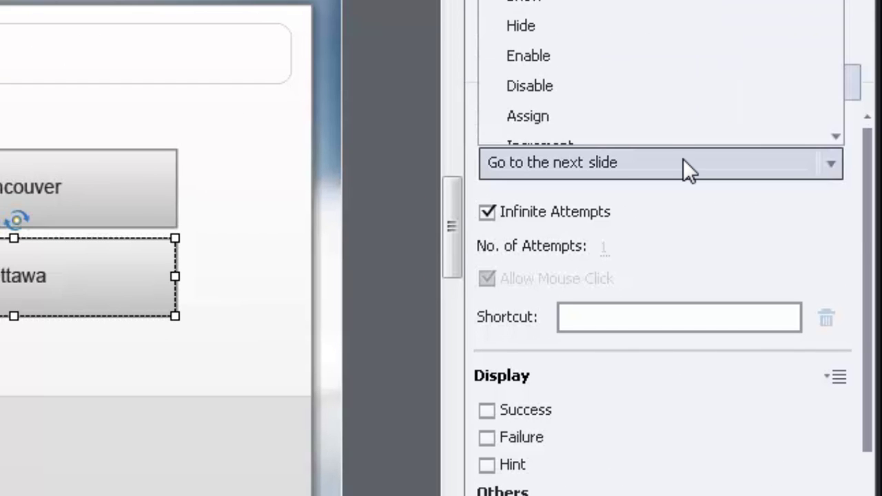
left_click(641, 2)
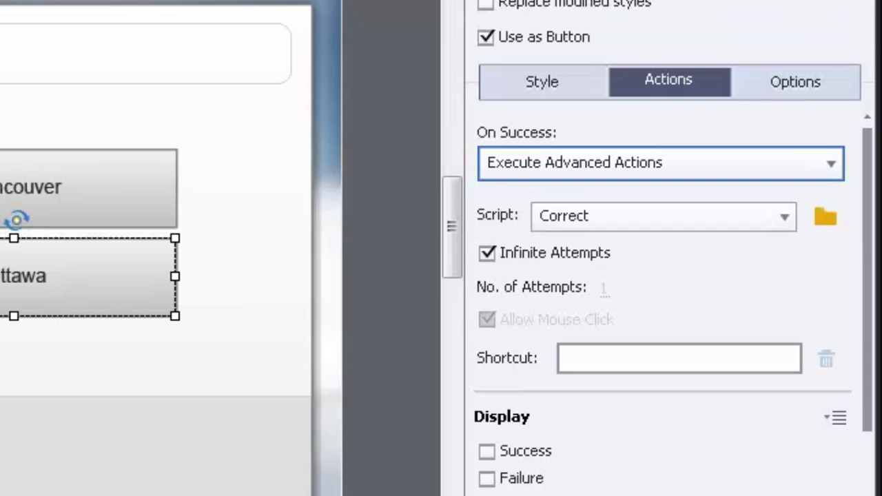
left_click(747, 216)
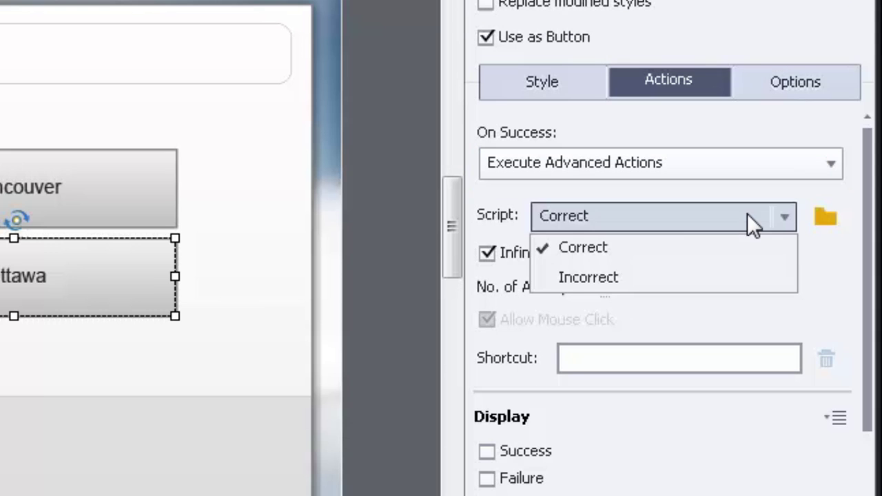
left_click(600, 255)
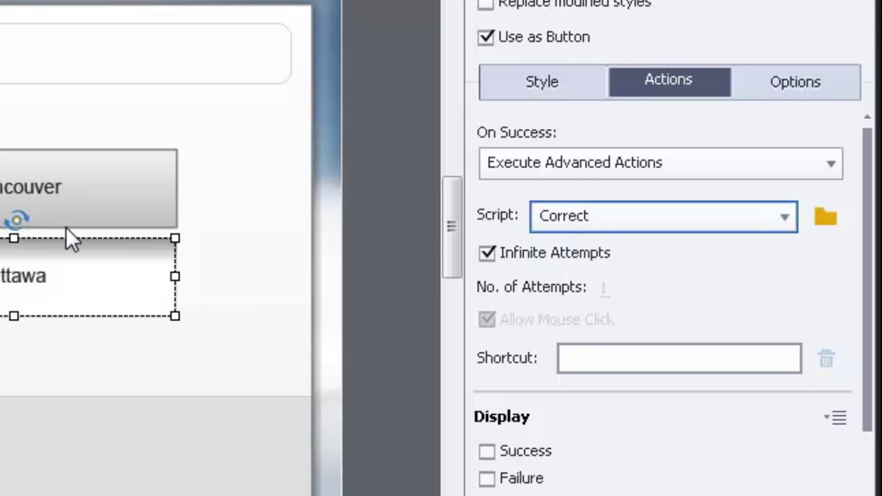
Step: Set the On Success action of the Vancouver, Toronto and Montreal buttons to Execute Advanced Actions with the Incorrect script
left_click(35, 202)
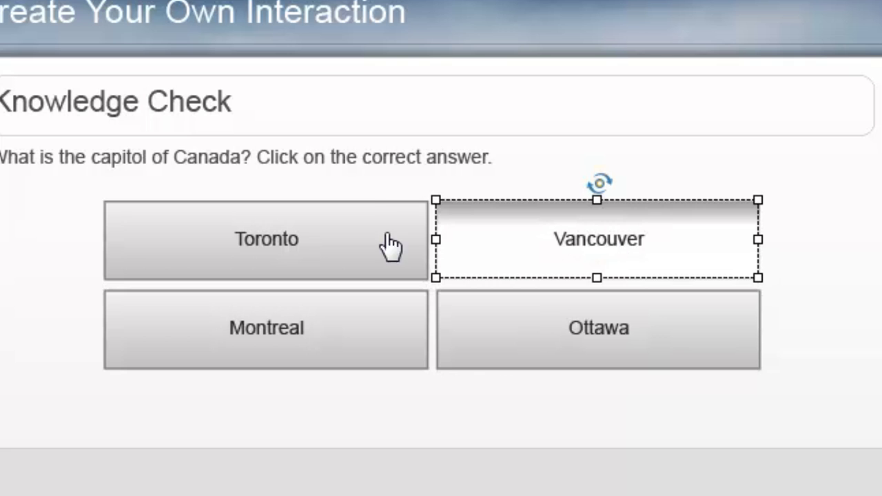
left_click(301, 243, "shift")
left_click(321, 336, "shift")
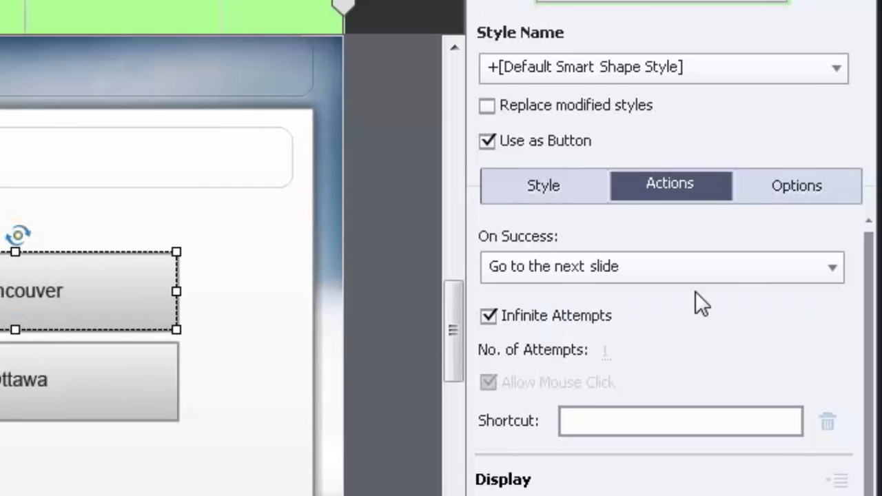
left_click(683, 270)
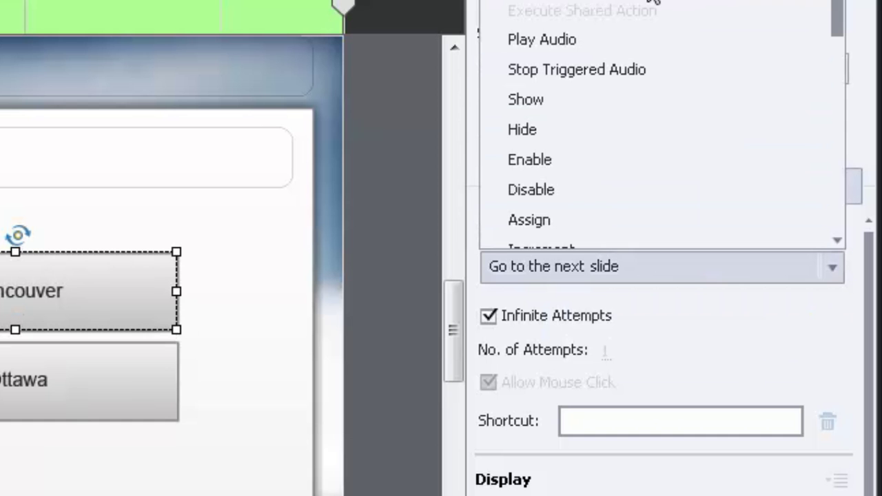
left_click(653, 2)
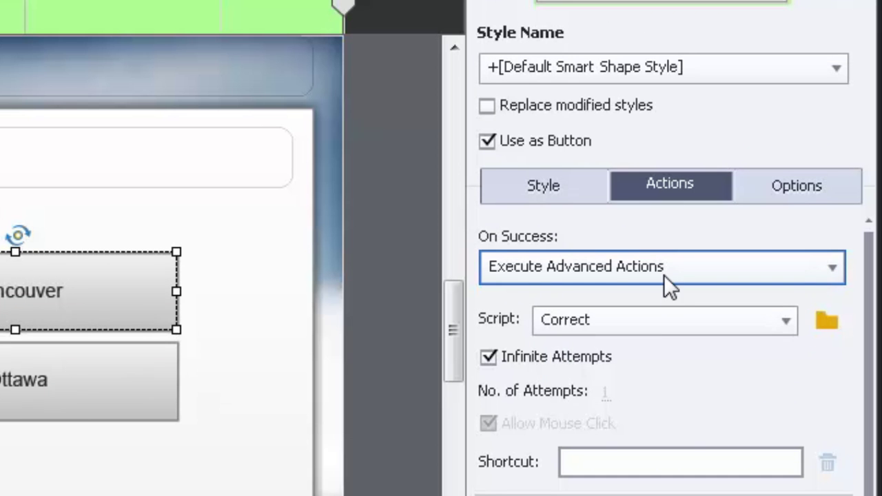
left_click(657, 321)
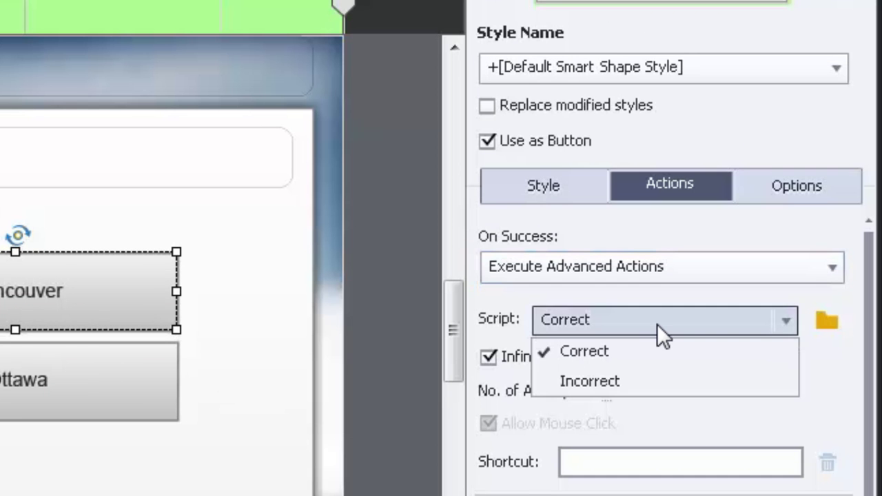
left_click(602, 378)
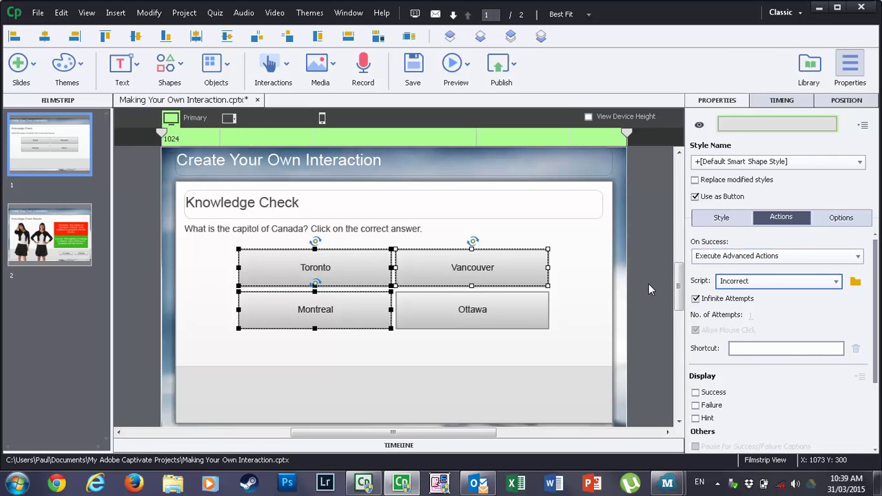
left_click(387, 331)
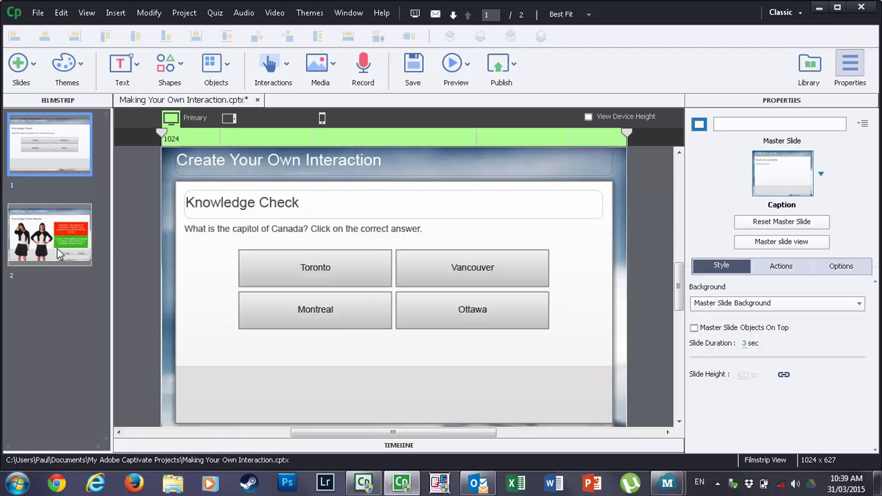
Step: Check the Vancouver button's timing and pause settings
left_click(522, 265)
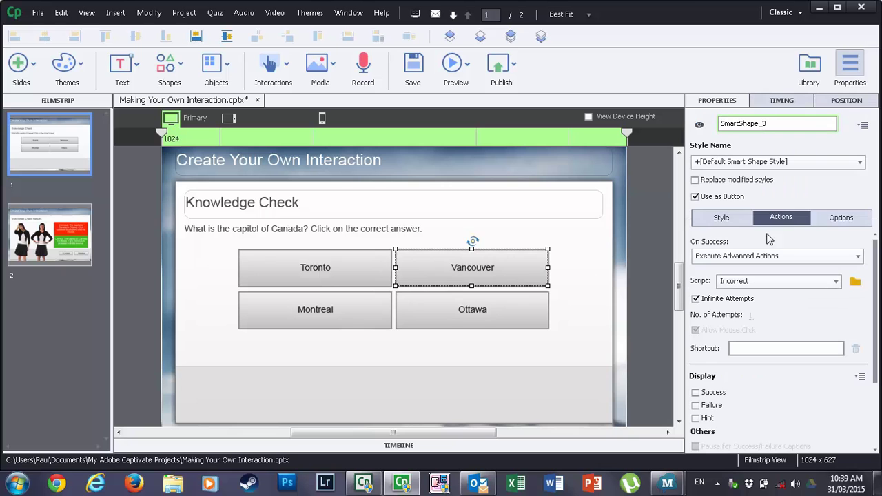
left_click(769, 104)
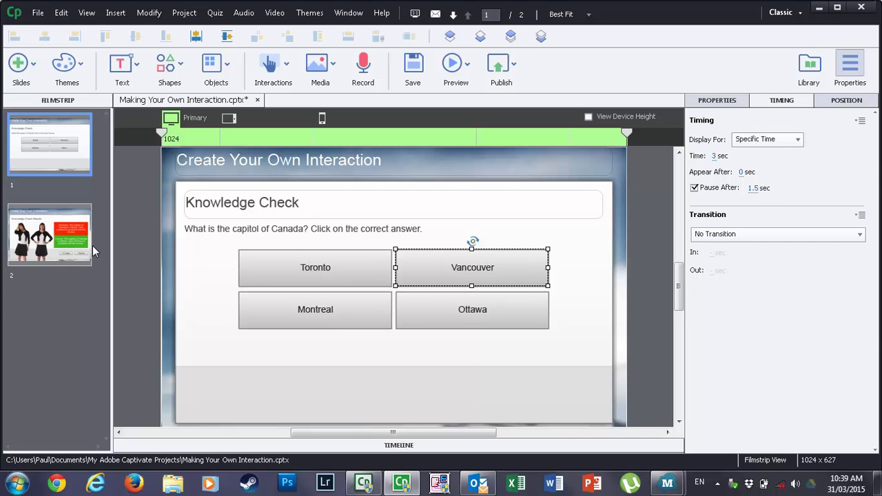
Step: Open the Knowledge Check Results slide and examine its slide actions, smiling character image and green Correct message
left_click(50, 235)
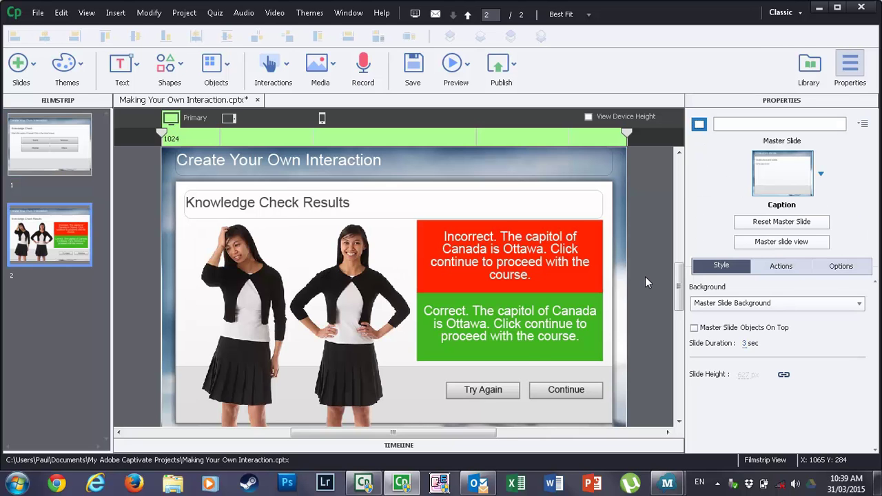
left_click(785, 270)
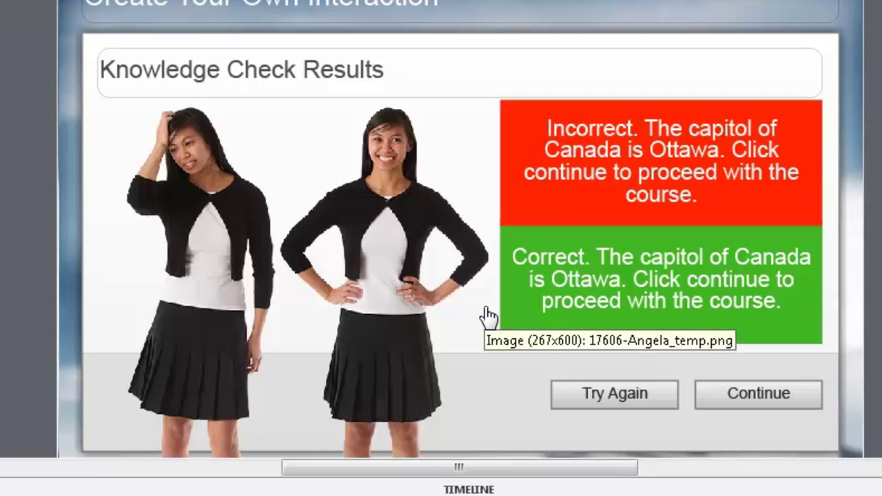
left_click(402, 237)
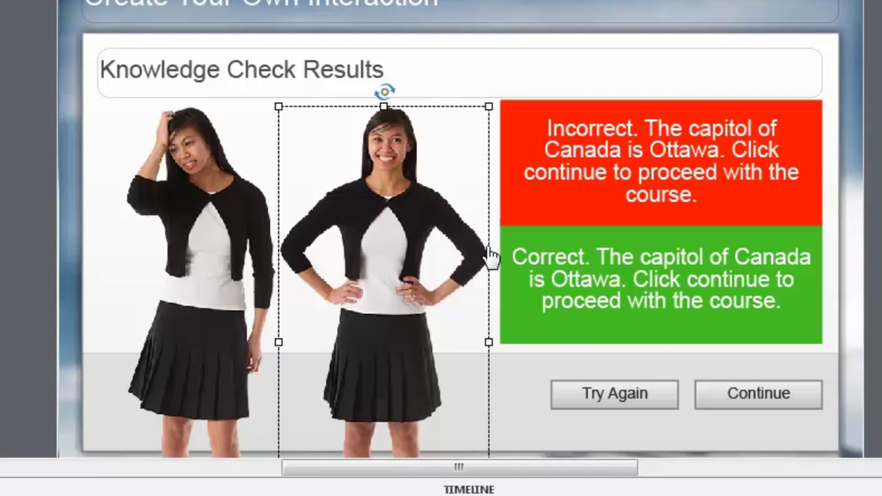
left_click(679, 274)
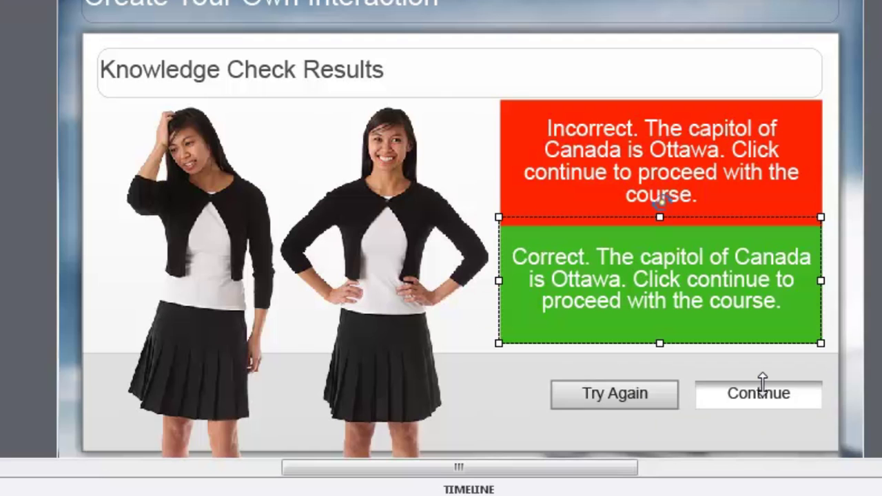
left_click(879, 255)
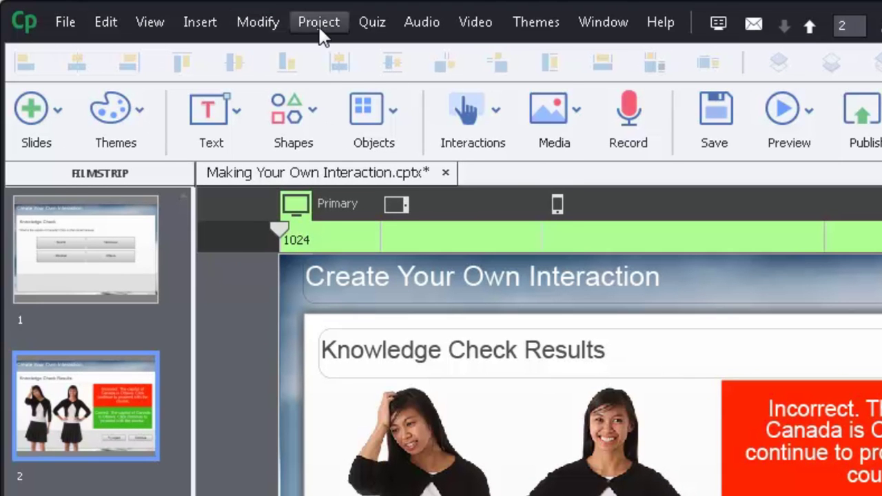
Step: Open Advanced Actions and set the new blank action's type to Conditional actions
left_click(319, 23)
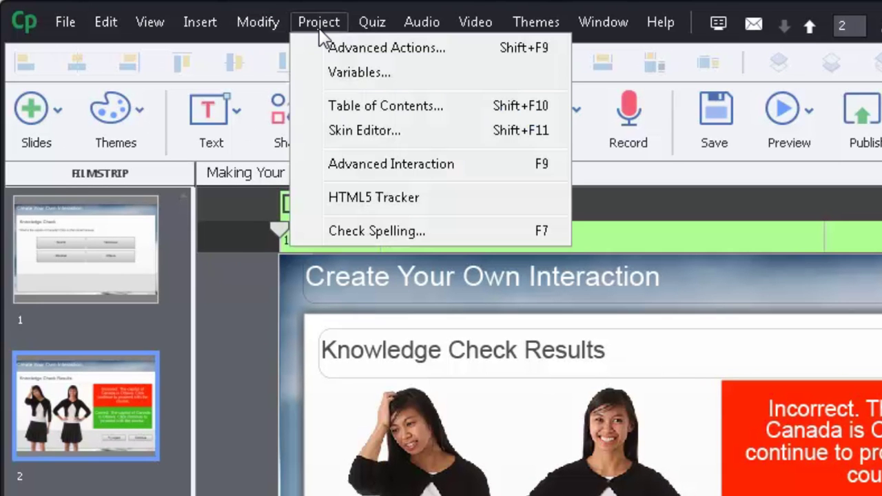
left_click(327, 45)
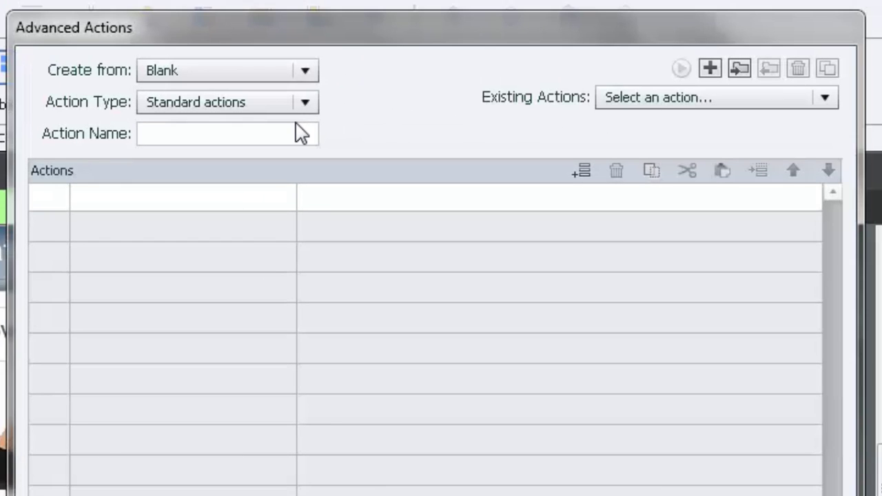
left_click(279, 101)
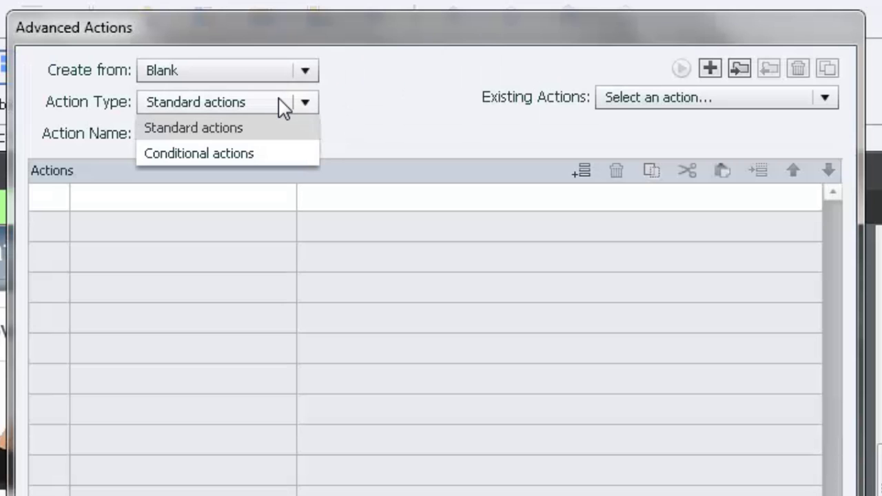
left_click(246, 152)
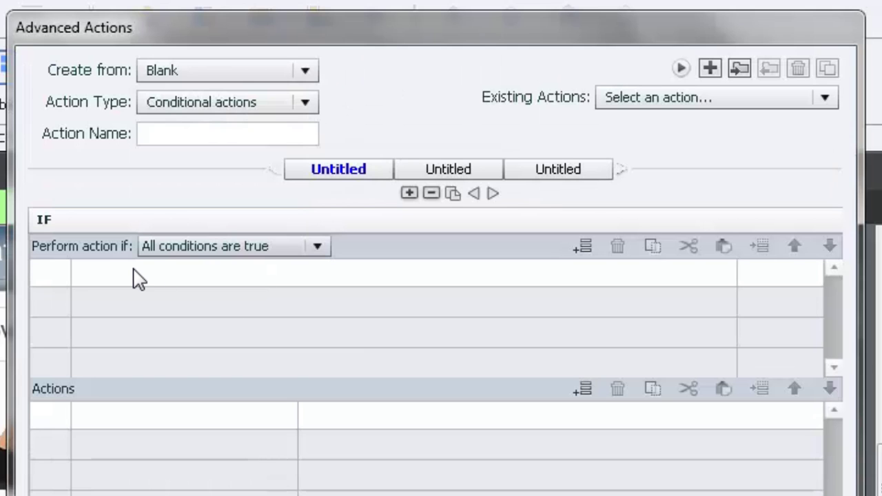
Step: Define the IF condition so that the variable Knowledge2 is equal to the literal 1
left_click(118, 279)
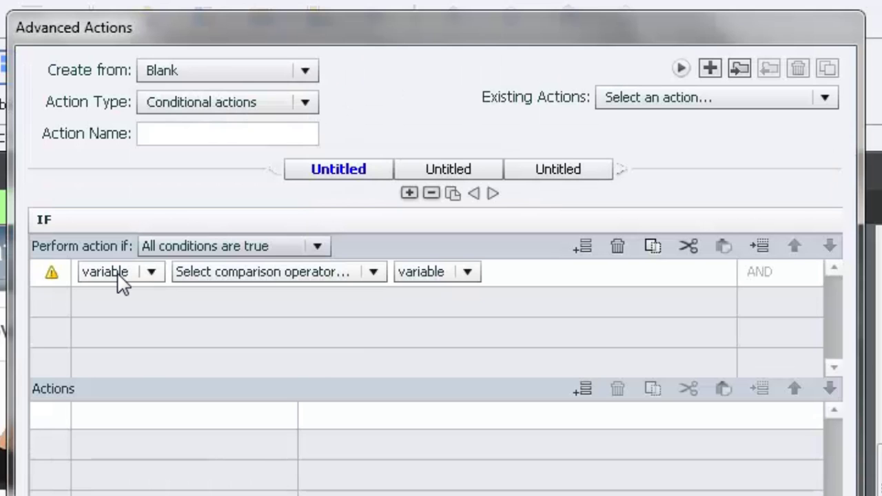
left_click(152, 278)
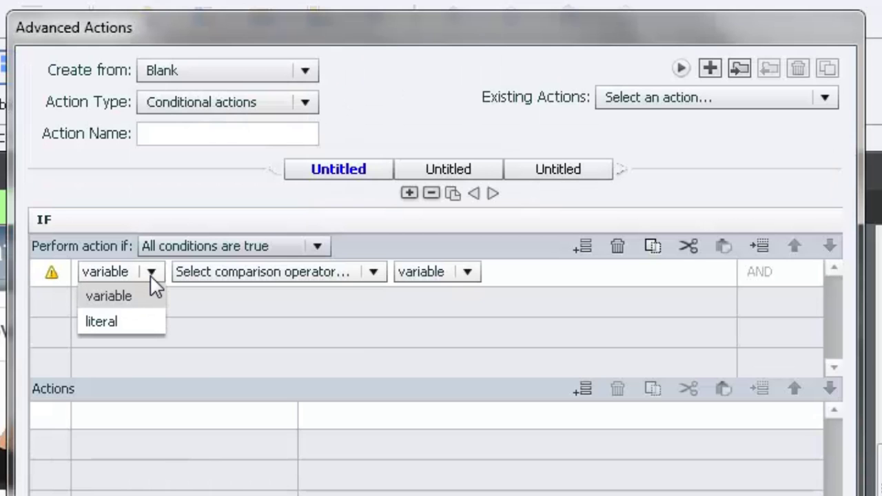
left_click(144, 297)
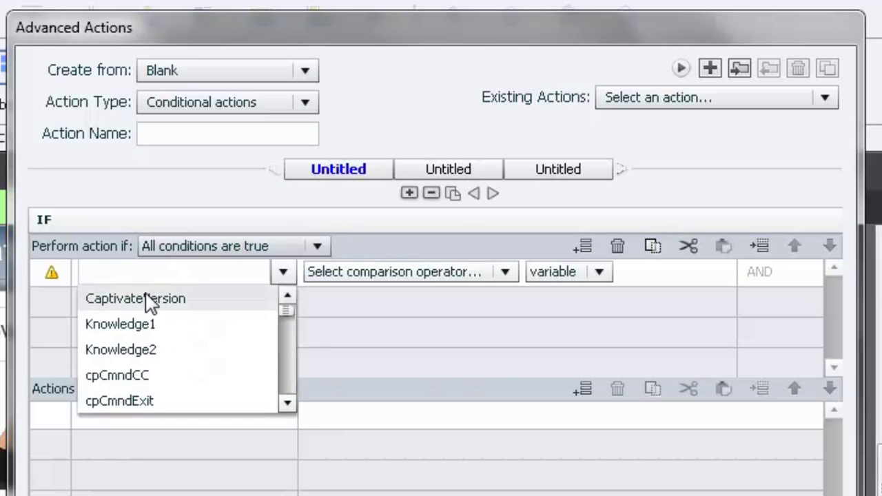
left_click(145, 352)
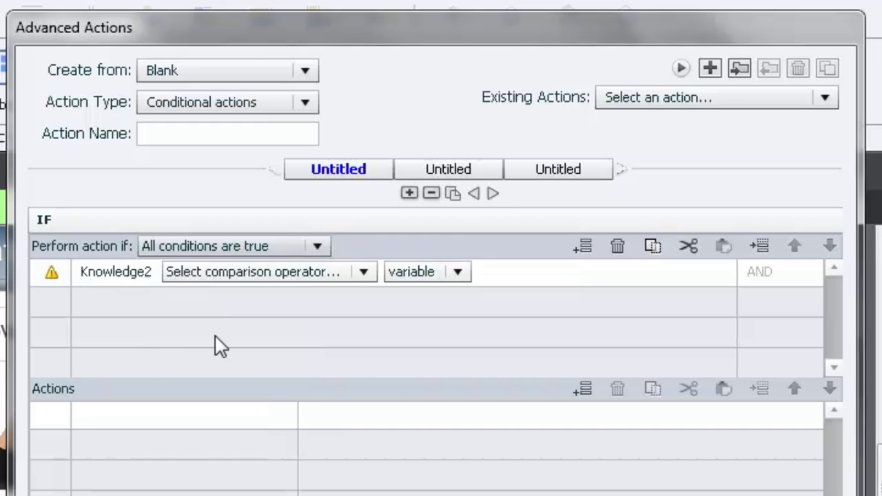
left_click(295, 275)
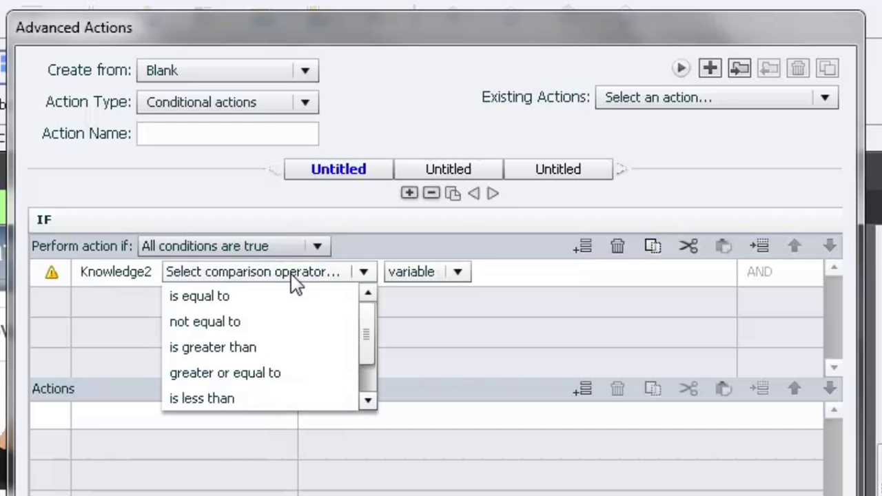
left_click(227, 294)
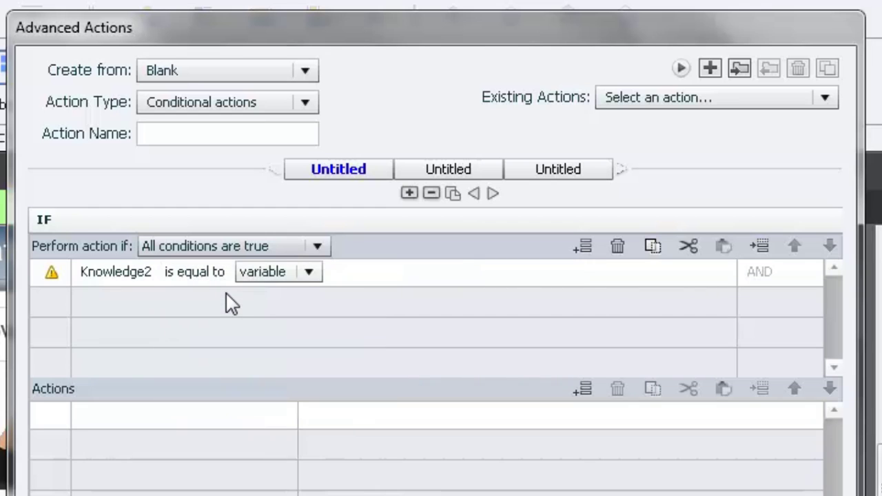
left_click(307, 275)
left_click(277, 322)
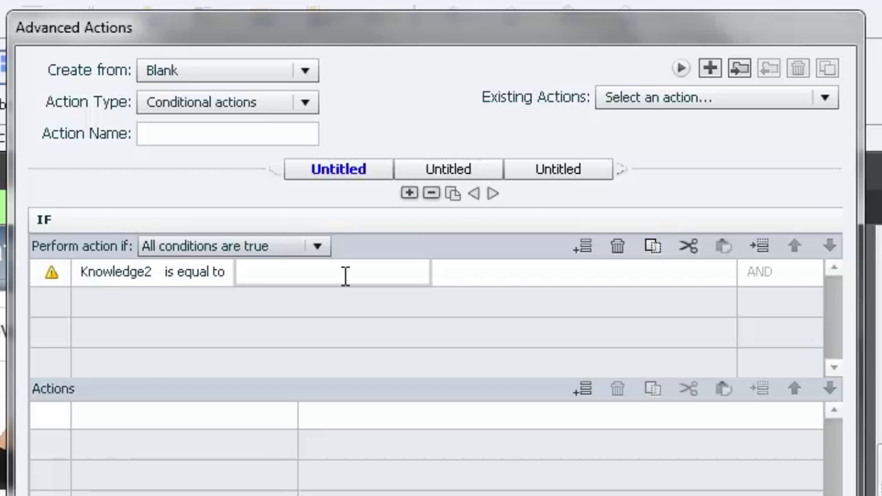
type("1")
key("Return")
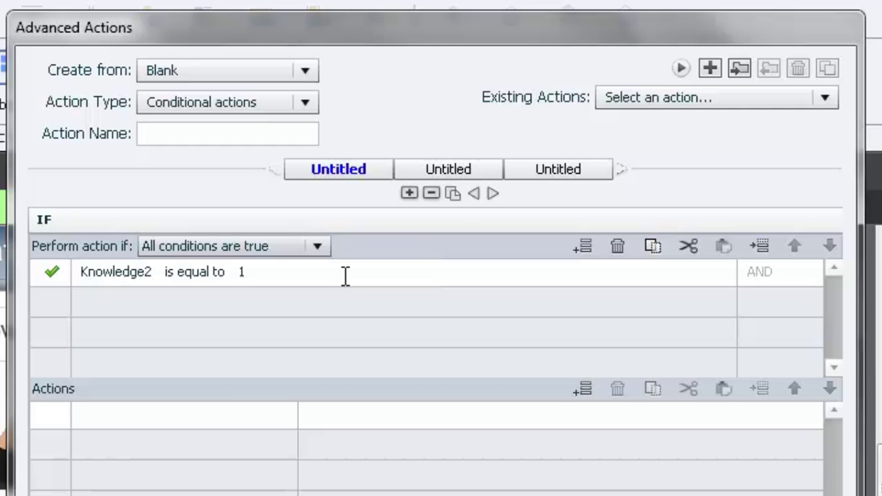
Step: Add a Show command for correct_message as the first action under the IF condition
left_click(170, 413)
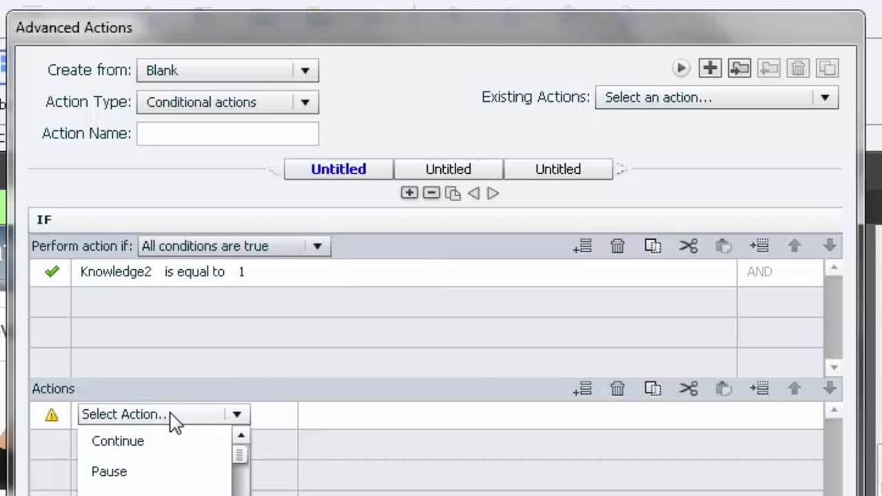
scroll(241, 398, "down", 6)
left_click(192, 391)
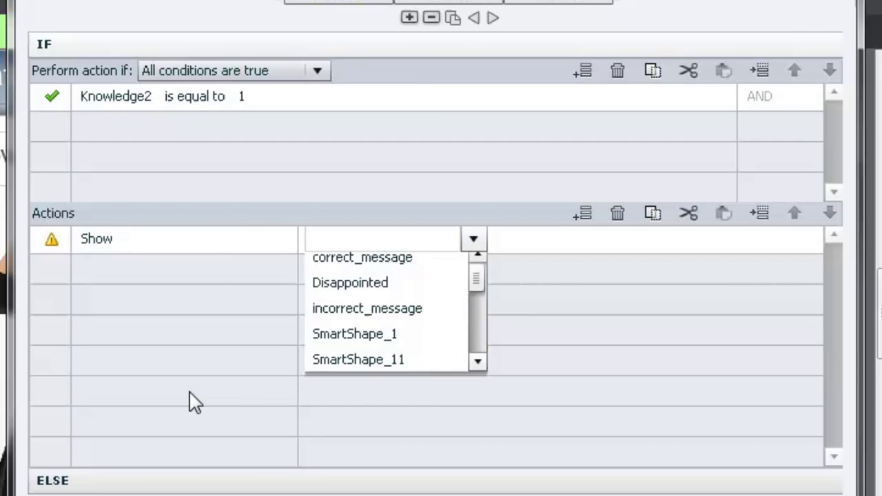
left_click(420, 269)
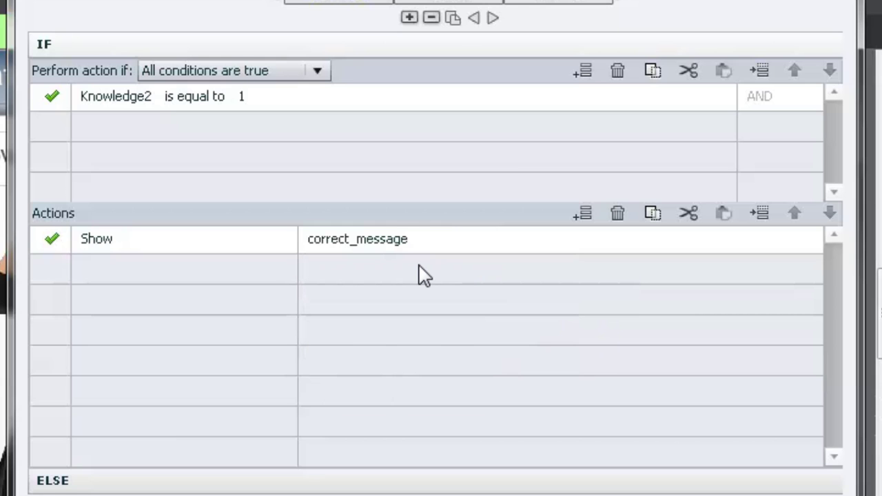
Step: Add a Show command for the success image as the second action under the IF condition
left_click(118, 273)
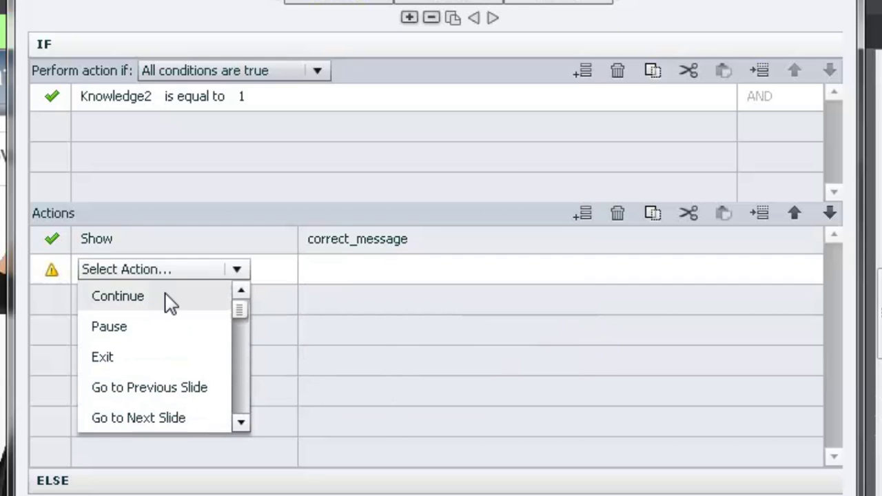
left_click(246, 424)
left_click(242, 423)
left_click(241, 423)
left_click(241, 423)
left_click(241, 423)
left_click(242, 423)
left_click(153, 405)
scroll(407, 269, "up", 1)
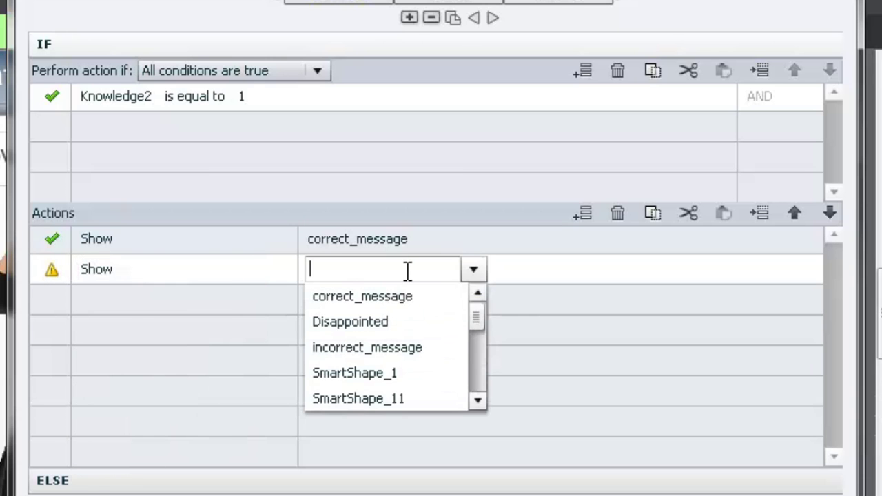
left_click(478, 401)
left_click(477, 401)
left_click(477, 401)
left_click(477, 401)
left_click(477, 401)
left_click(477, 401)
left_click(477, 401)
left_click(478, 401)
left_click(337, 348)
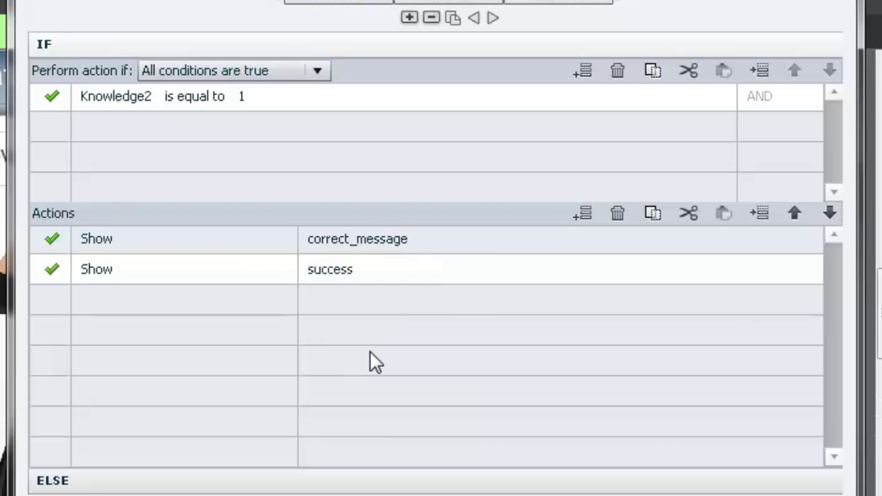
Step: Add a Hide command for Disappointed as the third action under the IF condition
left_click(200, 307)
left_click(197, 305)
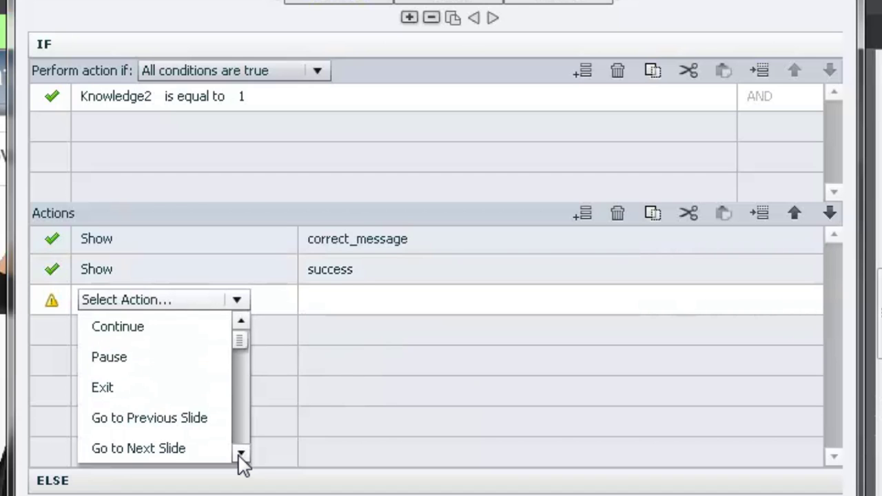
scroll(239, 456, "down", 7)
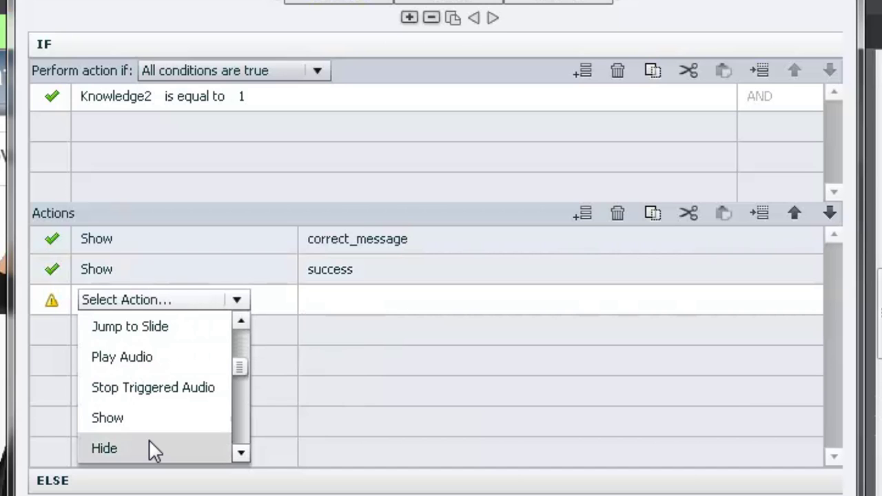
left_click(153, 450)
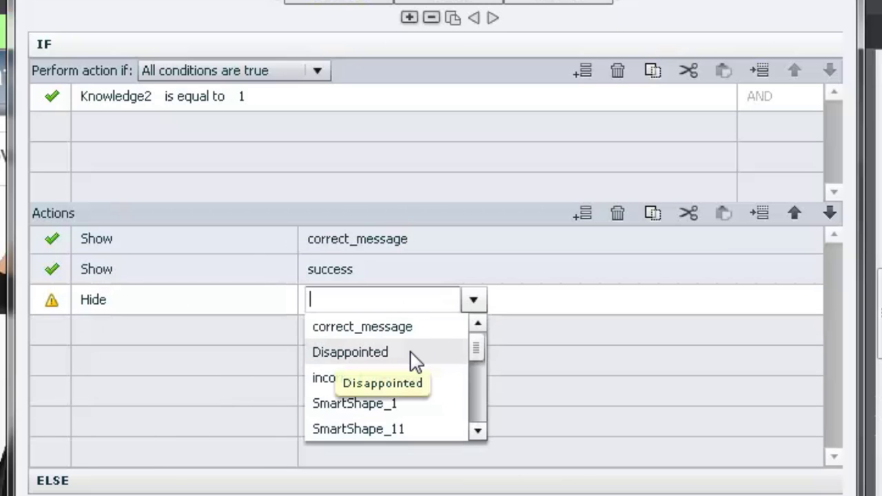
left_click(392, 359)
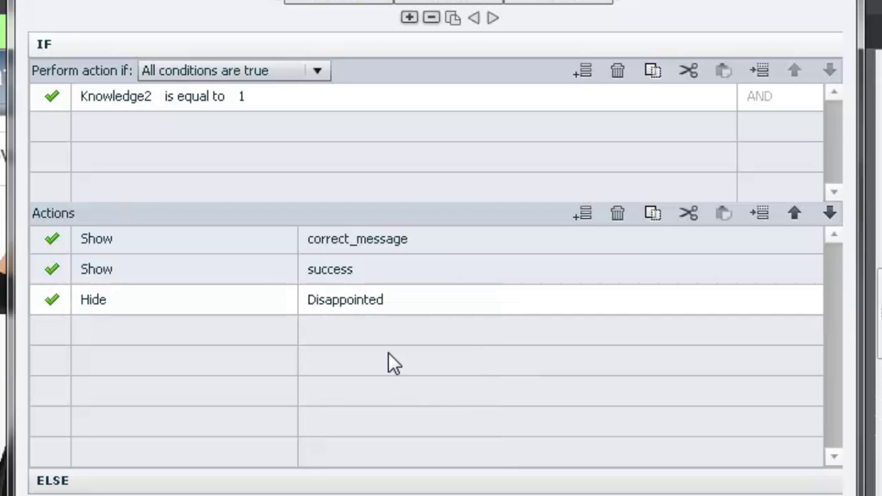
Step: Add a Hide command for incorrect_message as the fourth action under the IF condition
left_click(142, 330)
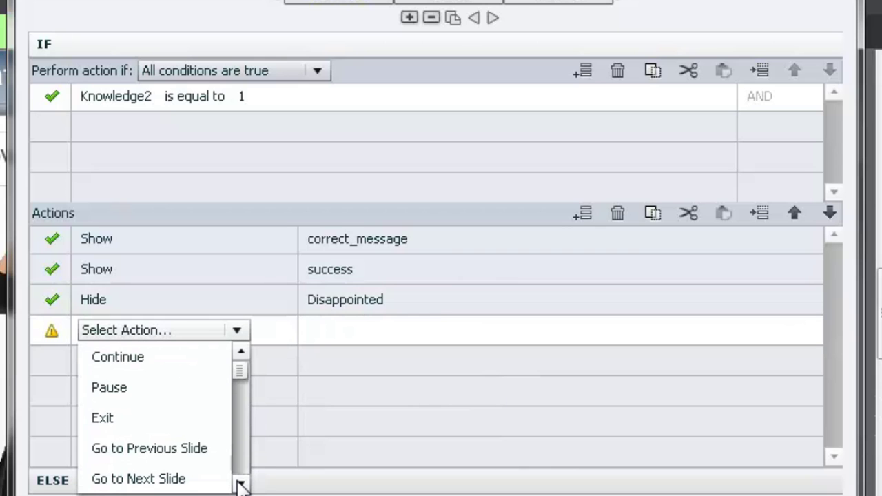
left_click(241, 485)
left_click(241, 484)
left_click(241, 484)
left_click(241, 485)
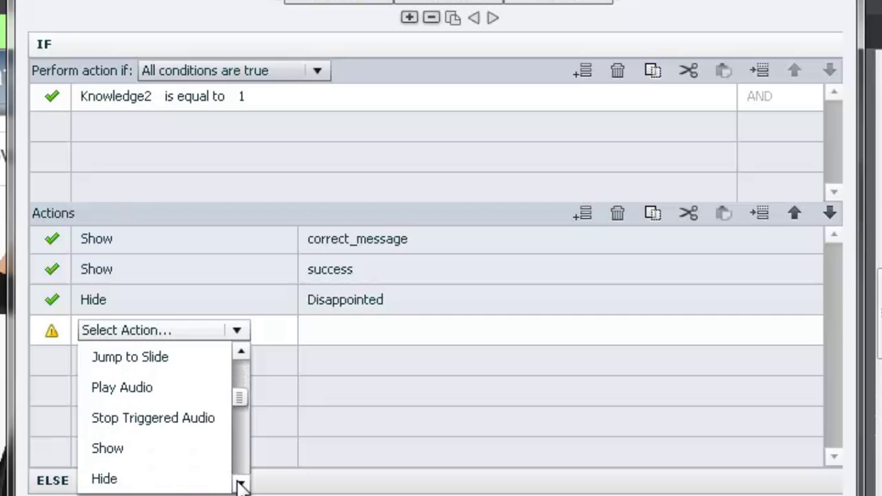
left_click(170, 481)
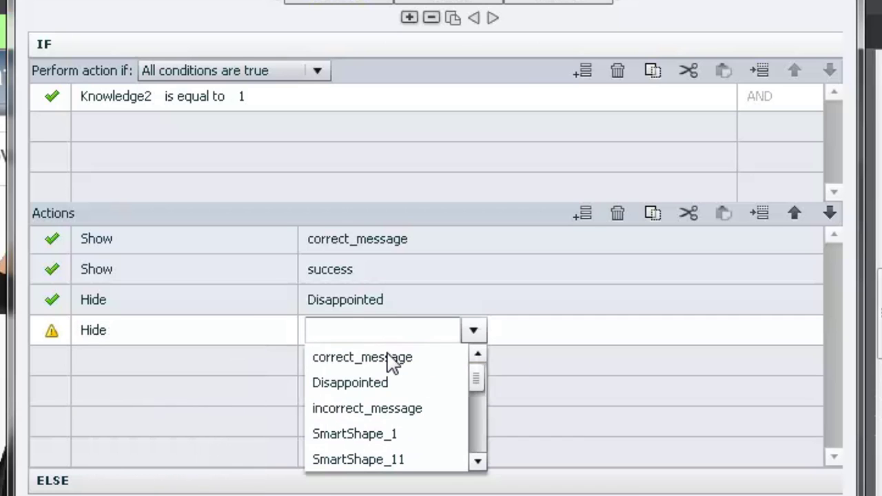
left_click(478, 461)
left_click(395, 377)
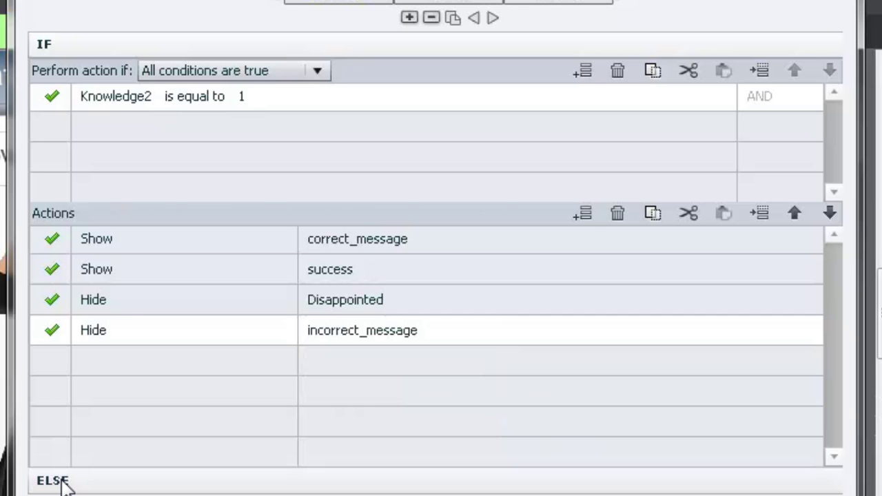
Step: Add a Show command for Disappointed as the first action in the ELSE section
left_click(61, 482)
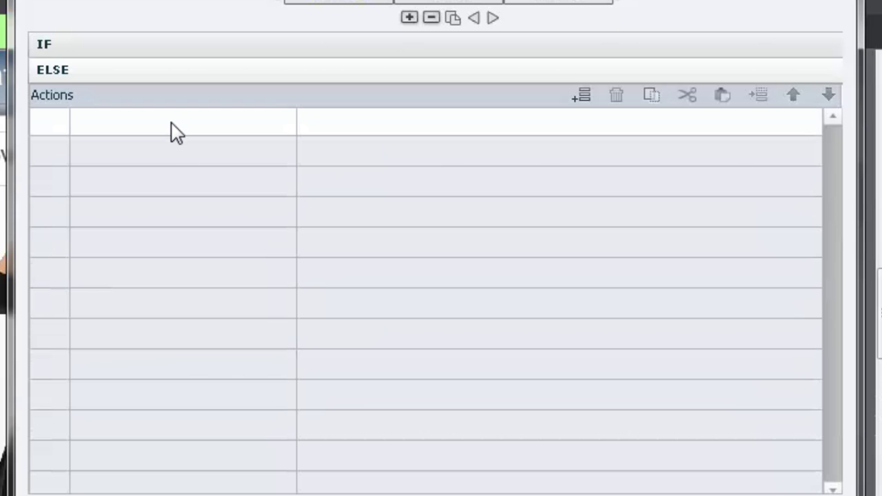
left_click(176, 130)
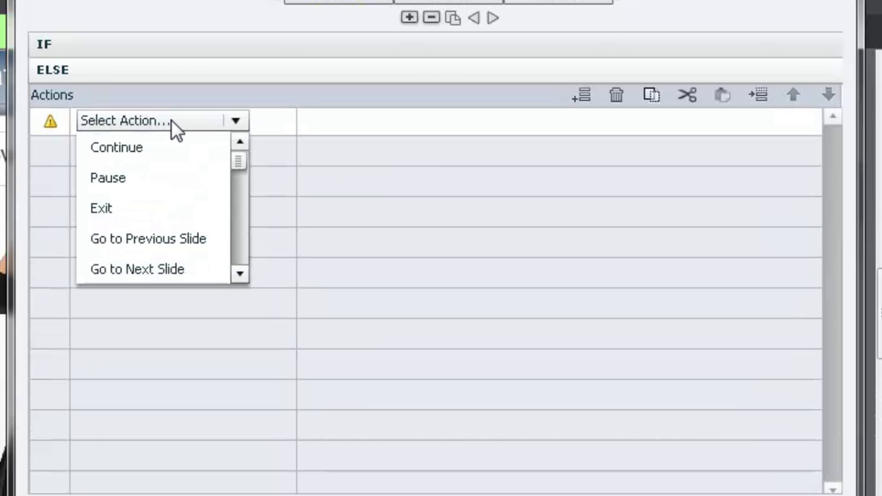
left_click(239, 274)
left_click(239, 274)
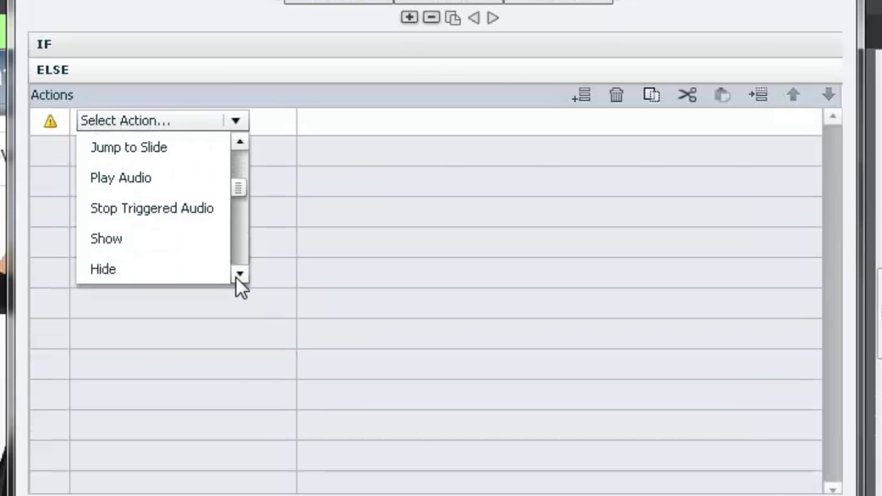
left_click(158, 242)
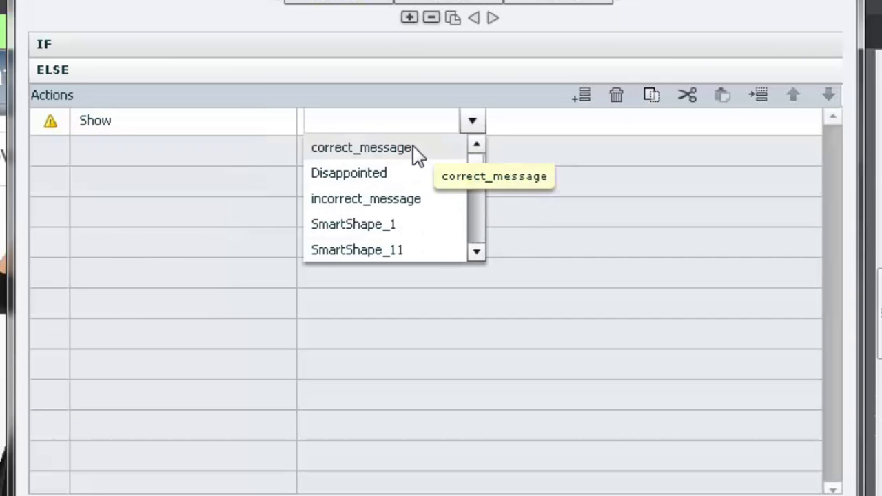
left_click(405, 181)
Step: Add a Show command for incorrect_message as the second ELSE action
left_click(109, 157)
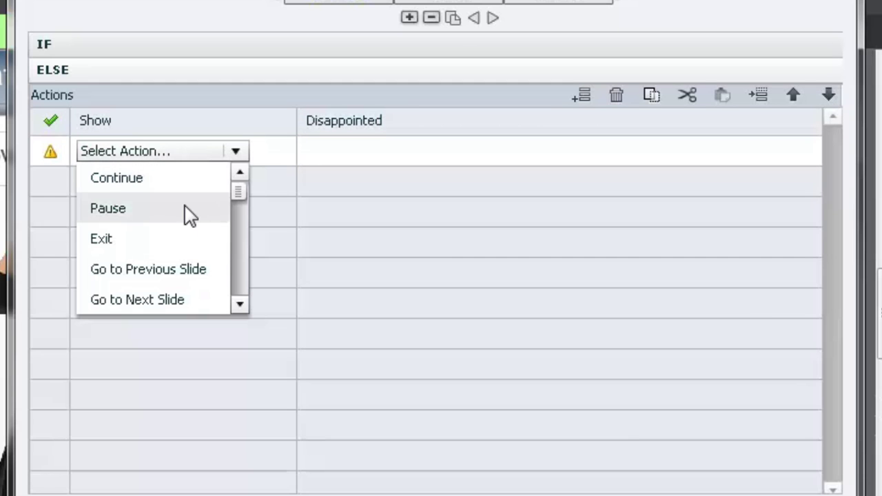
left_click(241, 306)
left_click(241, 306)
left_click(242, 306)
left_click(241, 306)
left_click(116, 248)
left_click(455, 151)
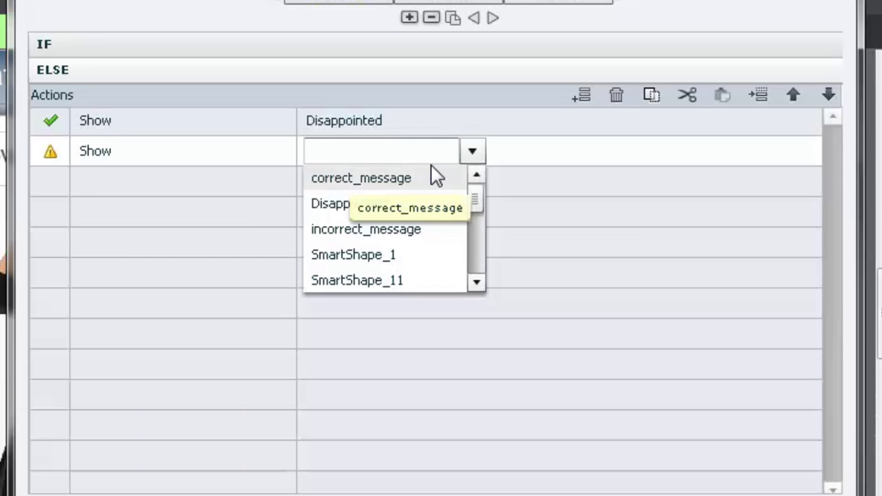
left_click(381, 232)
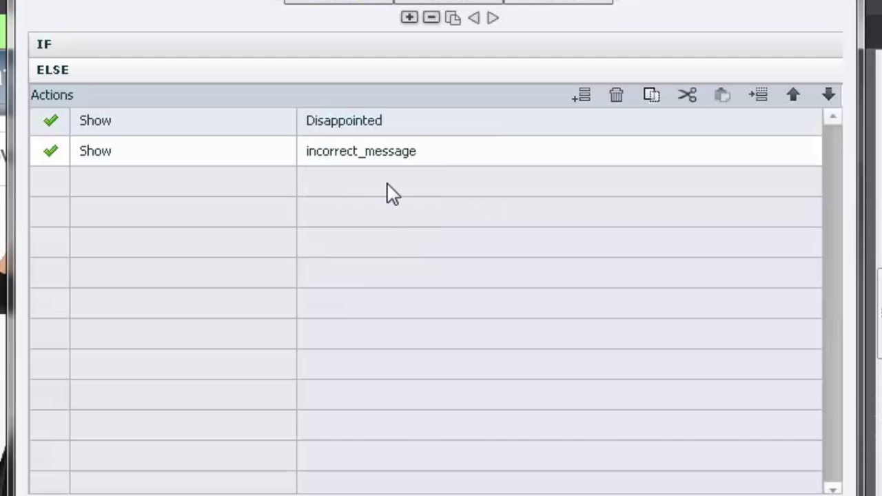
Step: Add a Hide command for correct_message as the third ELSE action
left_click(118, 195)
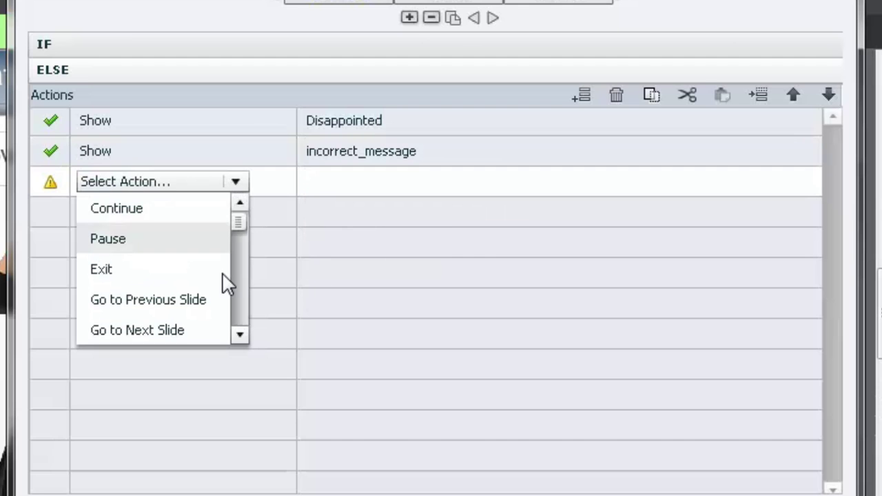
left_click(239, 338)
left_click(240, 338)
left_click(240, 338)
left_click(240, 338)
left_click(240, 338)
left_click(240, 337)
left_click(240, 338)
left_click(240, 337)
left_click(151, 305)
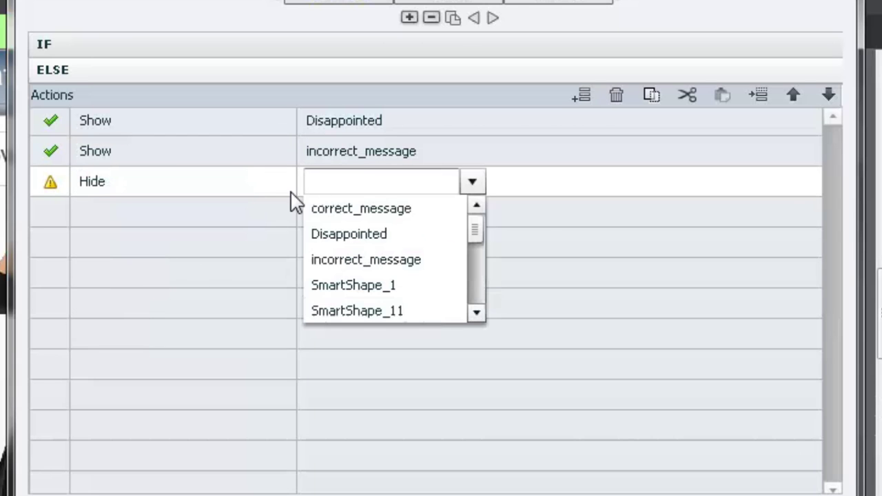
left_click(409, 210)
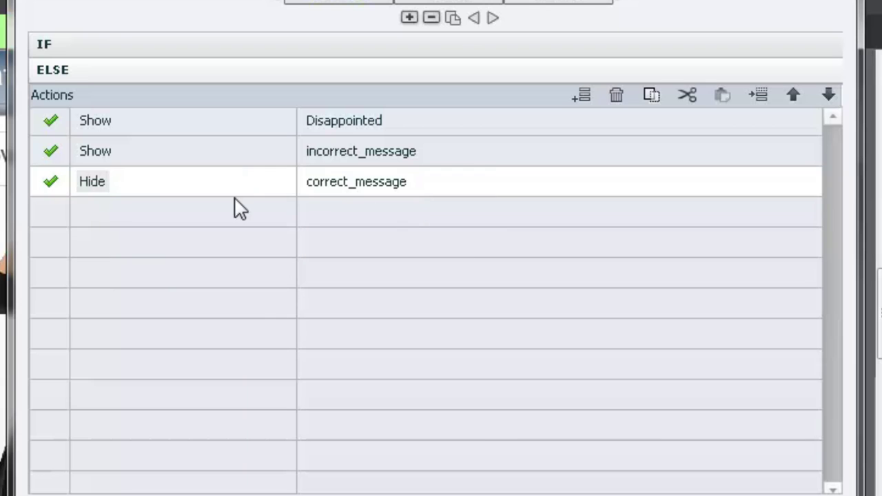
Step: Add a Hide command for the success image as the fourth ELSE action
left_click(108, 215)
left_click(240, 366)
left_click(240, 365)
left_click(240, 365)
left_click(240, 365)
left_click(240, 365)
left_click(240, 365)
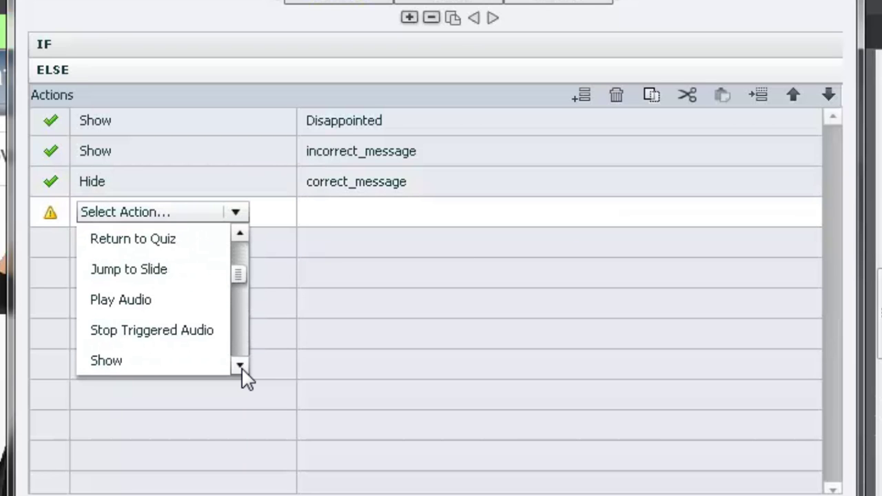
left_click(240, 365)
left_click(118, 359)
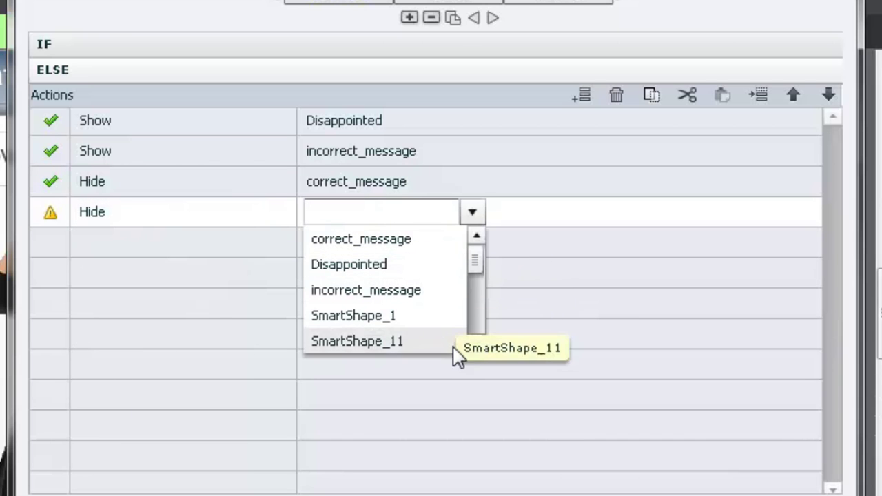
left_click(476, 344)
left_click(476, 344)
left_click(476, 344)
left_click(476, 344)
left_click(476, 344)
left_click(476, 344)
left_click(476, 344)
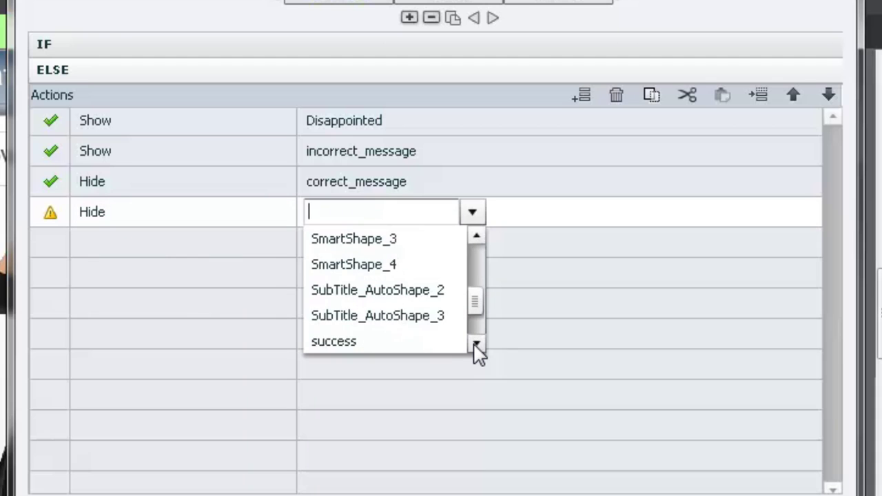
left_click(476, 343)
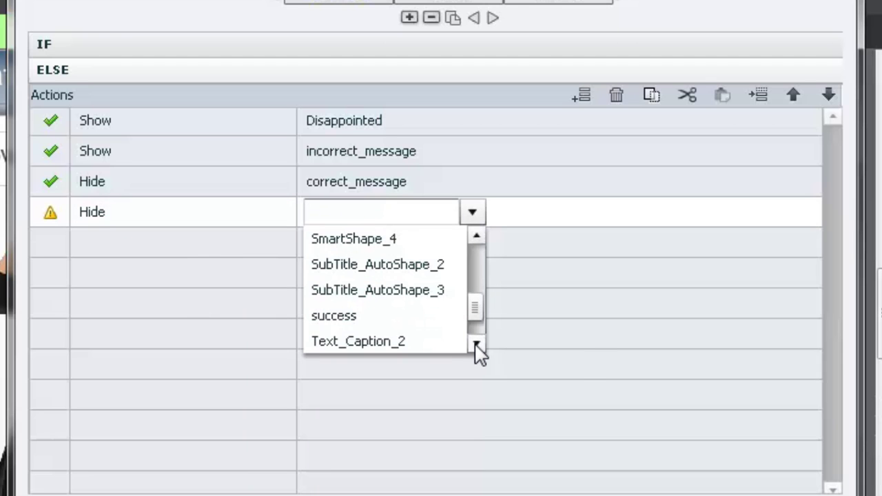
left_click(353, 315)
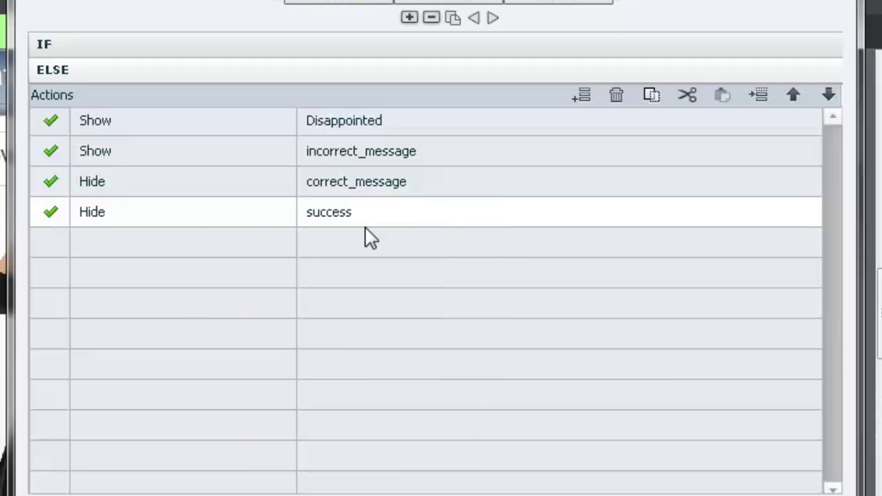
Step: Review the Show and Hide commands of the IF section against those of the ELSE section
left_click(116, 50)
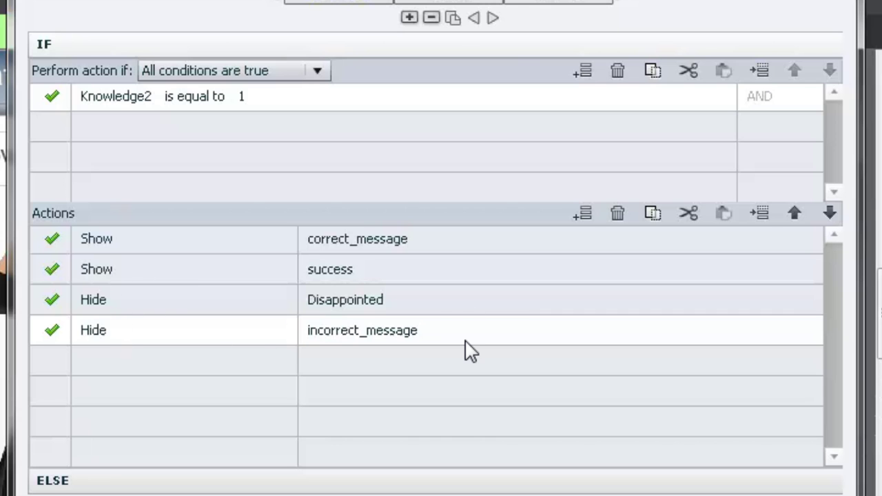
left_click(115, 480)
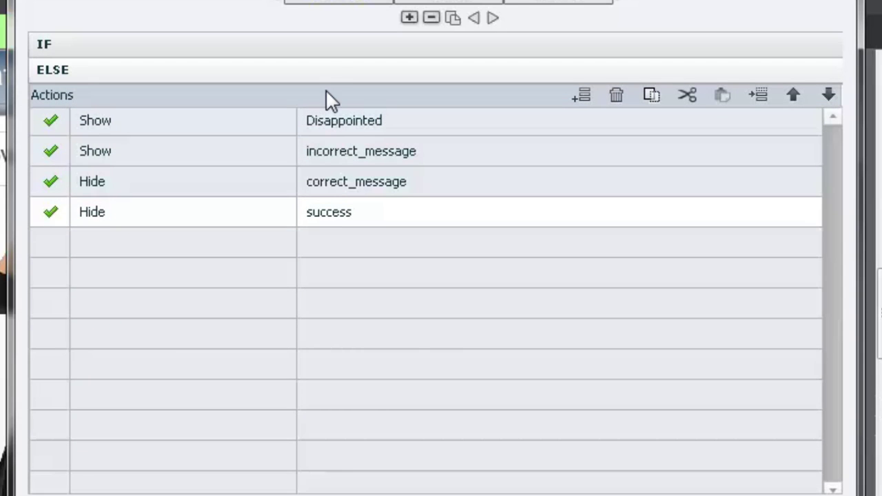
left_click(331, 50)
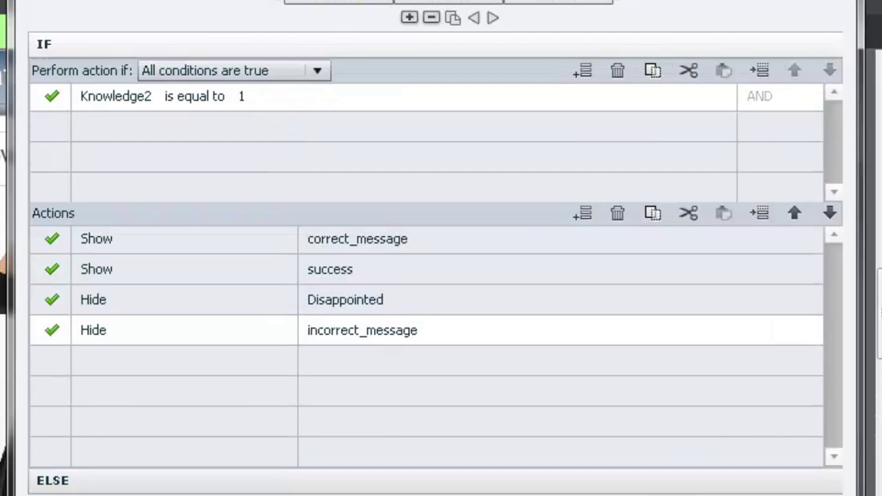
left_click(283, 481)
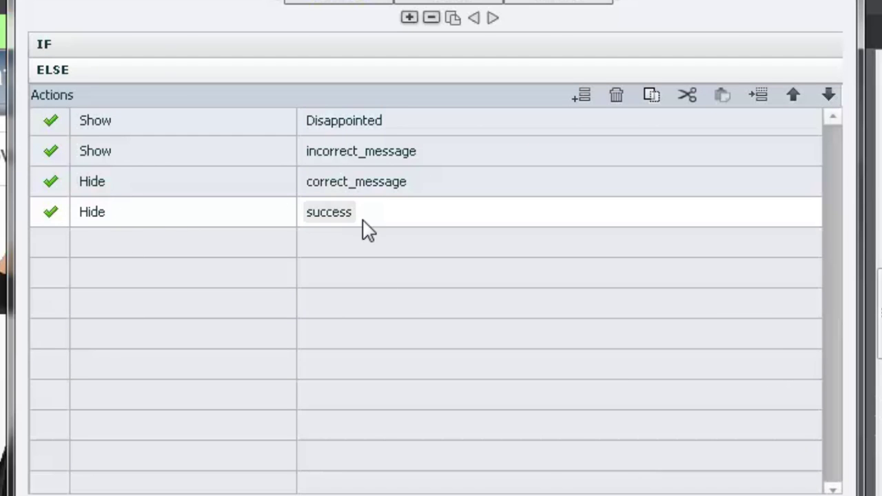
left_click(364, 48)
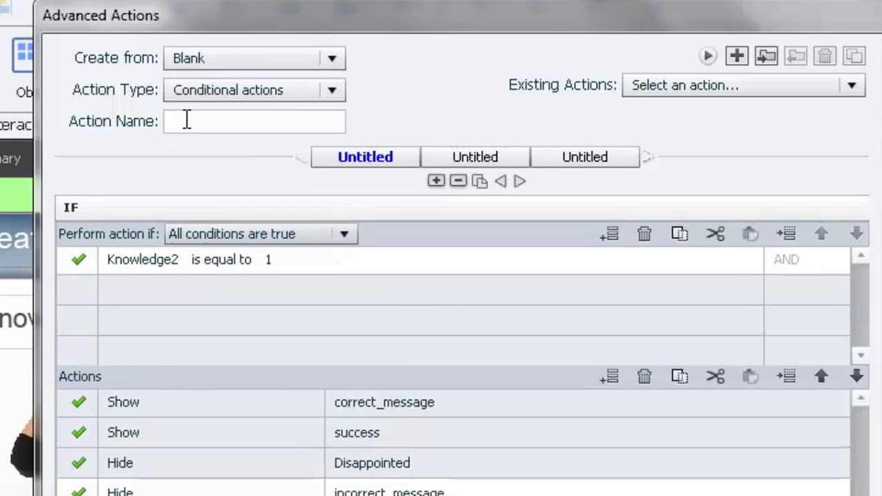
Step: Name the conditional action KnowledgeCheck2, save it as an action and close Advanced Actions
left_click(186, 121)
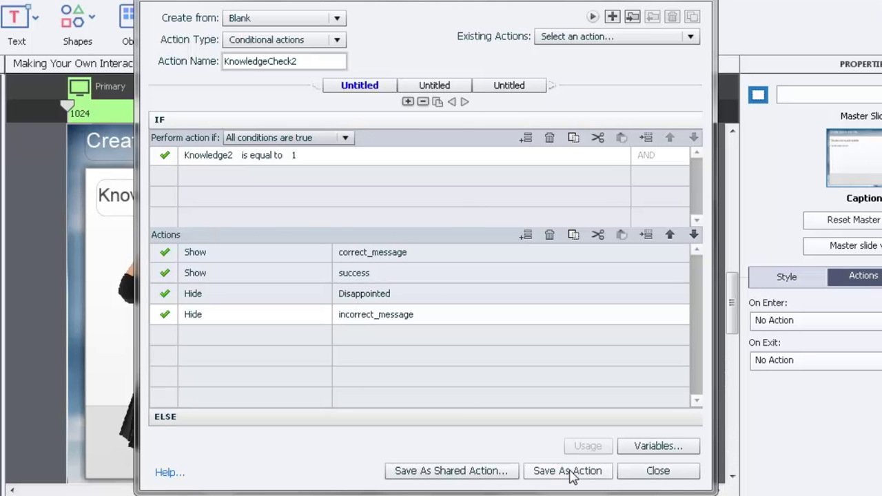
left_click(568, 471)
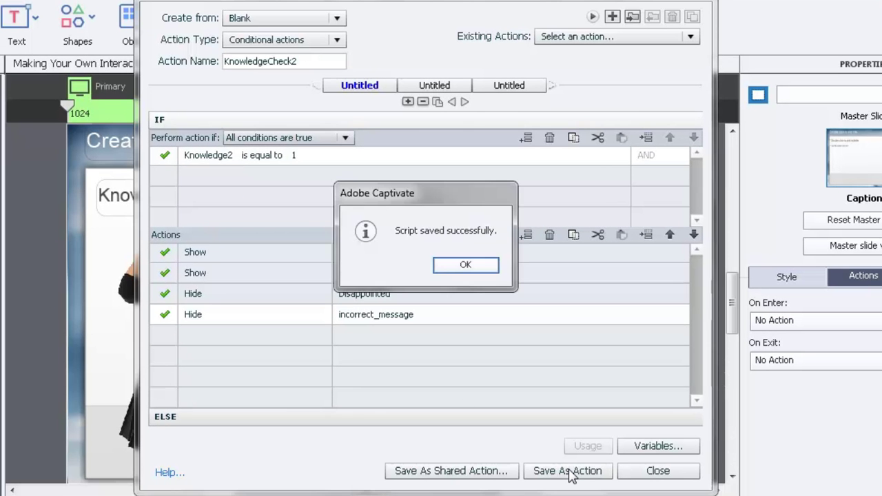
left_click(479, 268)
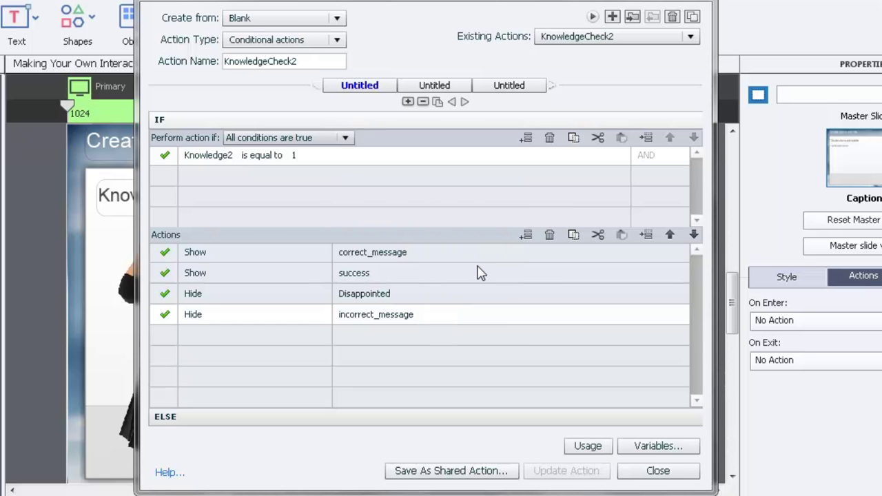
left_click(665, 472)
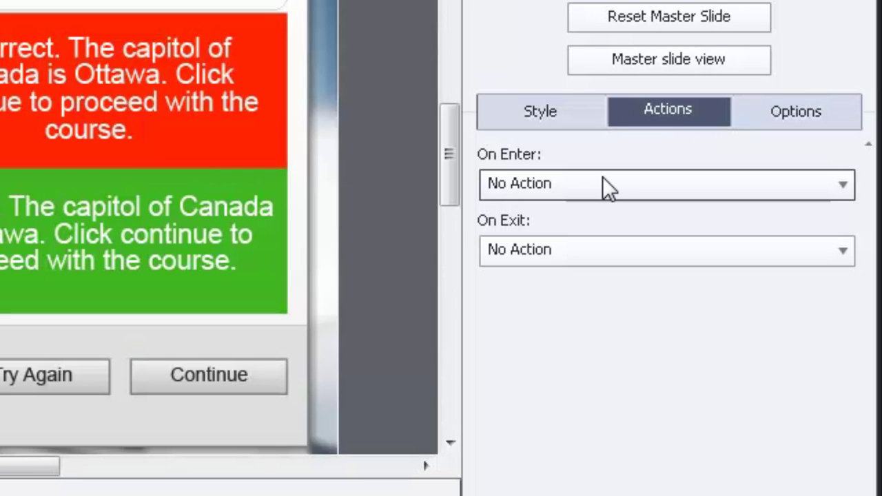
Step: Set the results slide's On Enter action to Execute Advanced Actions
left_click(603, 177)
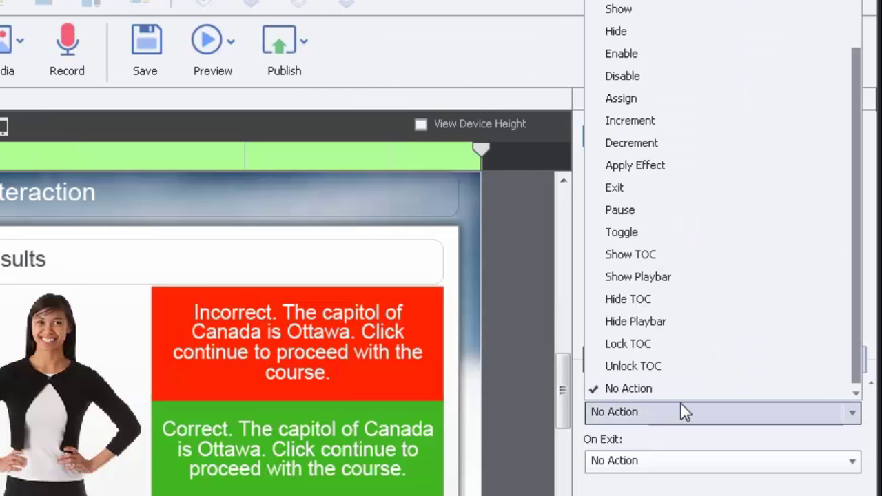
scroll(681, 290, "up", 2)
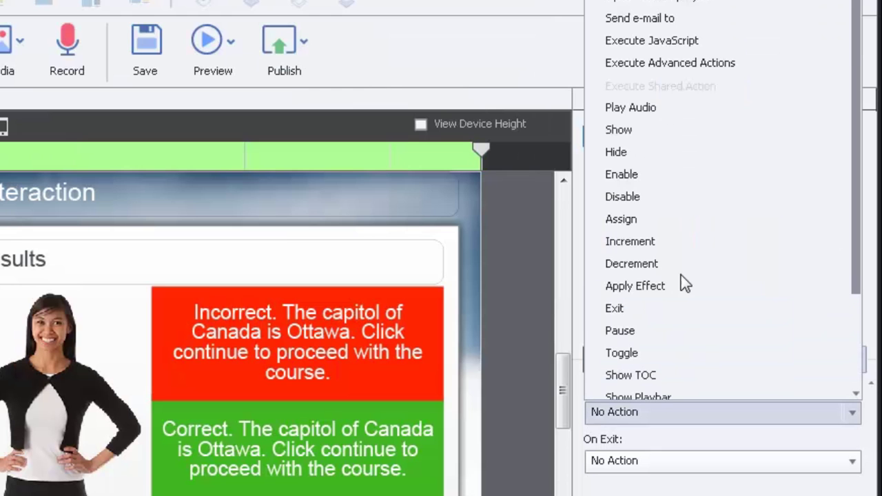
left_click(690, 65)
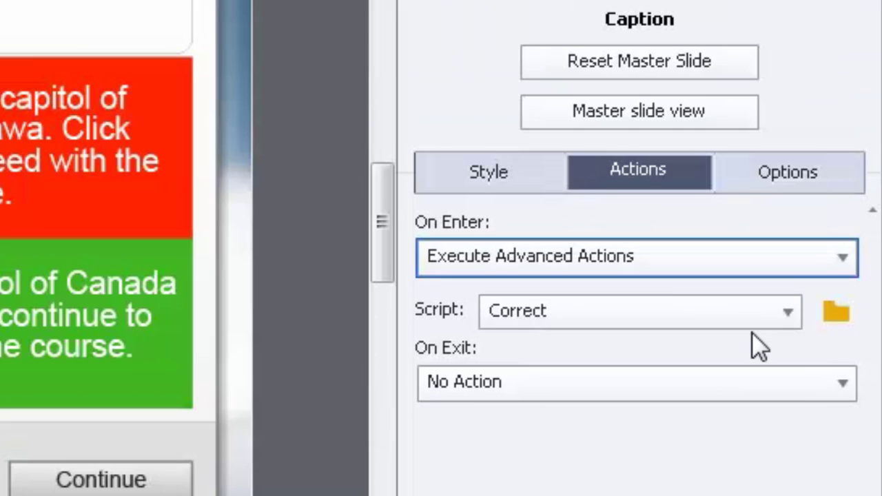
Step: Choose KnowledgeCheck2 as the script that runs when the results slide is entered
left_click(750, 319)
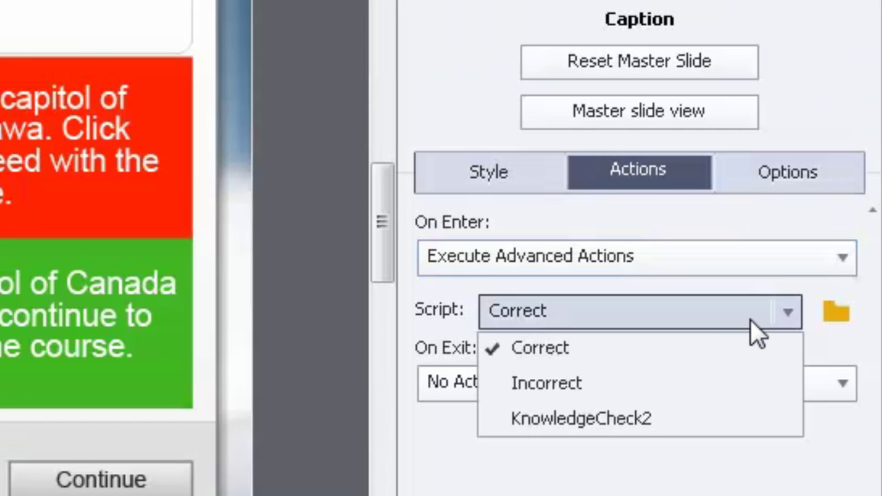
left_click(644, 421)
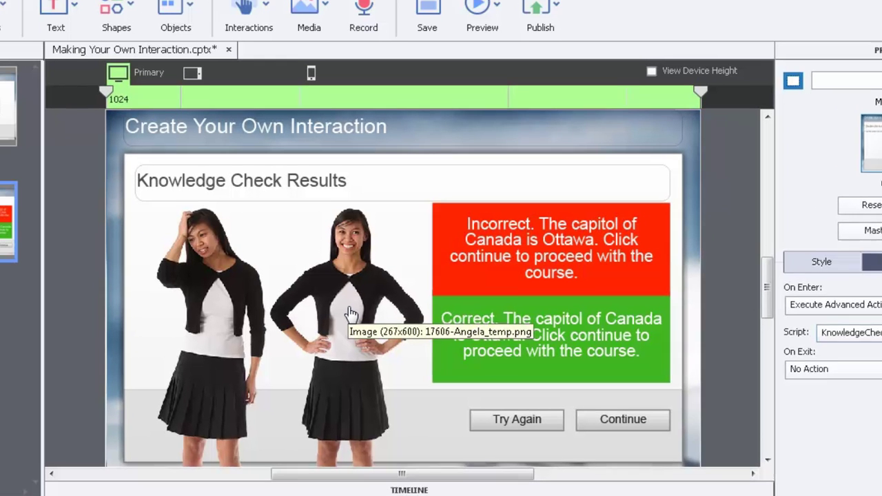
left_click(207, 264)
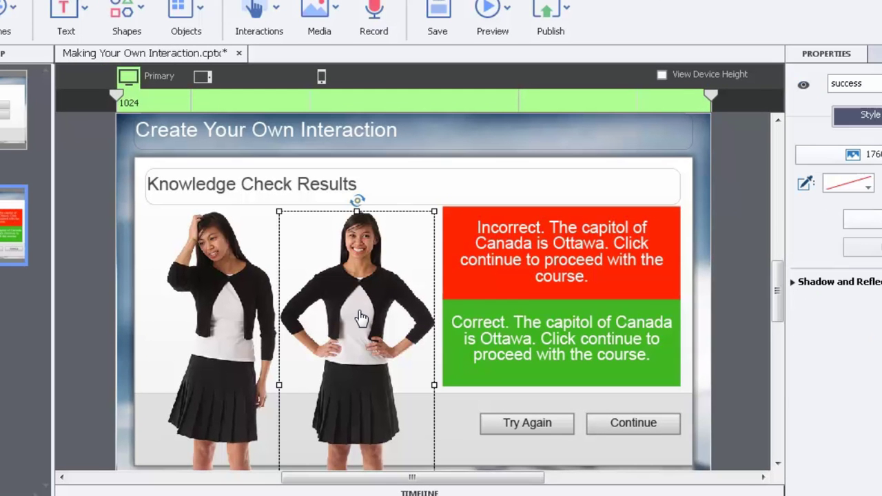
left_click(235, 297, "shift")
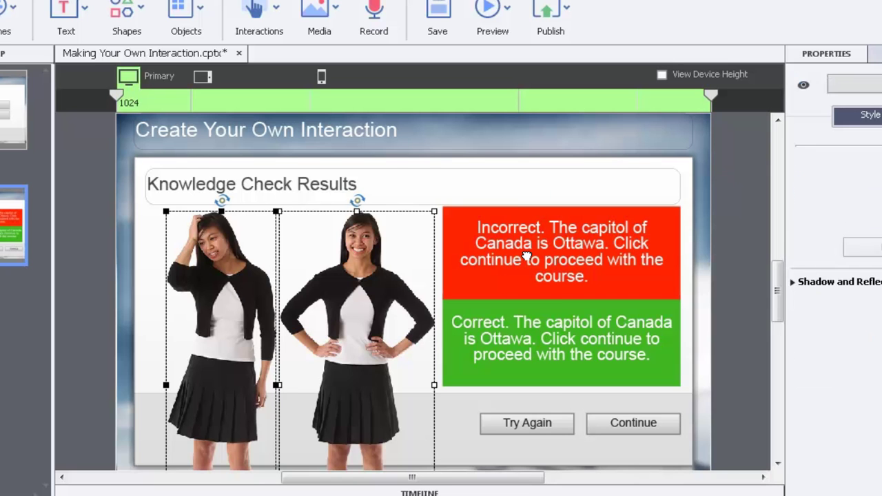
left_click(529, 264, "shift")
left_click(527, 331, "shift")
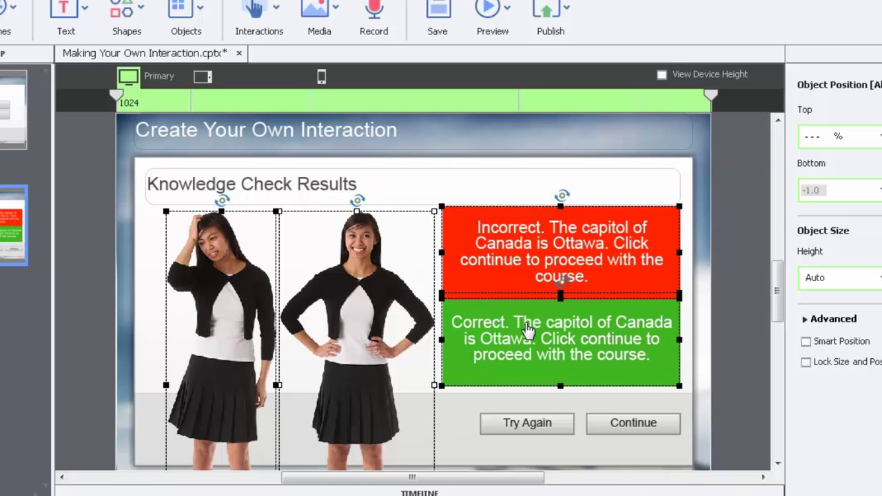
left_click(705, 352)
Step: Turn off output visibility for the incorrect message, the correct message, the success image and the Disappointed image
left_click(569, 265)
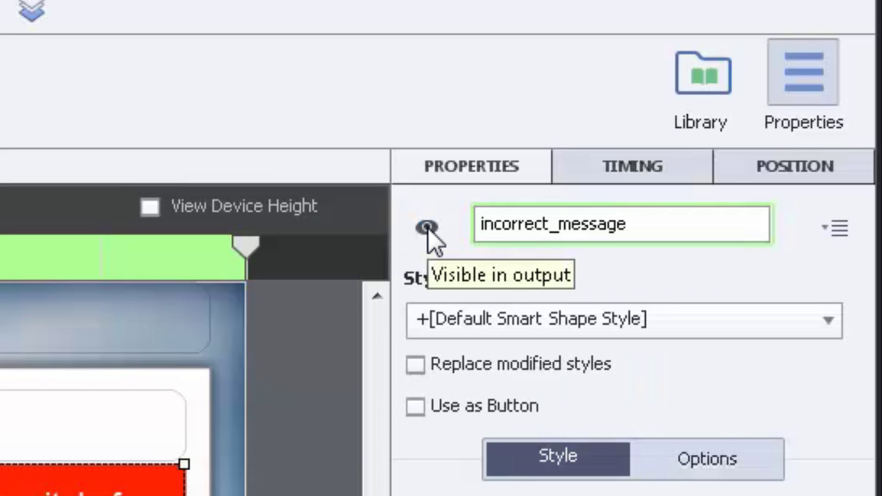
left_click(426, 227)
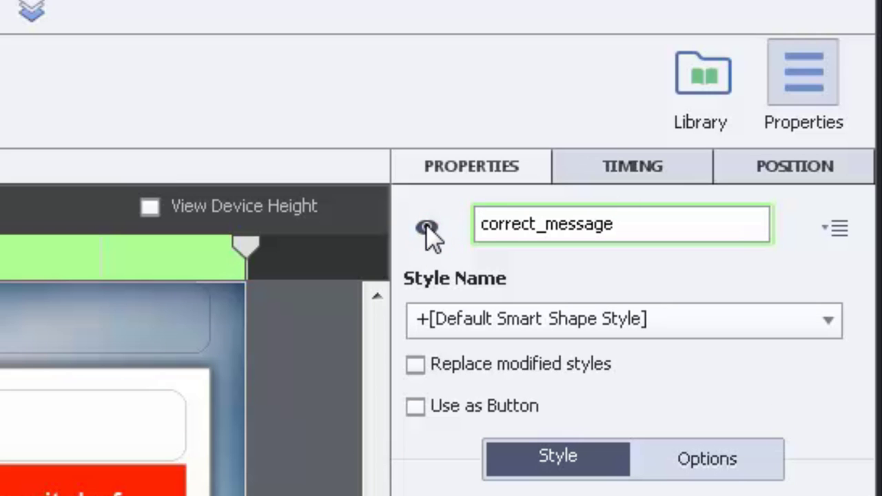
left_click(426, 227)
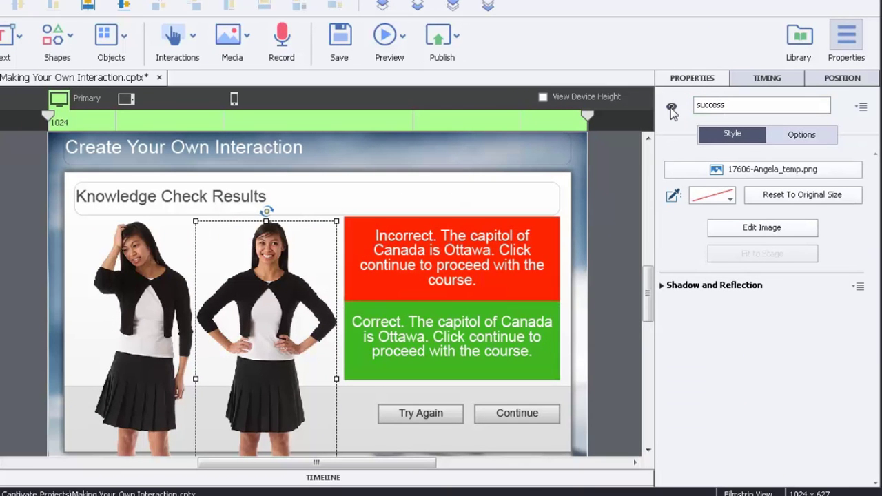
left_click(153, 300)
left_click(671, 109)
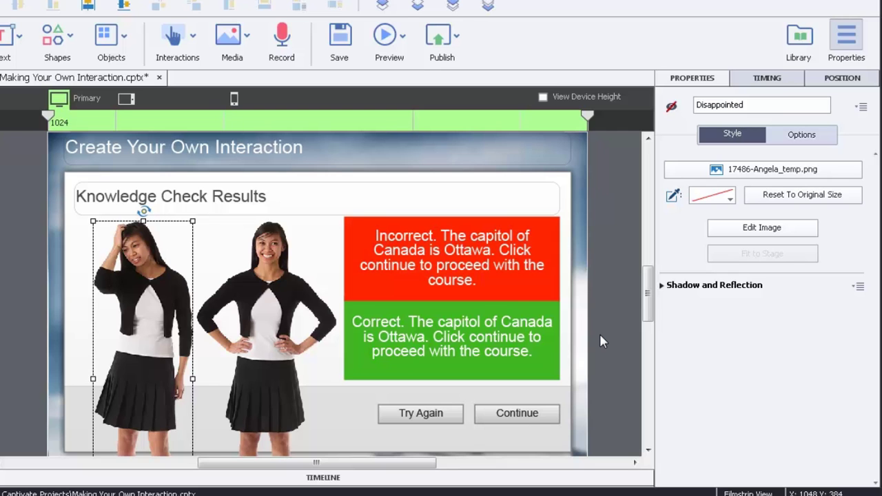
Step: Centre the Disappointed image horizontally on the success image and move both together to the slide's left side
left_click(258, 310)
left_click(166, 318, "shift")
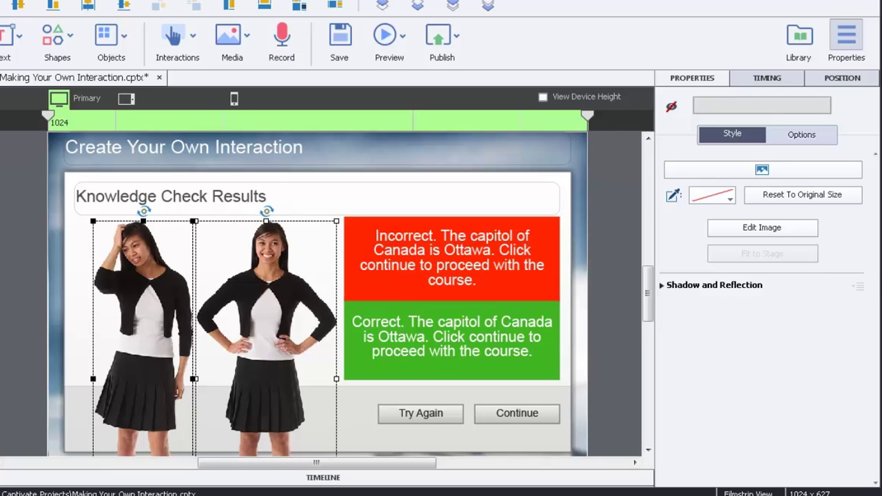
key("shift+alt+c")
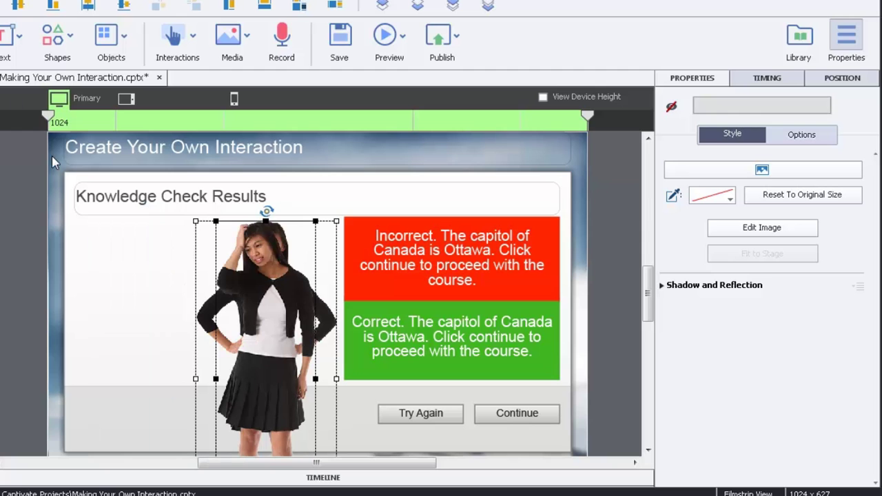
left_click_drag(228, 294, 136, 299)
left_click(586, 273)
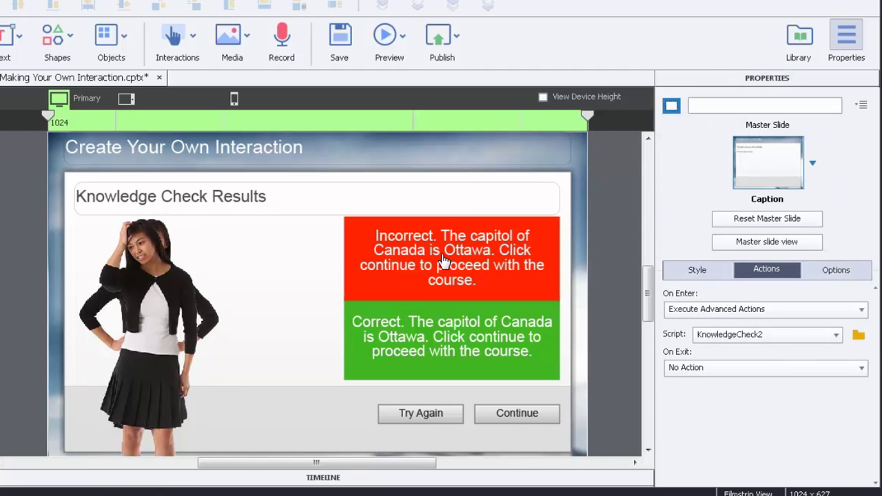
Step: Widen the red incorrect message toward the character images and slightly reduce its height
left_click(365, 266)
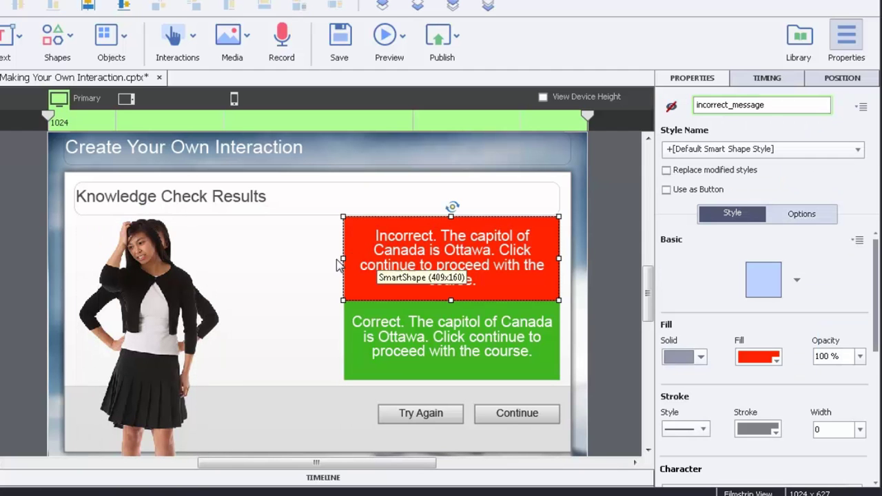
left_click_drag(343, 259, 225, 258)
left_click_drag(391, 194, 383, 249)
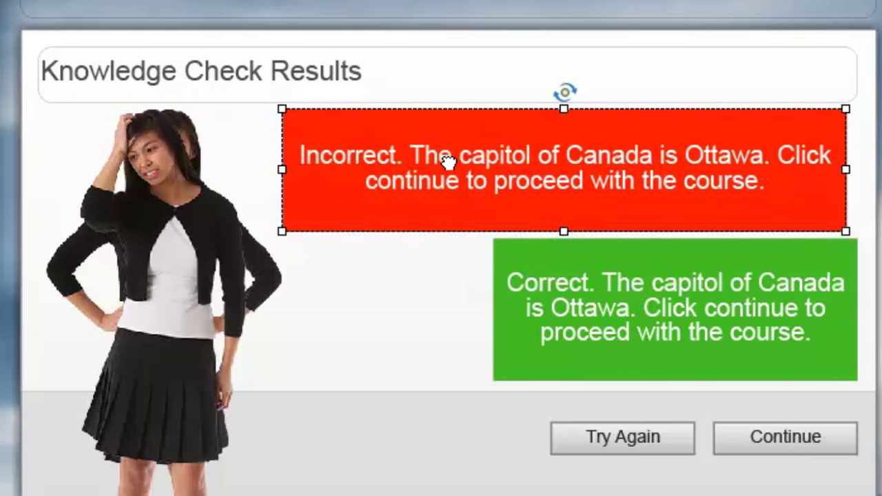
Step: Reword the incorrect message to "Incorrect. Please try again or click continue to proceed with the course."
left_click_drag(411, 154, 764, 155)
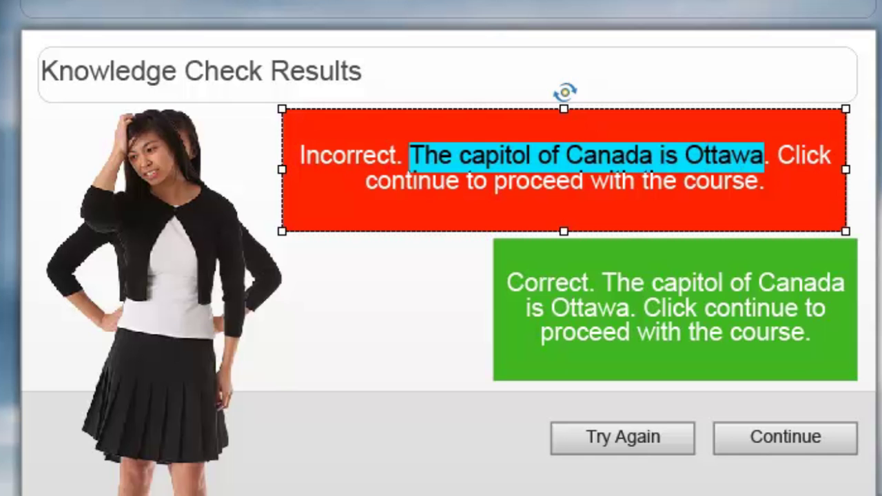
type("Please")
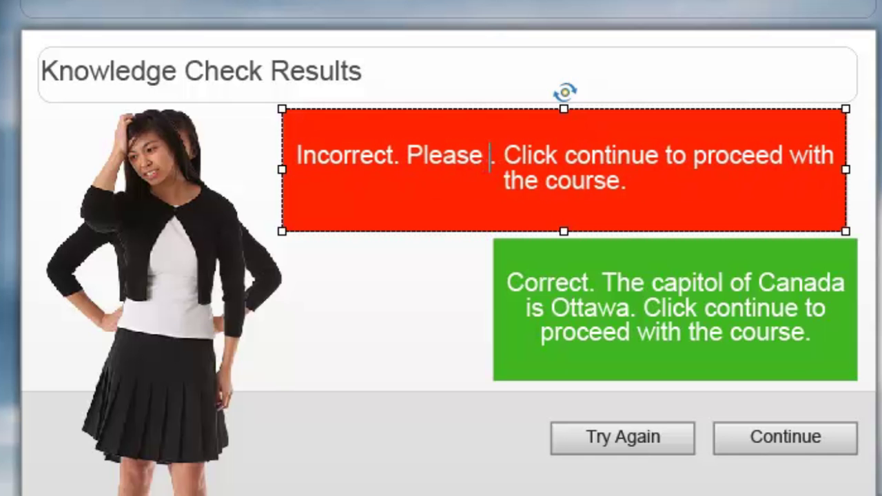
type(" try again")
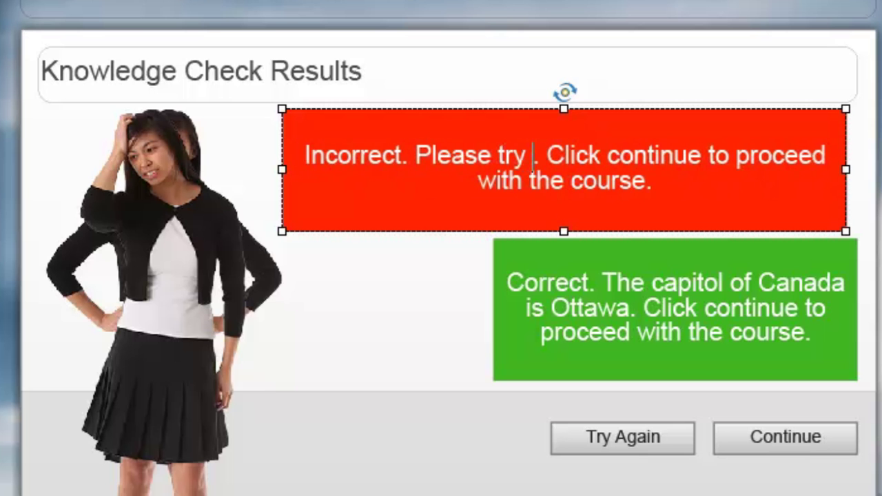
type(" or c")
key("Delete")
key("Delete")
key("Delete")
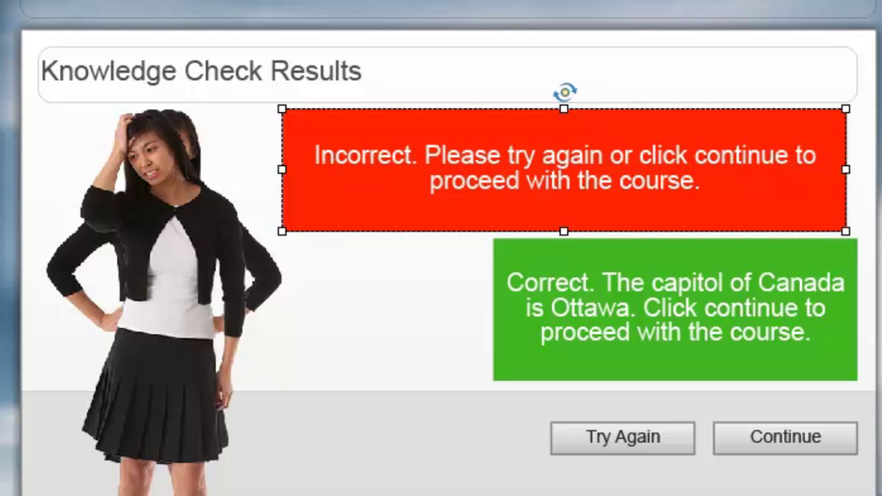
Step: Resize the green correct message to match the incorrect message and move it directly beneath that message
left_click(663, 308, "shift")
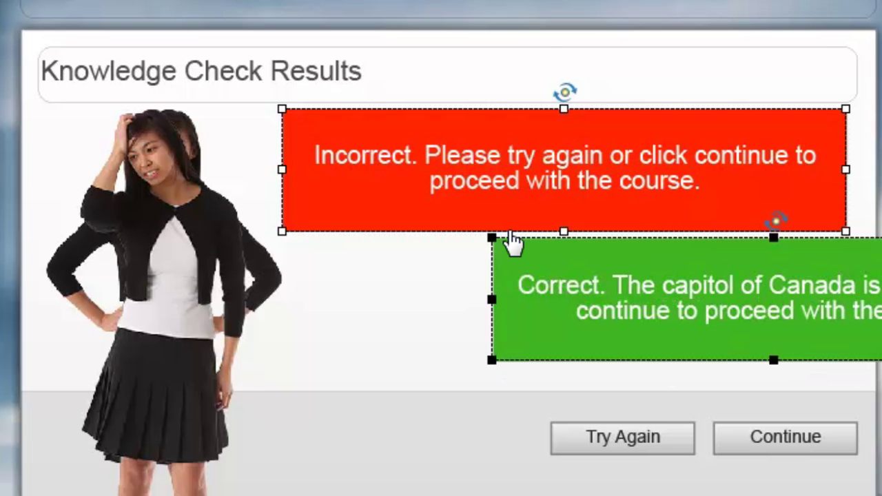
key("Escape")
left_click_drag(613, 305, 429, 311)
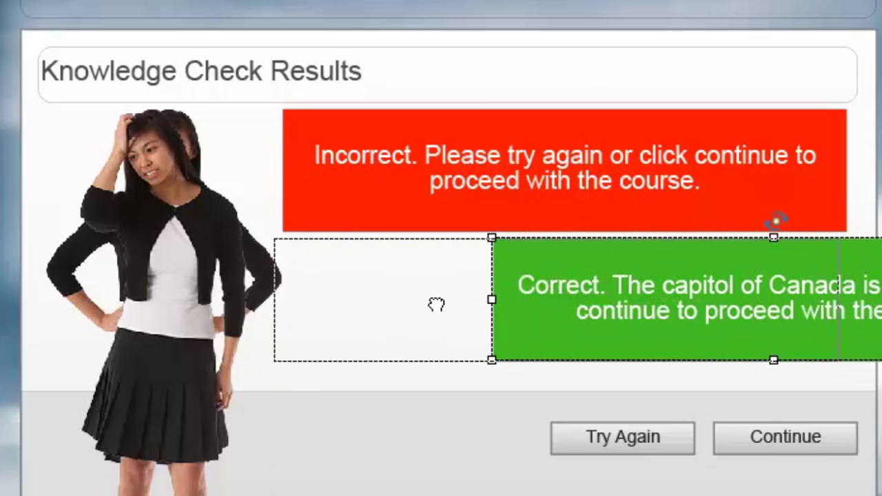
left_click_drag(439, 304, 441, 321)
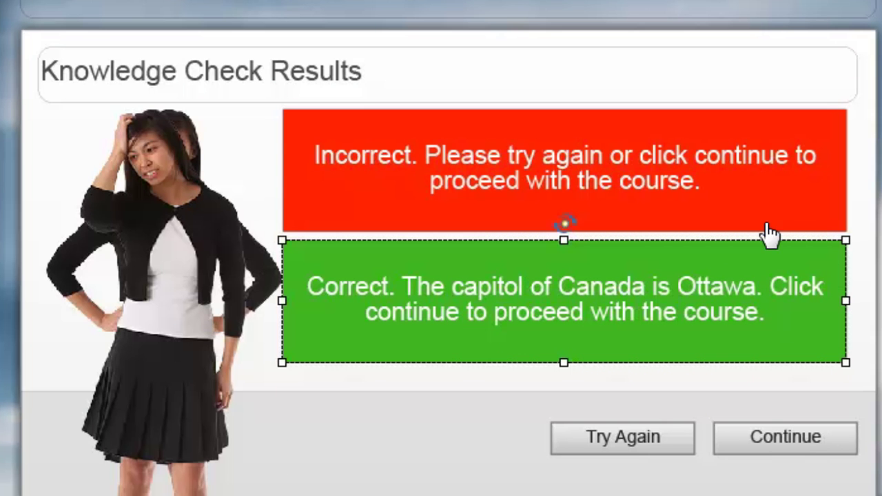
Step: Align the correct message to the left and top edges of the incorrect message so that they overlap exactly
left_click_drag(607, 315, 609, 269)
left_click(610, 171)
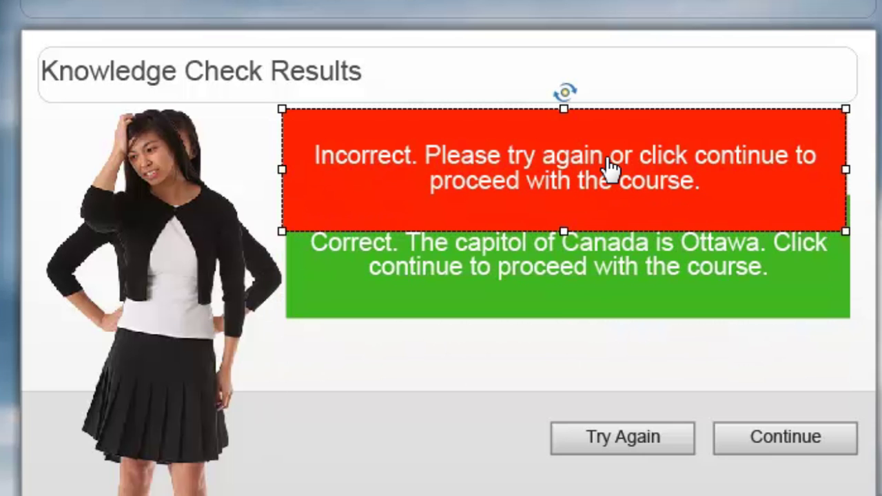
left_click(596, 261, "shift")
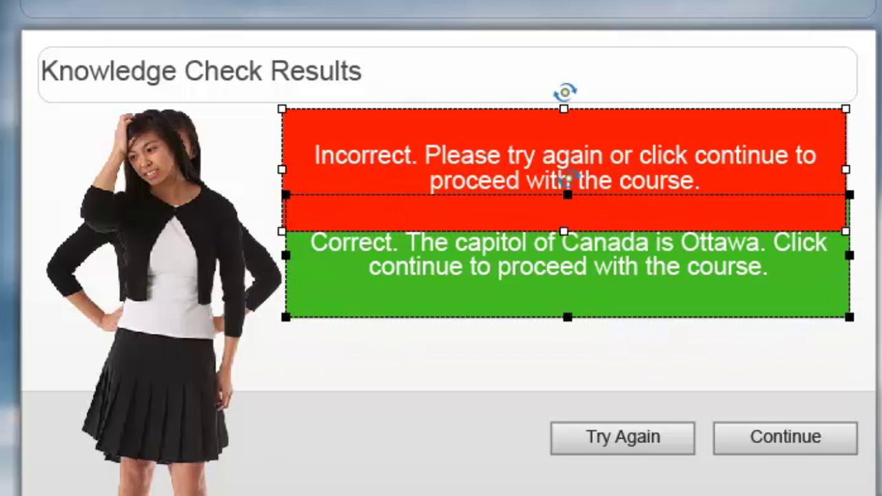
key("shift+alt+Left")
key("shift+alt+Up")
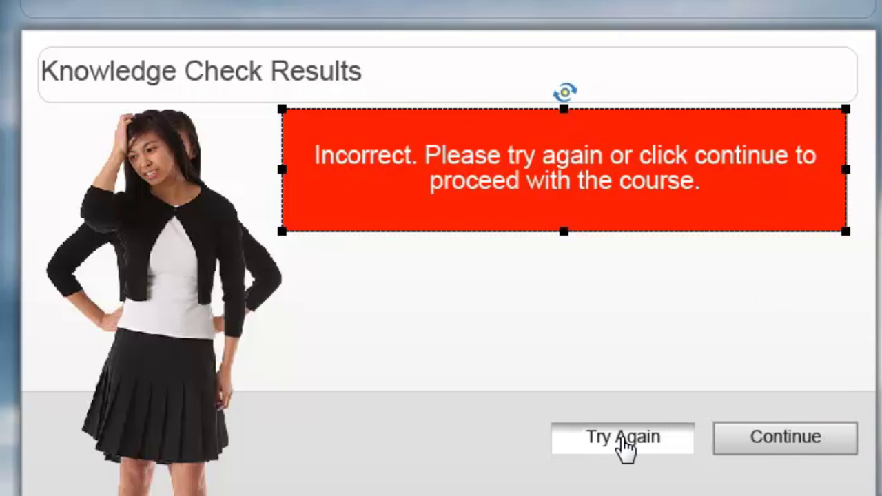
Step: Move the Try Again and Continue buttons side by side directly below the overlapping messages
left_click_drag(625, 446, 451, 256)
left_click_drag(758, 439, 592, 277)
left_click(552, 352)
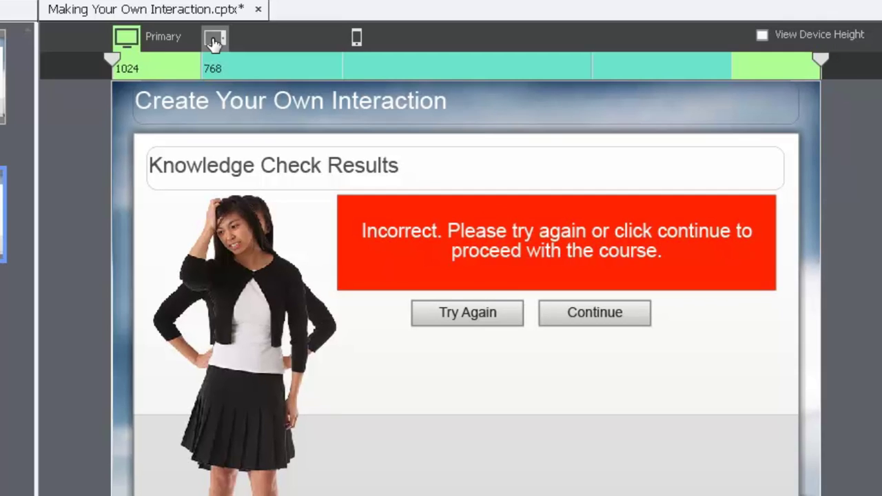
Step: Check the slide's Tablet layout and, in the Mobile layout, move the Try Again button slightly away from Continue
left_click(213, 39)
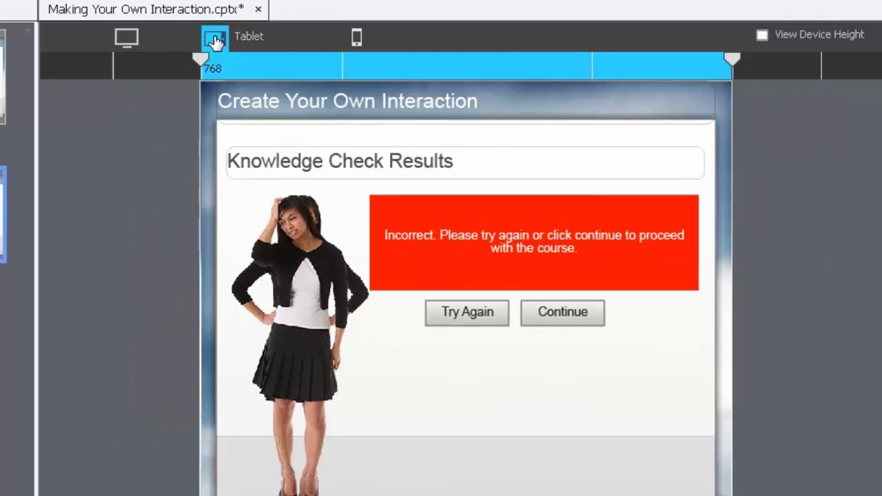
left_click(356, 37)
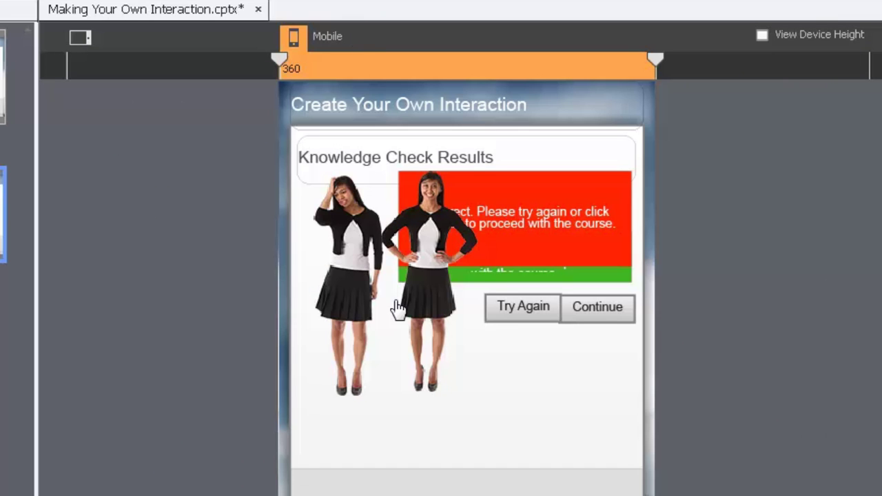
left_click(525, 316)
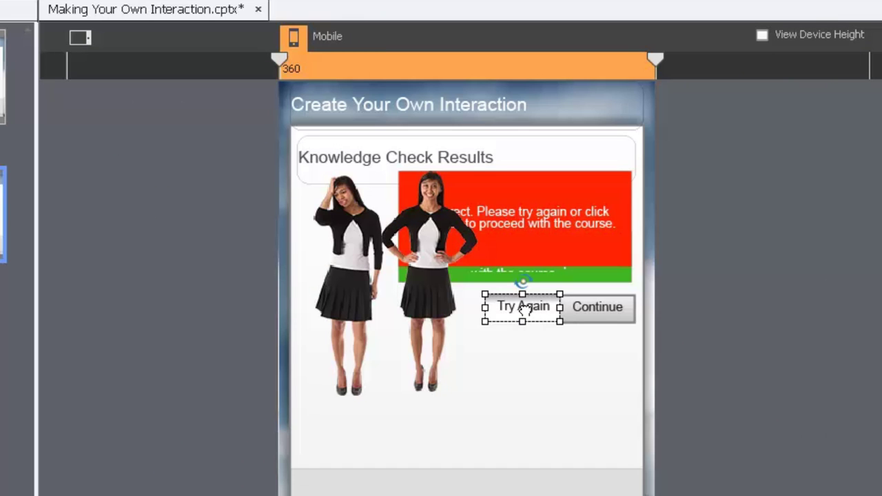
left_click_drag(525, 316, 516, 316)
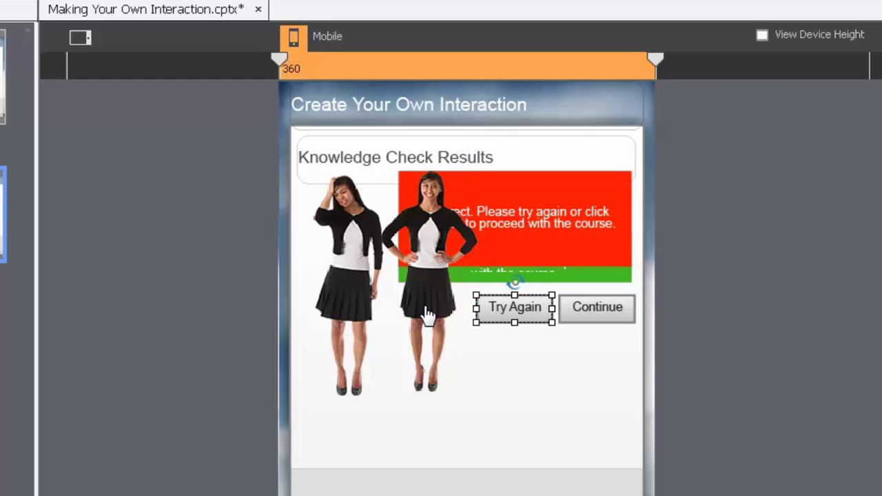
Step: In the Mobile layout, centre the success image horizontally on the Disappointed image
left_click(348, 297)
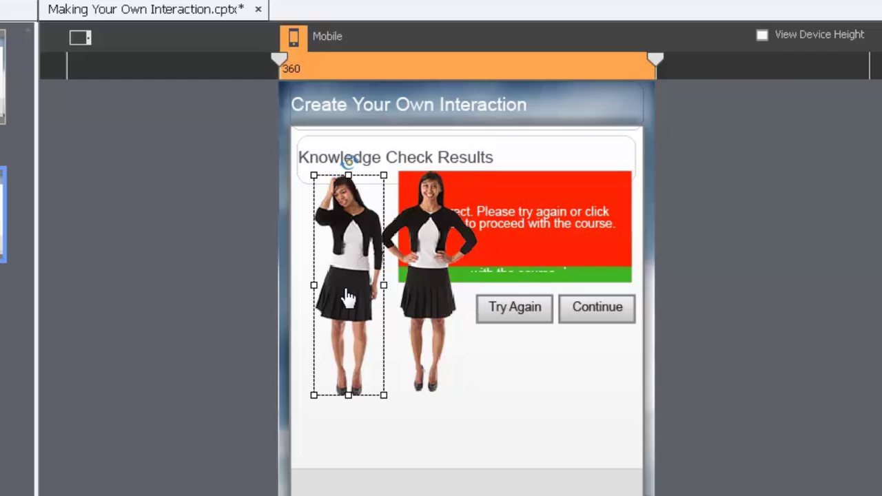
left_click(428, 309, "shift")
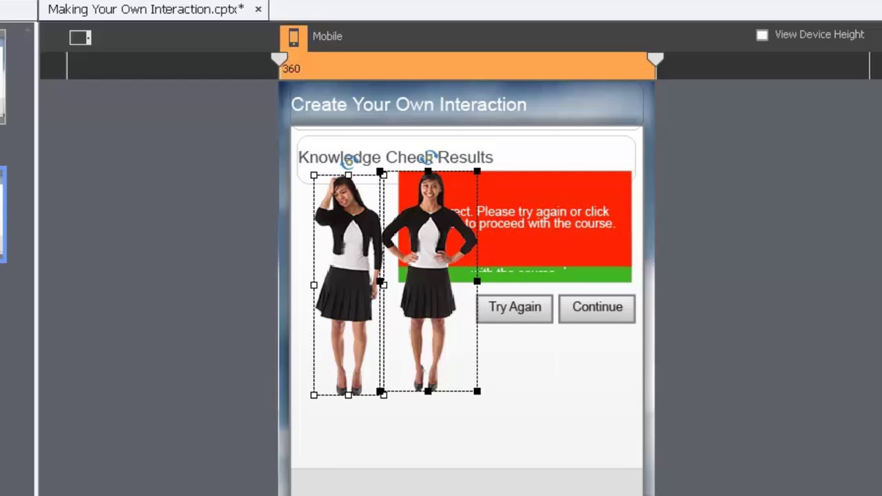
key("shift+alt+c")
left_click(647, 247)
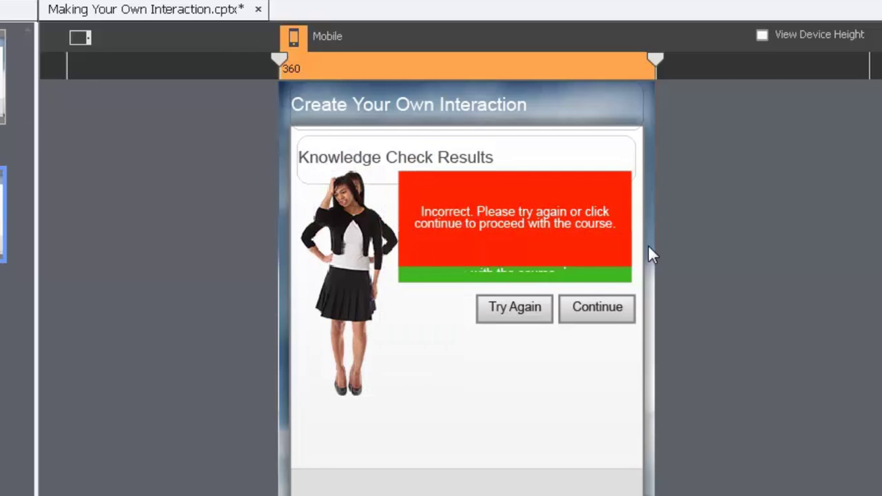
Step: In the Mobile layout, move the incorrect message aside and increase the correct message's height until all its text fits
left_click(516, 233)
left_click_drag(519, 231, 678, 246)
left_click(502, 260)
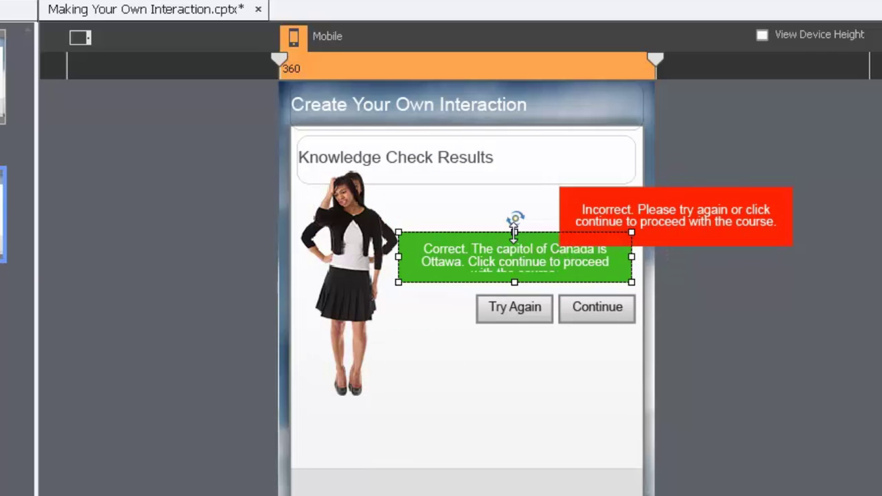
left_click_drag(514, 231, 515, 215)
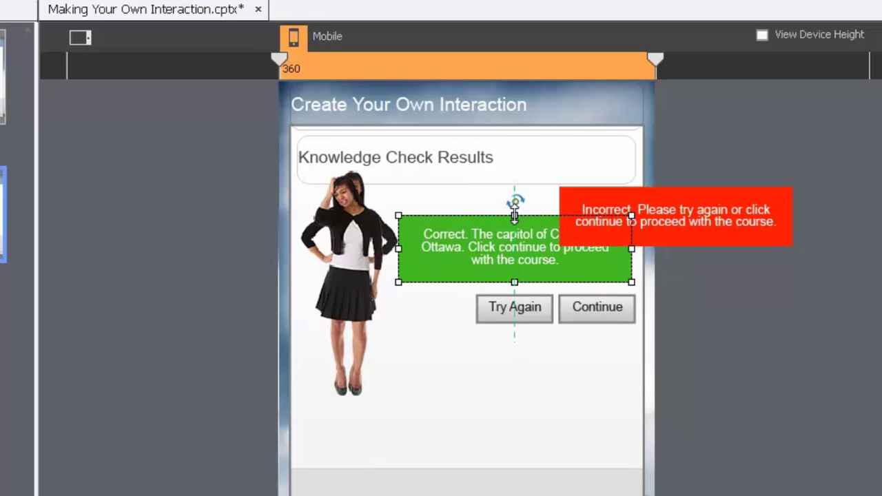
Step: Match the incorrect message's size to the correct message and overlap both just below the Knowledge Check Results title
left_click(680, 227)
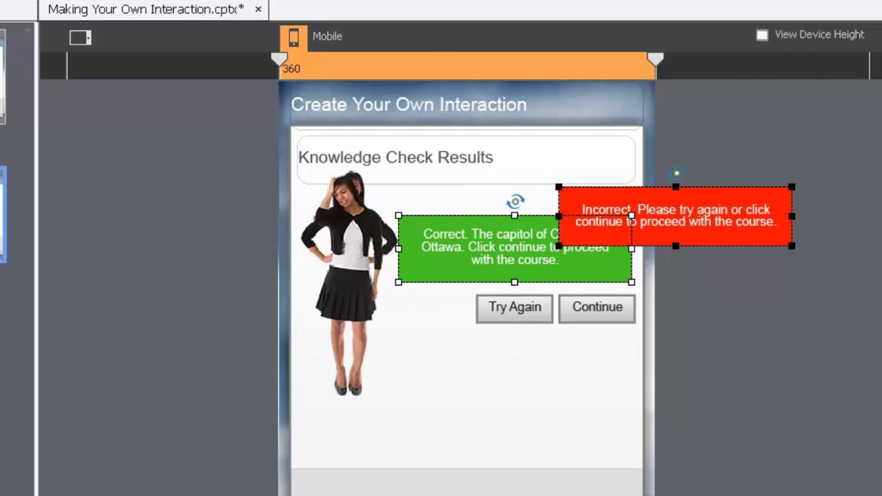
left_click(747, 359)
left_click_drag(494, 250, 493, 210)
left_click(682, 222)
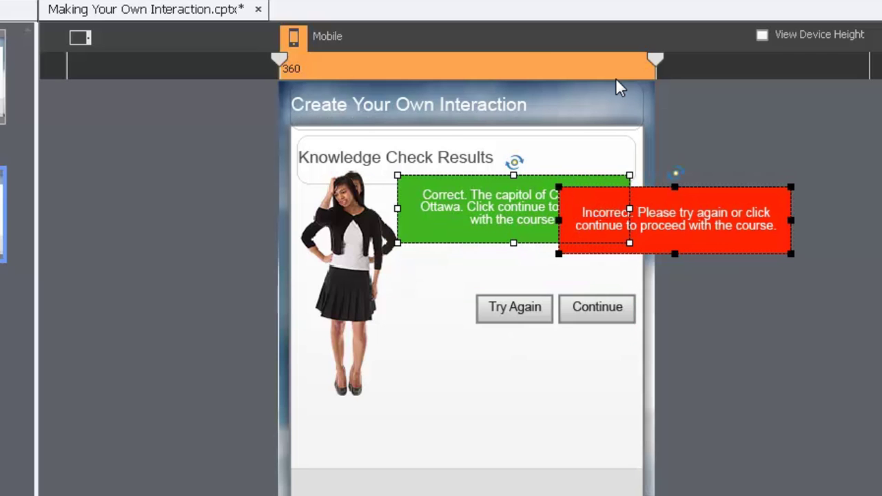
Step: In the Mobile layout, move the Try Again and Continue buttons up together, just under the overlapping messages
left_click(774, 277)
left_click_drag(548, 353, 463, 268)
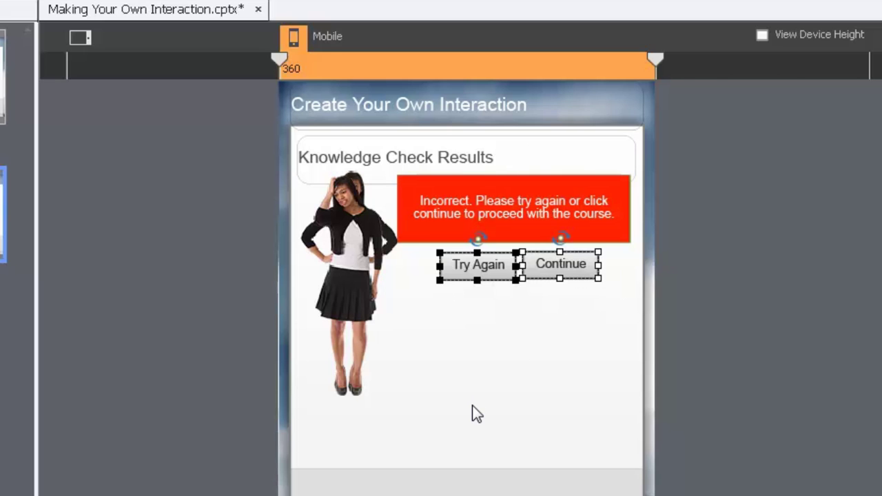
Step: Review the results slide in the Tablet and Primary layouts and the question slide in the Tablet and Mobile layouts
left_click(80, 39)
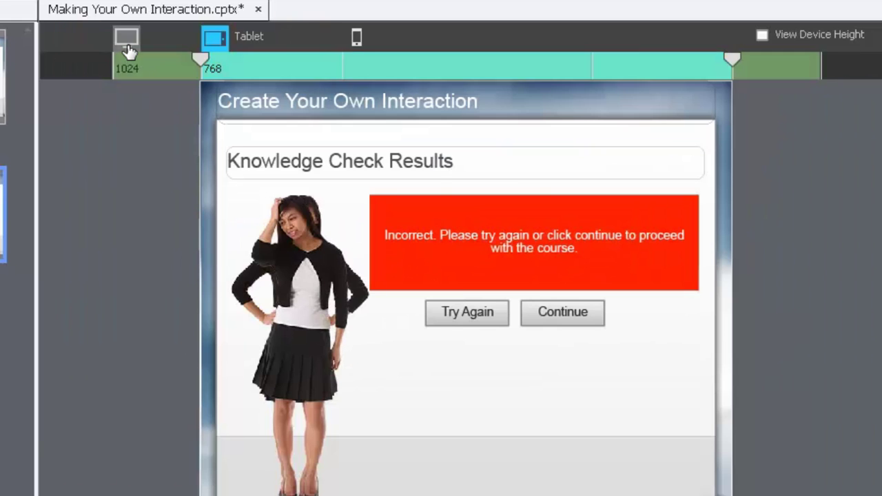
left_click(127, 46)
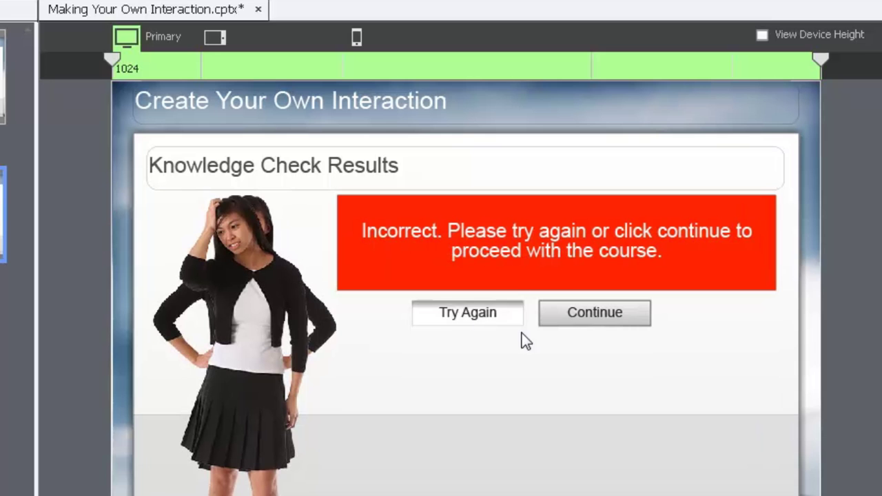
left_click(4, 77)
left_click(215, 39)
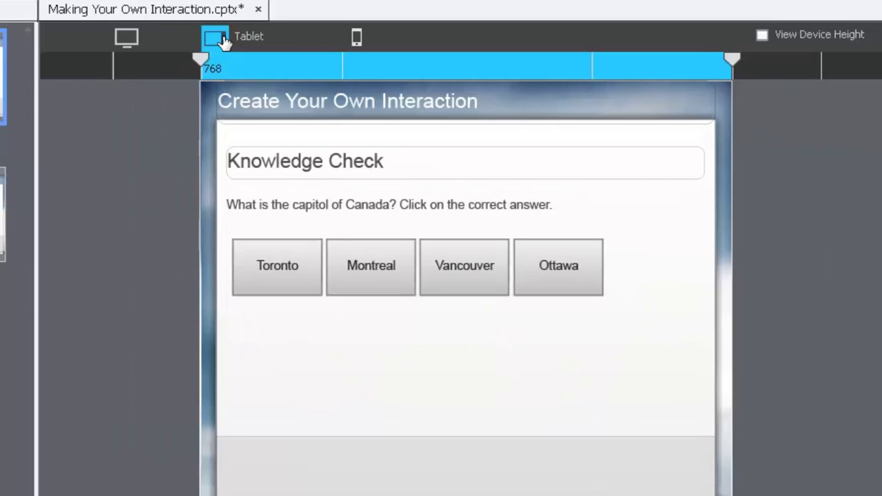
left_click(358, 40)
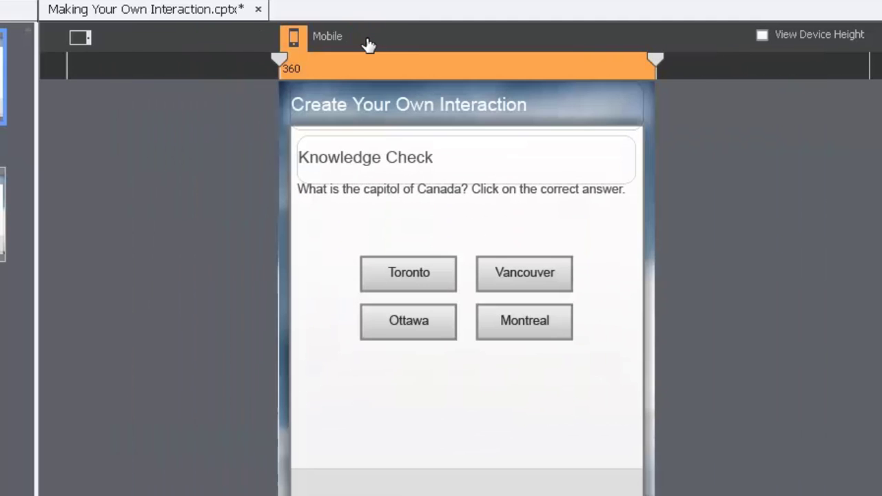
Step: Preview the whole project from the Tablet layout, answering Vancouver, trying again and answering Ottawa to test both feedback results
left_click(78, 37)
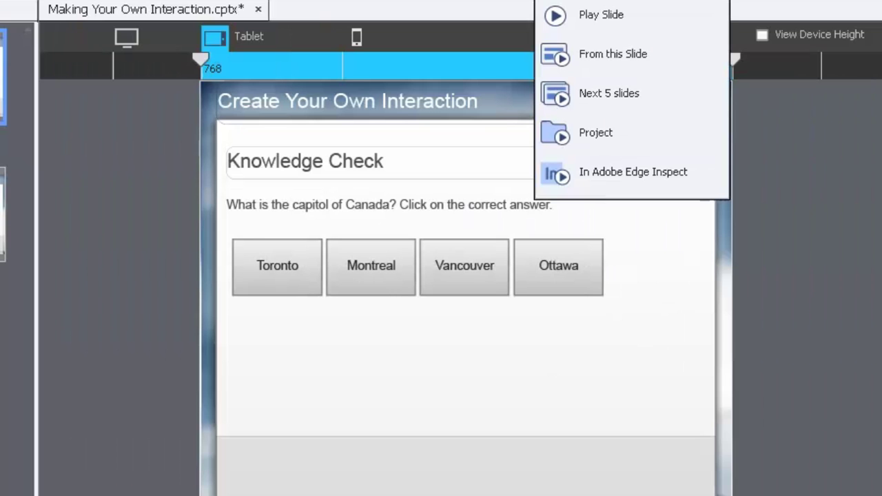
left_click(626, 134)
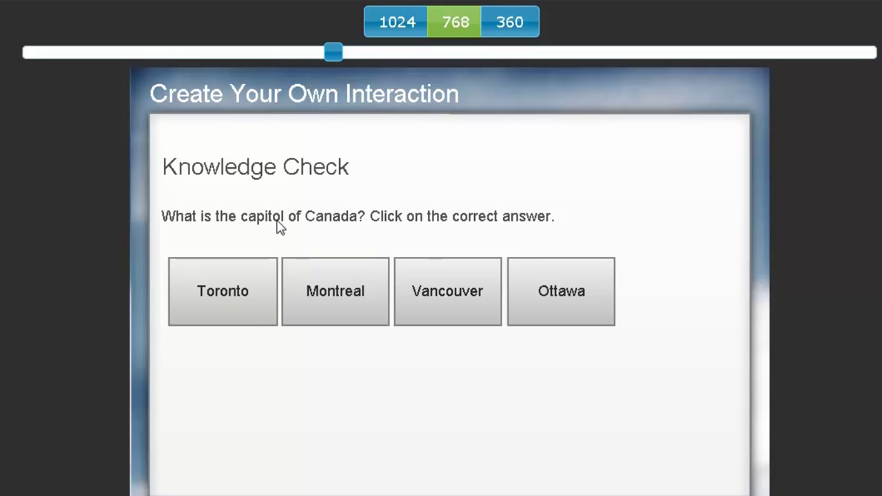
left_click(447, 303)
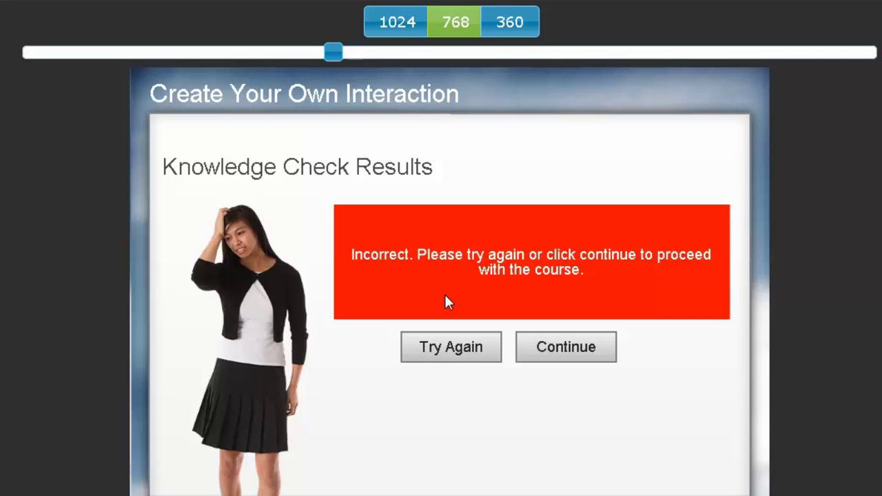
left_click(460, 356)
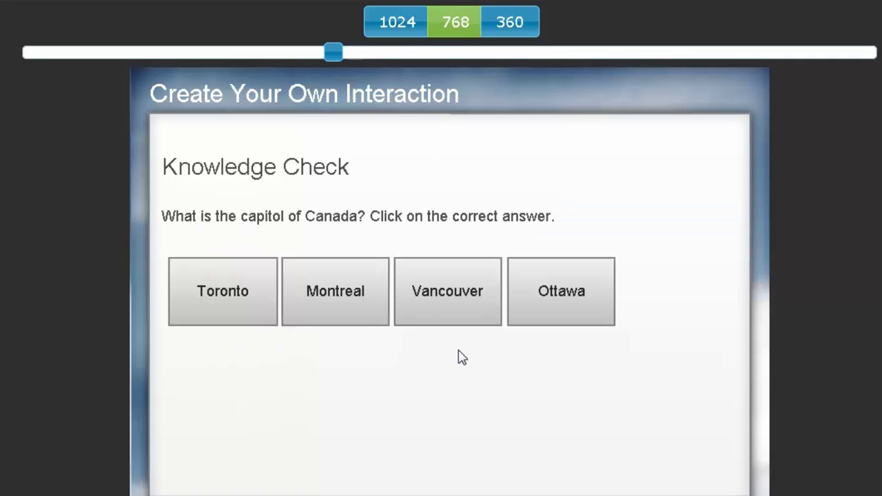
left_click(570, 297)
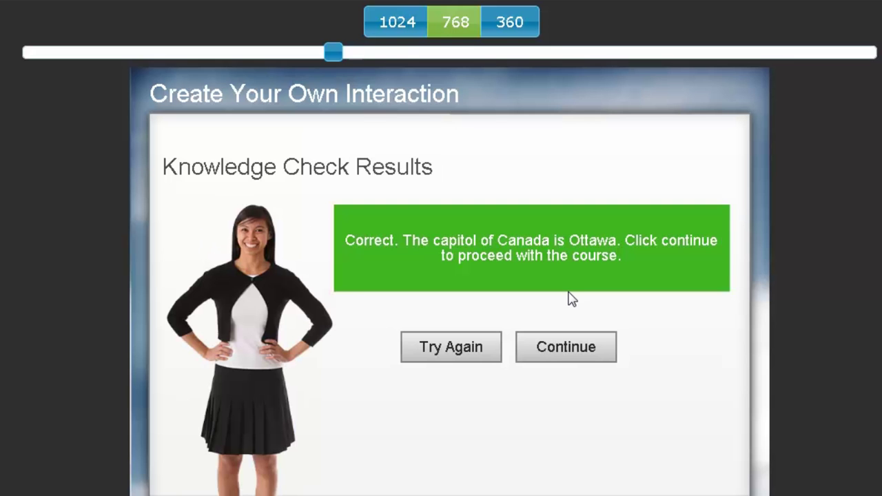